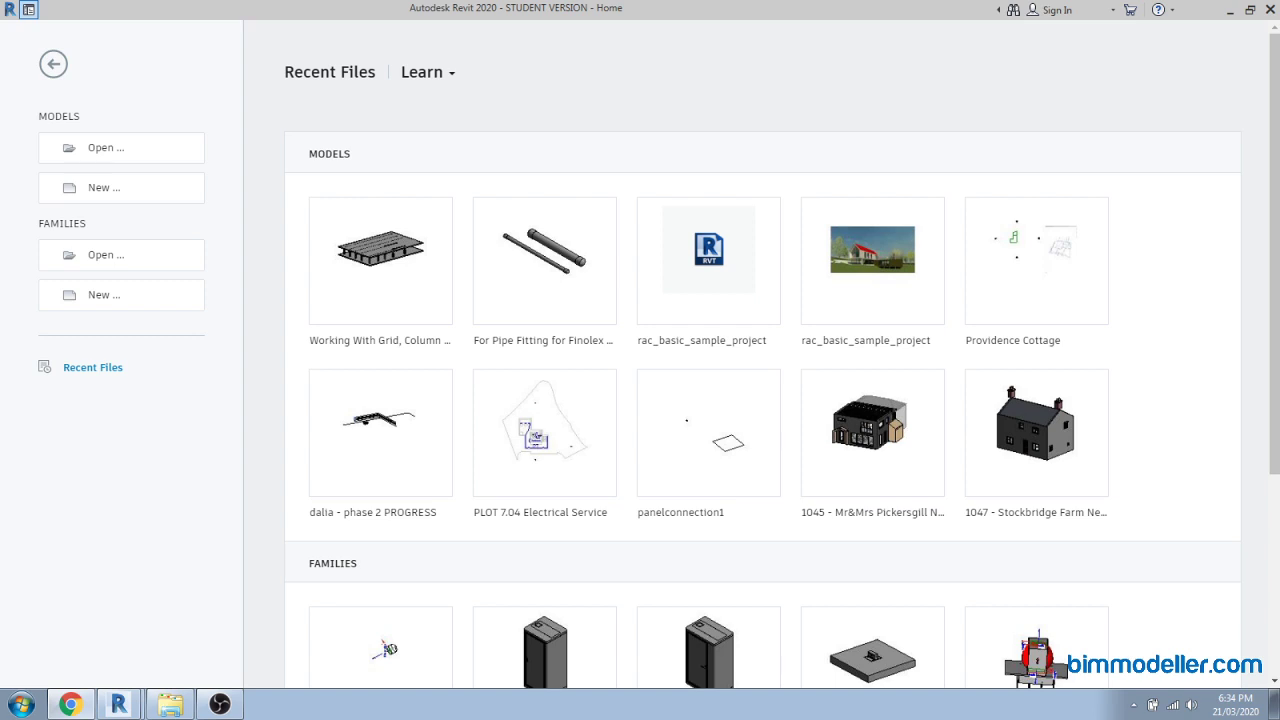
Switch to Chrome and look through the recent activities, created playlists and popular uploads on the BIM Modeller YouTube channel.
key("alt+Tab")
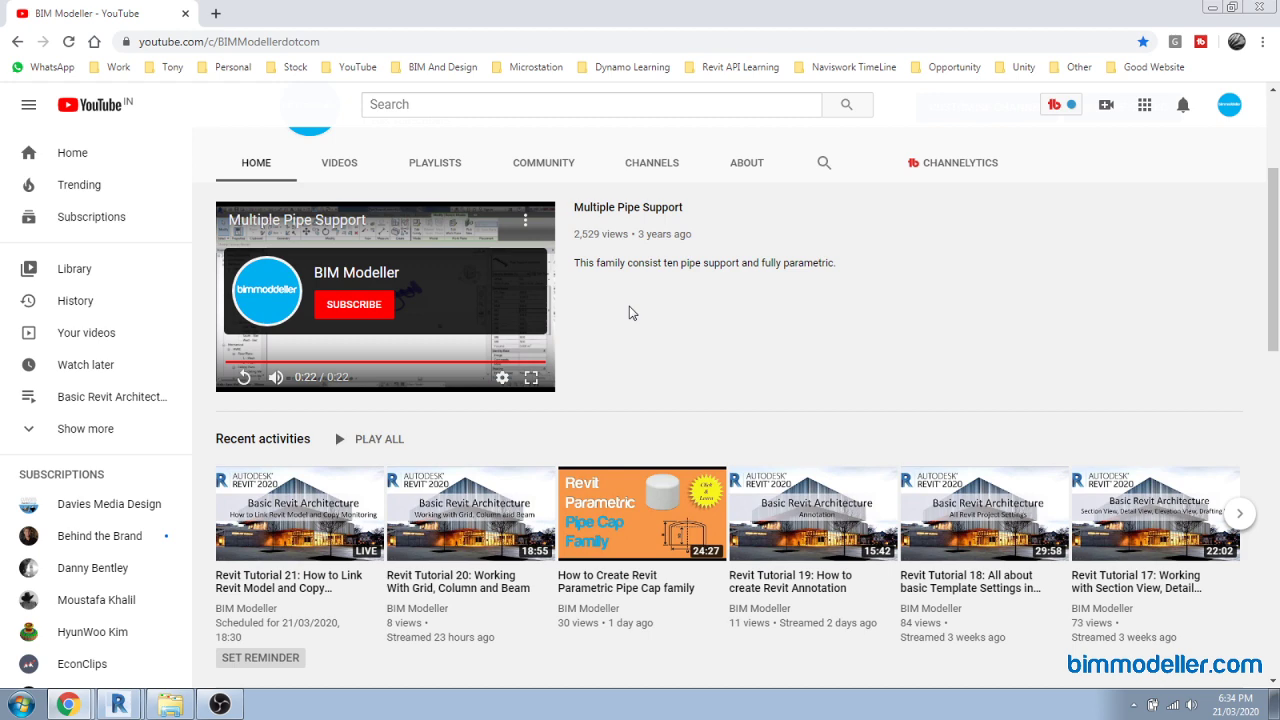
scroll(630, 310, "up", 2)
scroll(630, 313, "down", 2)
scroll(651, 334, "down", 2)
scroll(651, 334, "down", 1)
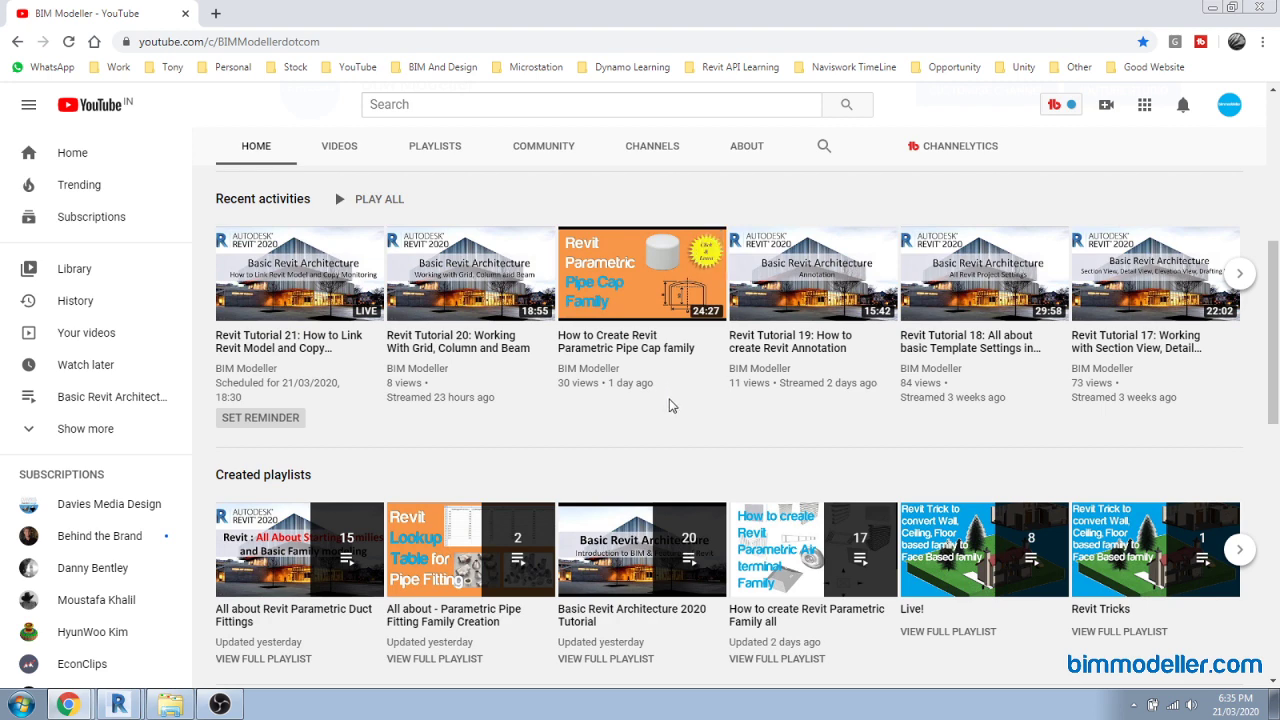
scroll(670, 405, "down", 2)
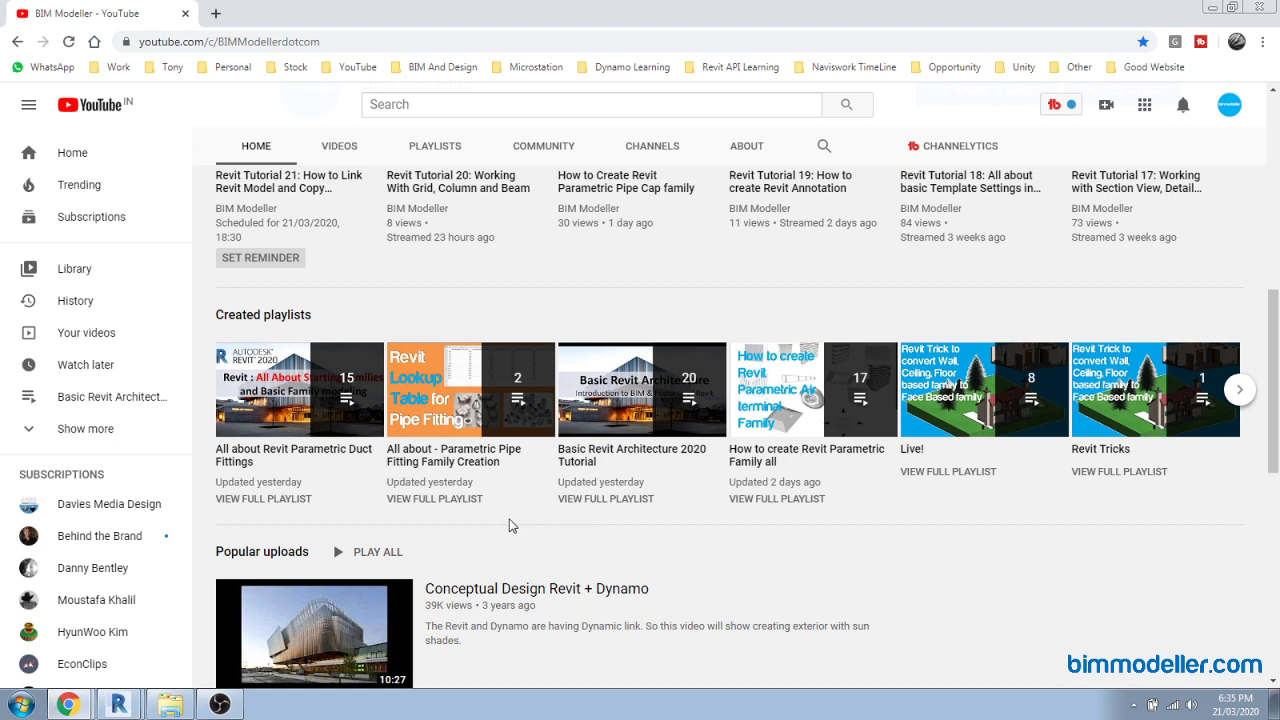
scroll(510, 525, "up", 4)
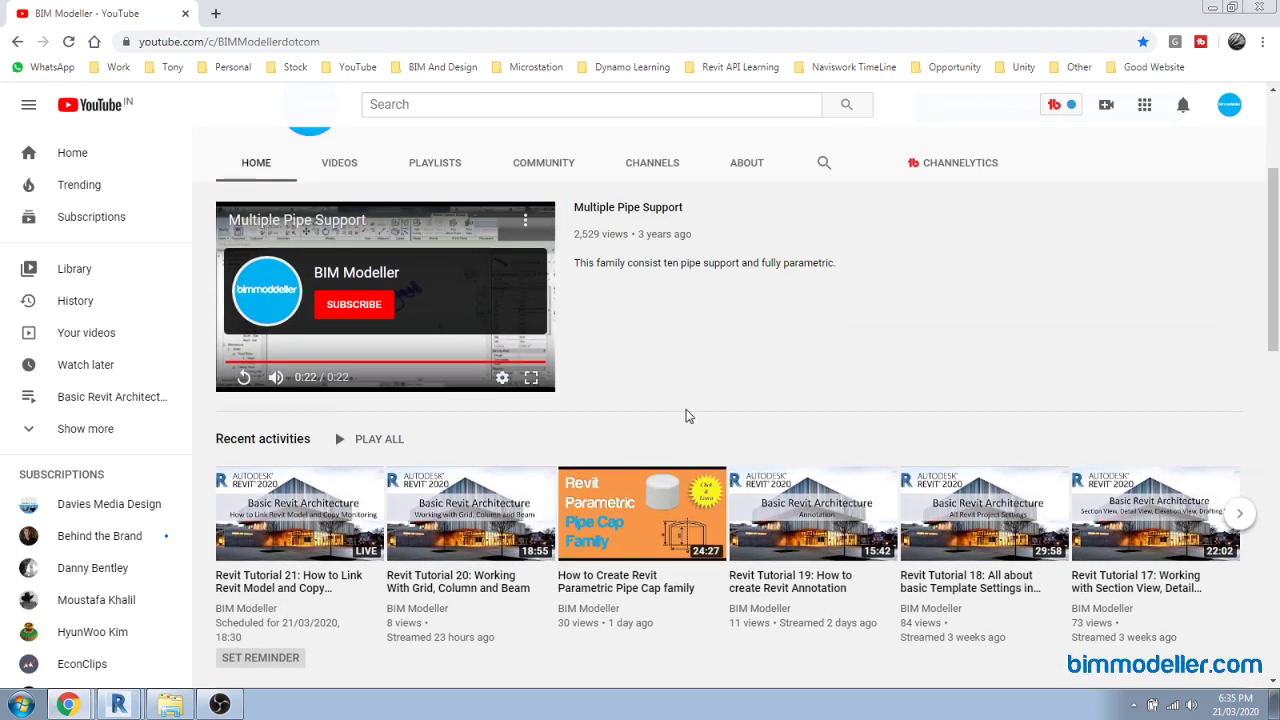
scroll(686, 416, "up", 3)
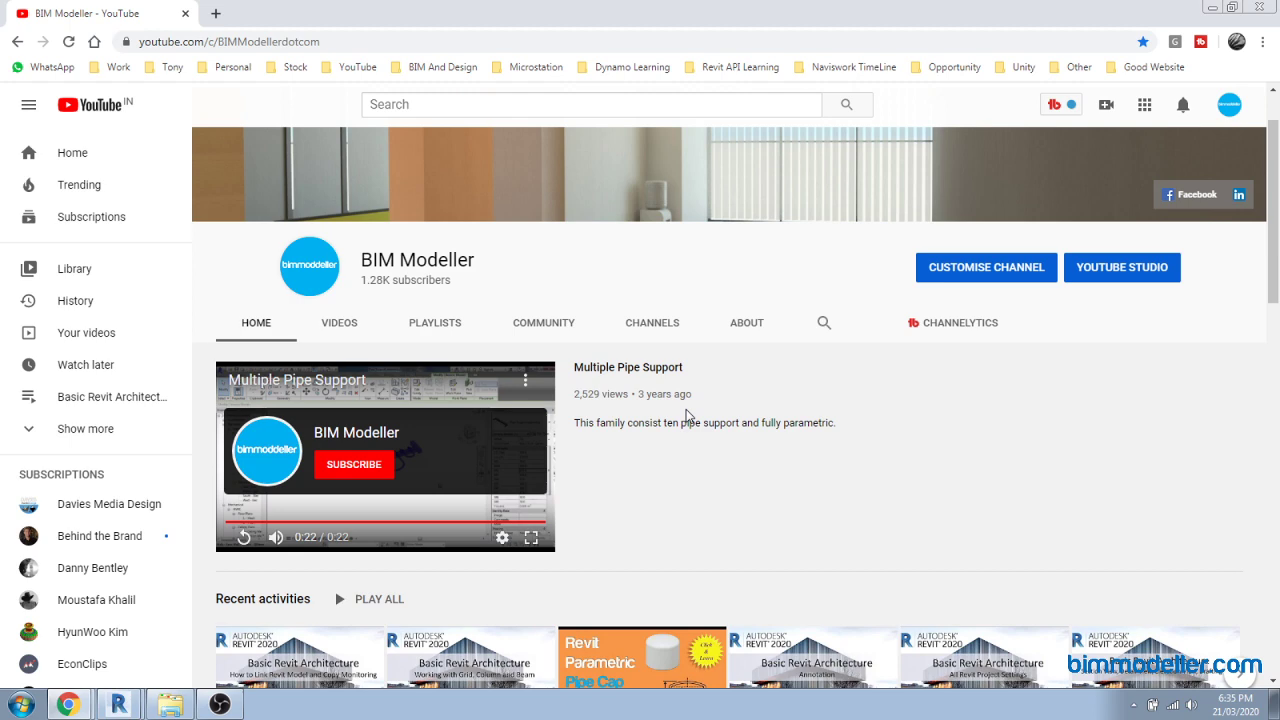
scroll(686, 416, "down", 4)
scroll(686, 416, "down", 5)
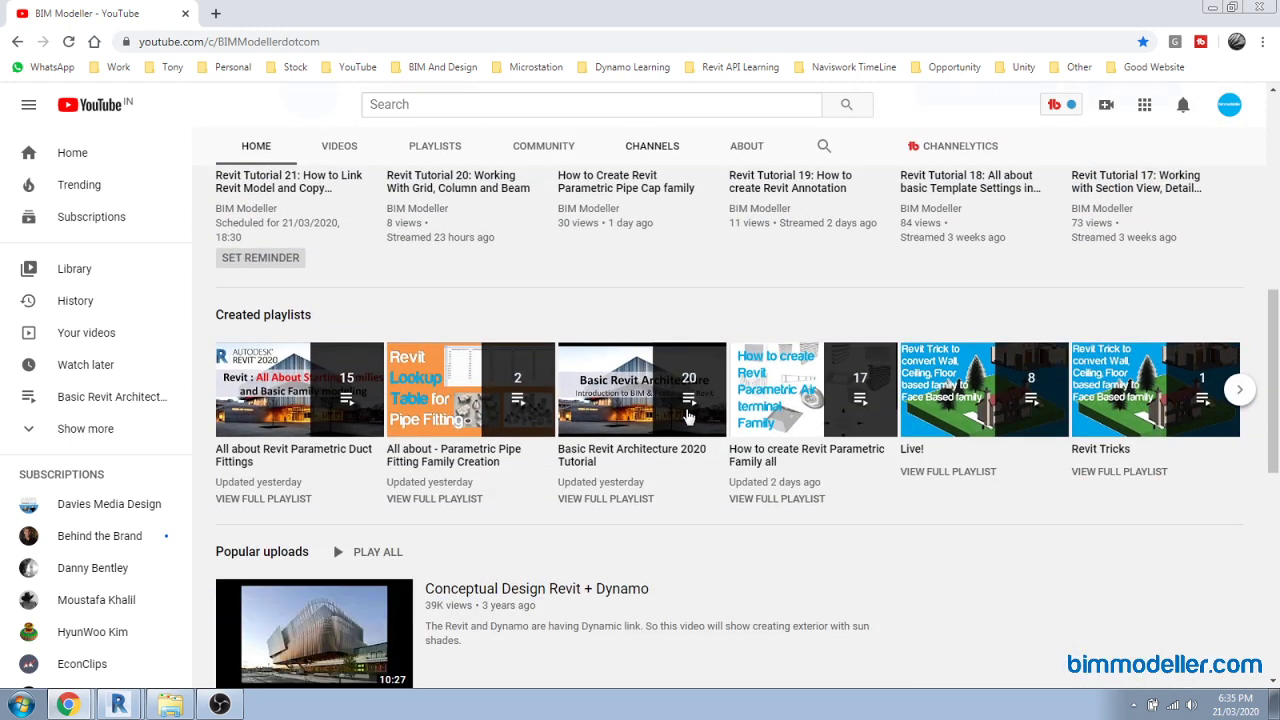
scroll(700, 446, "down", 3)
scroll(701, 447, "up", 2)
scroll(700, 446, "up", 8)
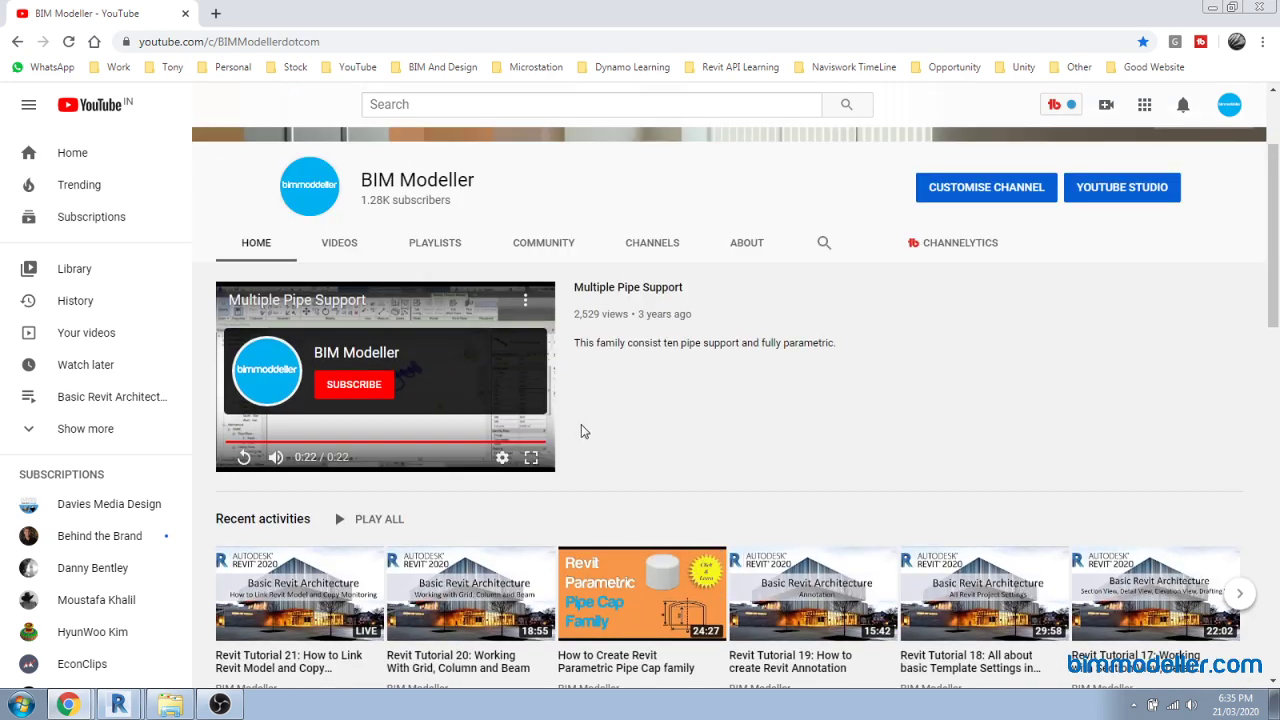
scroll(667, 455, "up", 2)
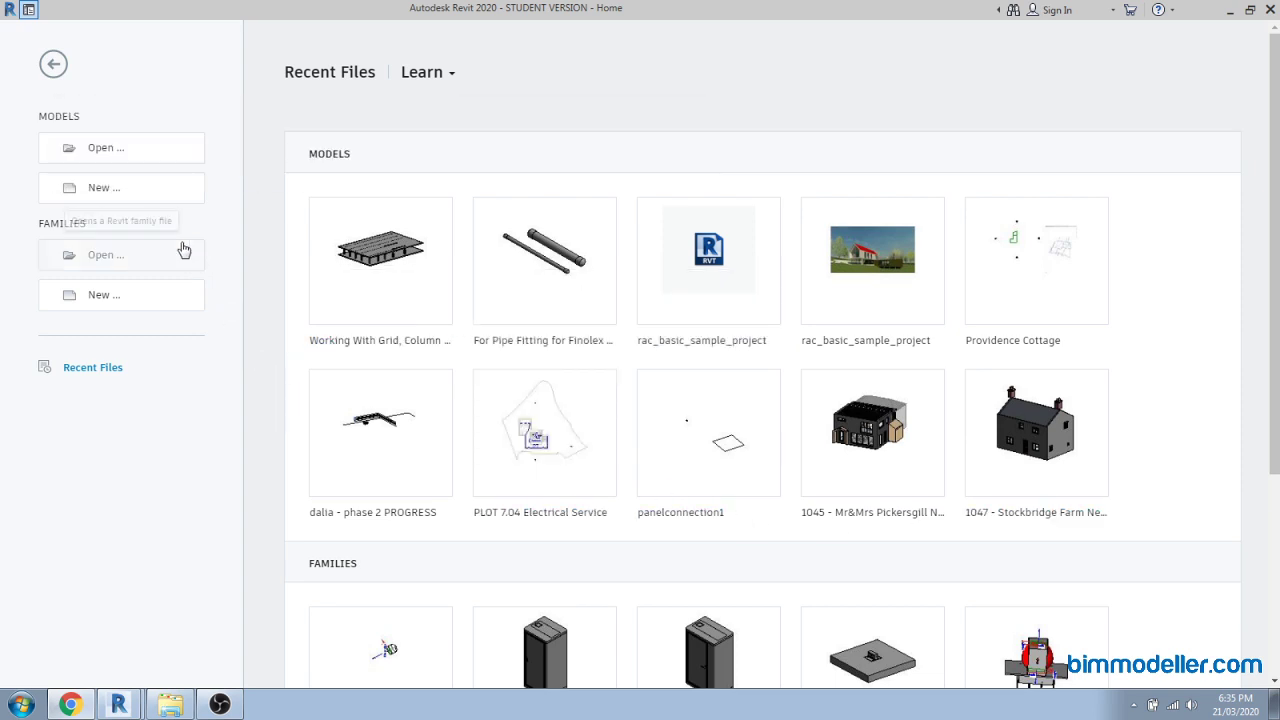
Create a new Revit project based on the structural template.
left_click(93, 200)
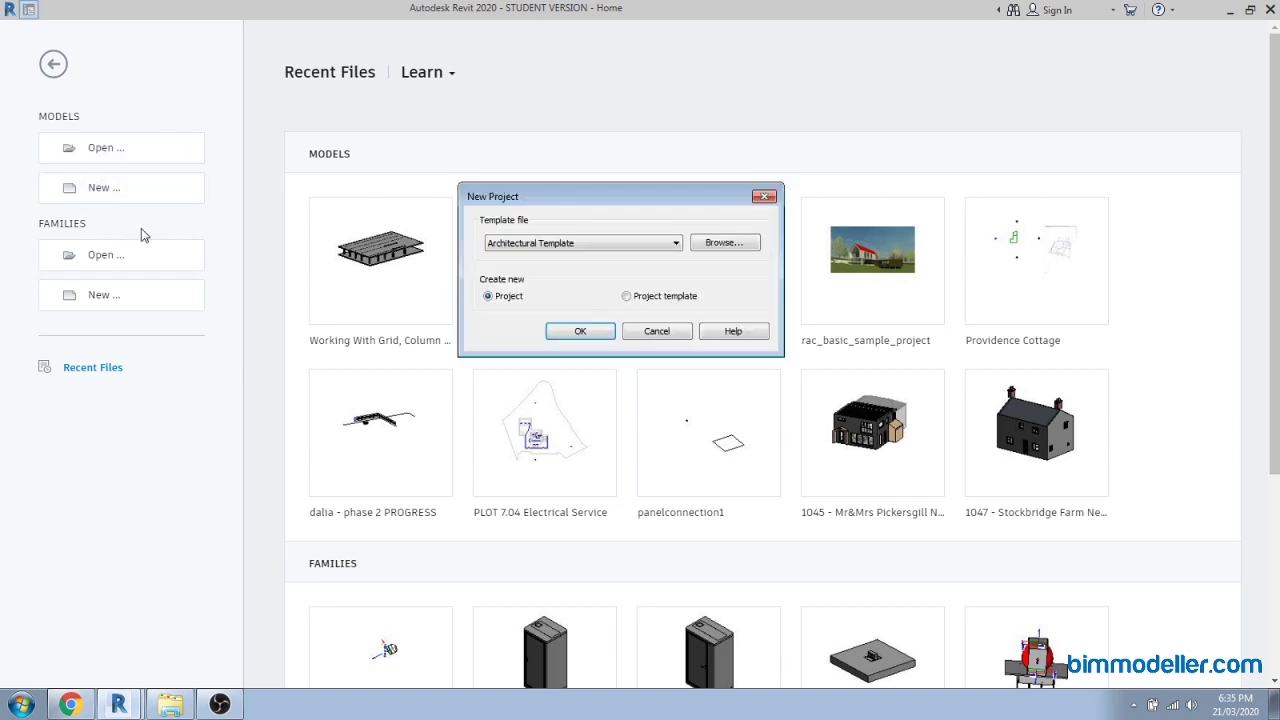
left_click(573, 247)
left_click(570, 309)
left_click(578, 331)
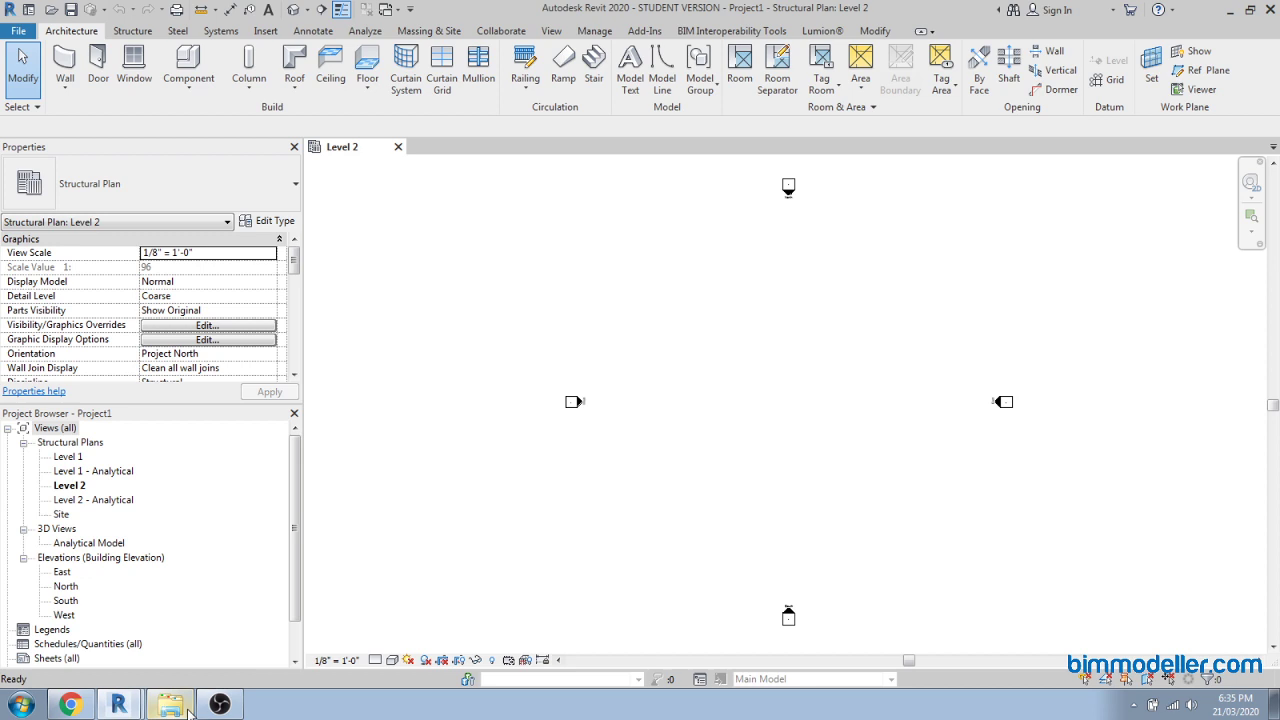
Switch to Windows Explorer and copy the path of the Link folder that holds rac_basic_sample_project.rvt.
left_click(185, 710)
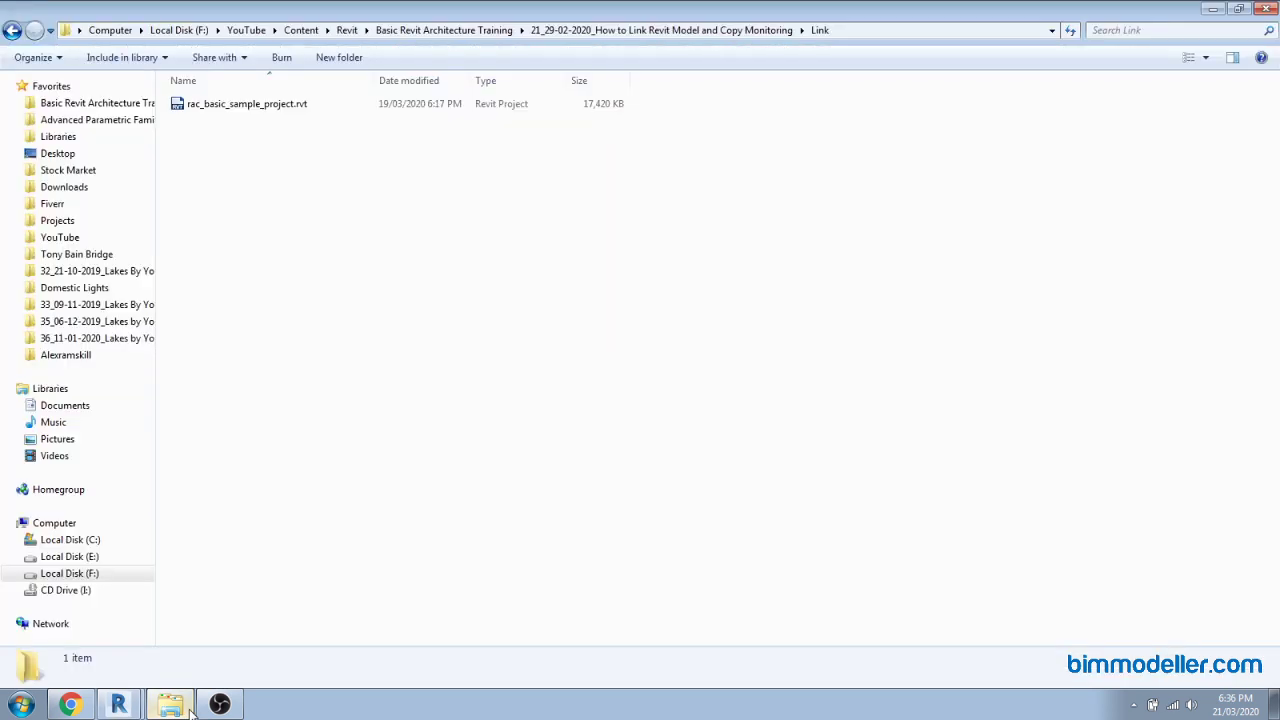
left_click(643, 32)
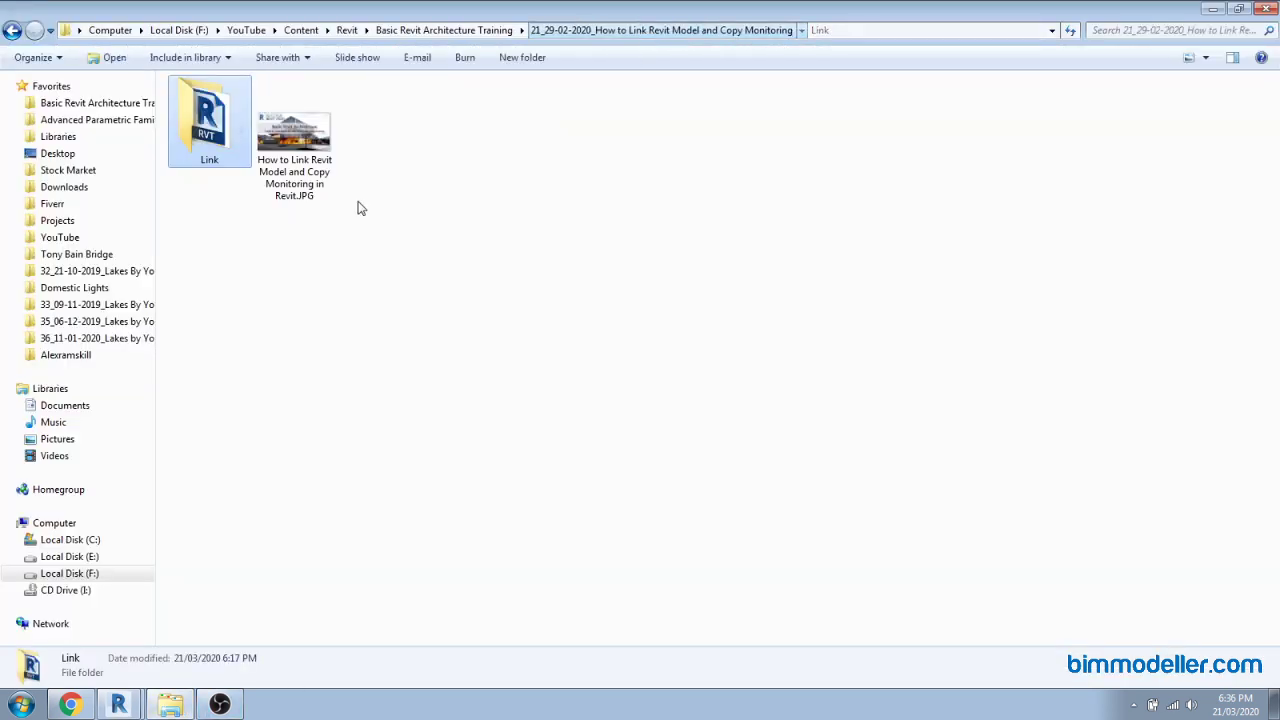
double_click(208, 145)
left_click(248, 110)
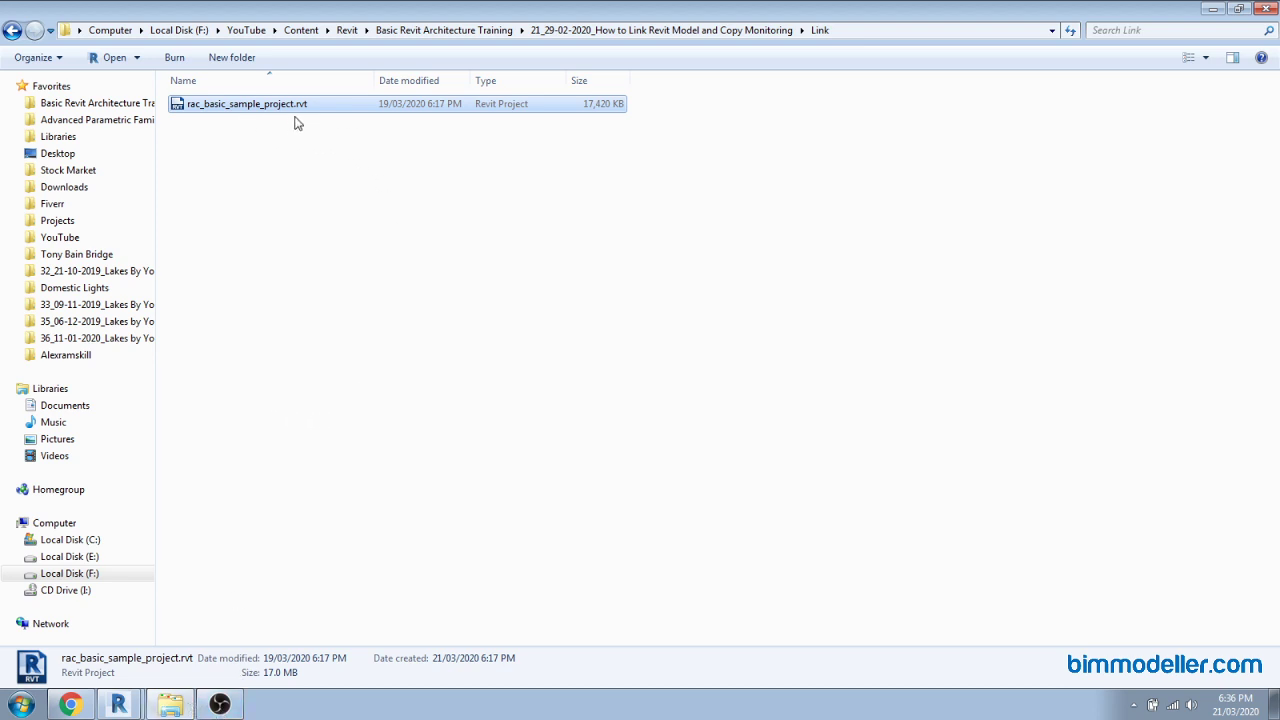
left_click(843, 30)
left_click(757, 134)
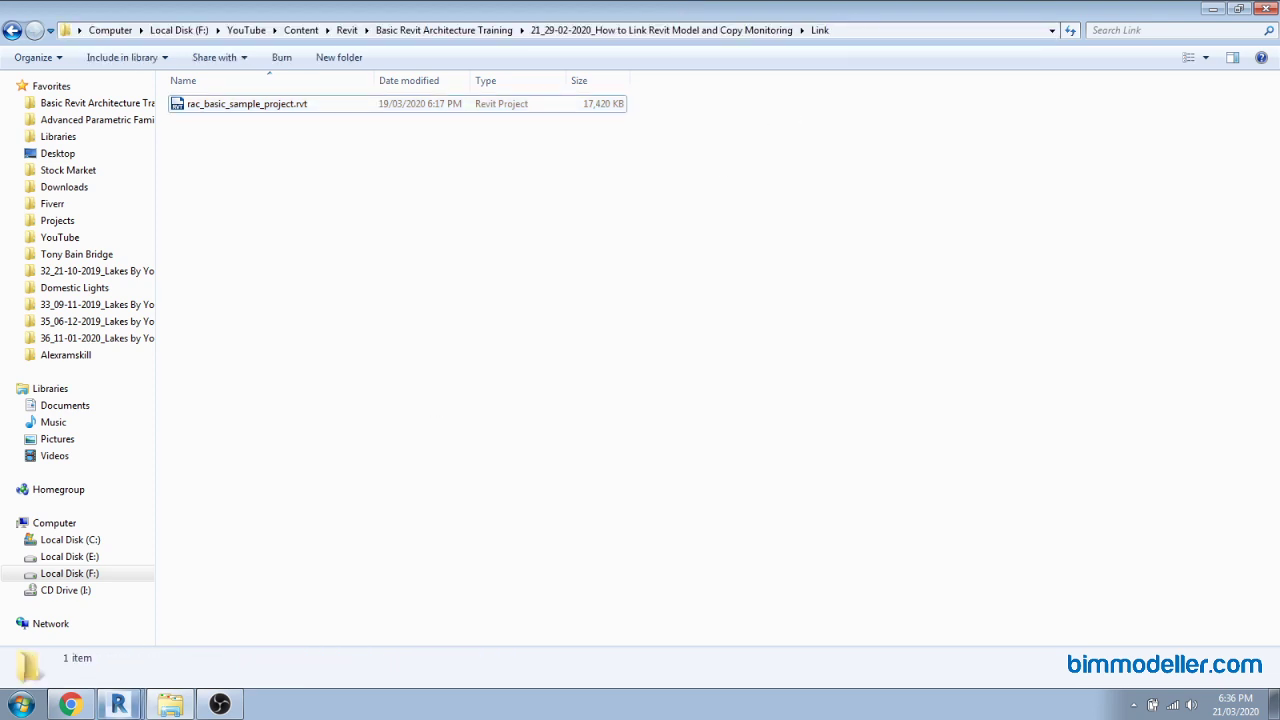
Switch back to Revit, start Link Revit and open the Link folder using its copied path.
key("alt+Tab")
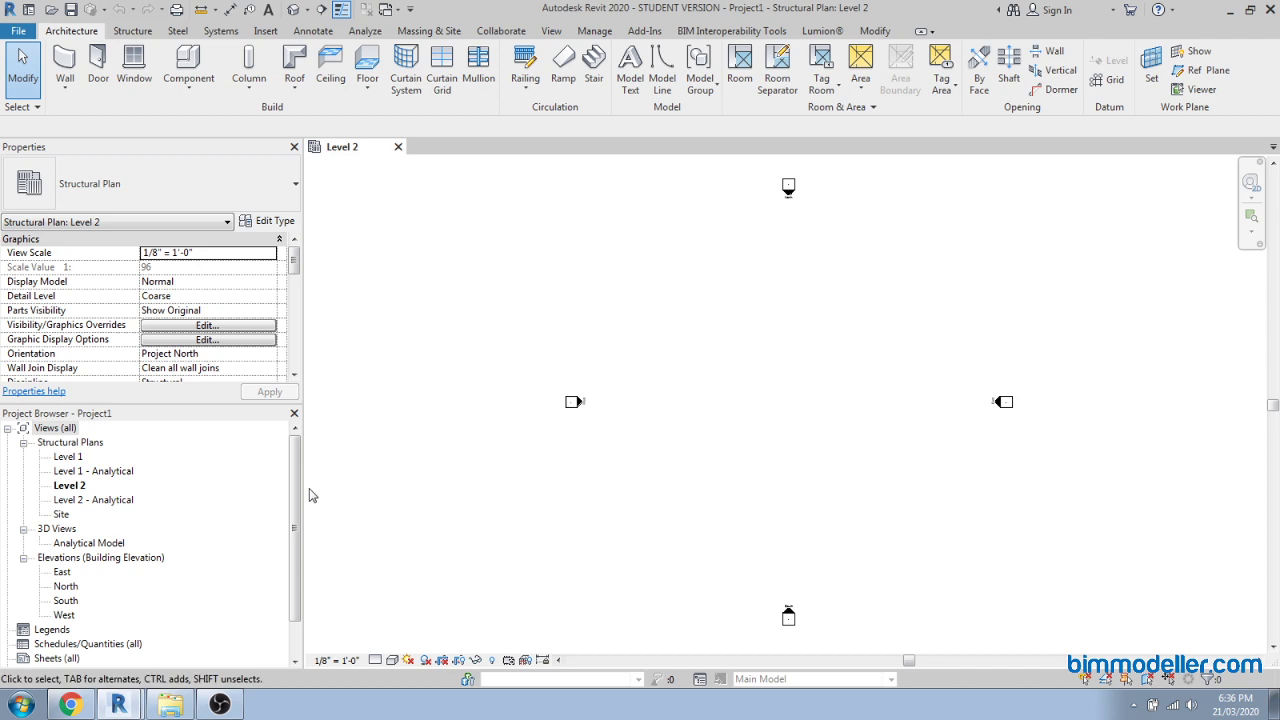
scroll(629, 257, "up", 3)
scroll(600, 340, "down", 3)
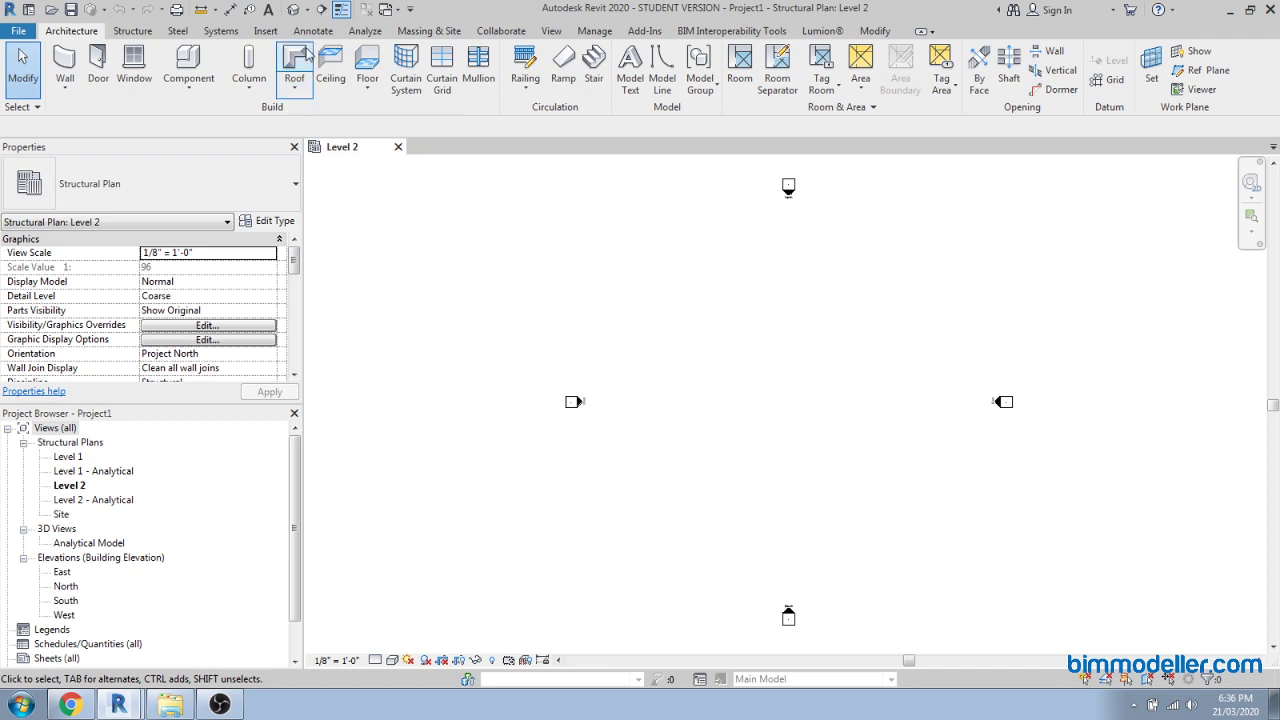
left_click(266, 31)
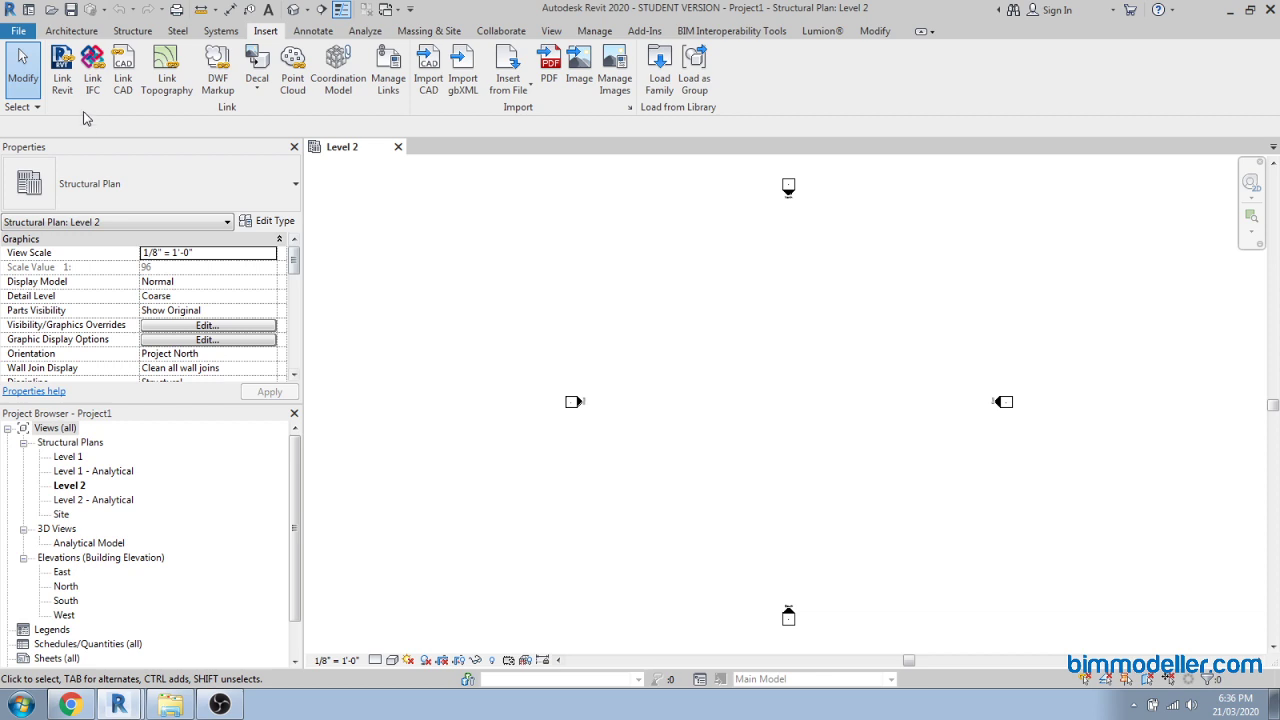
left_click(62, 80)
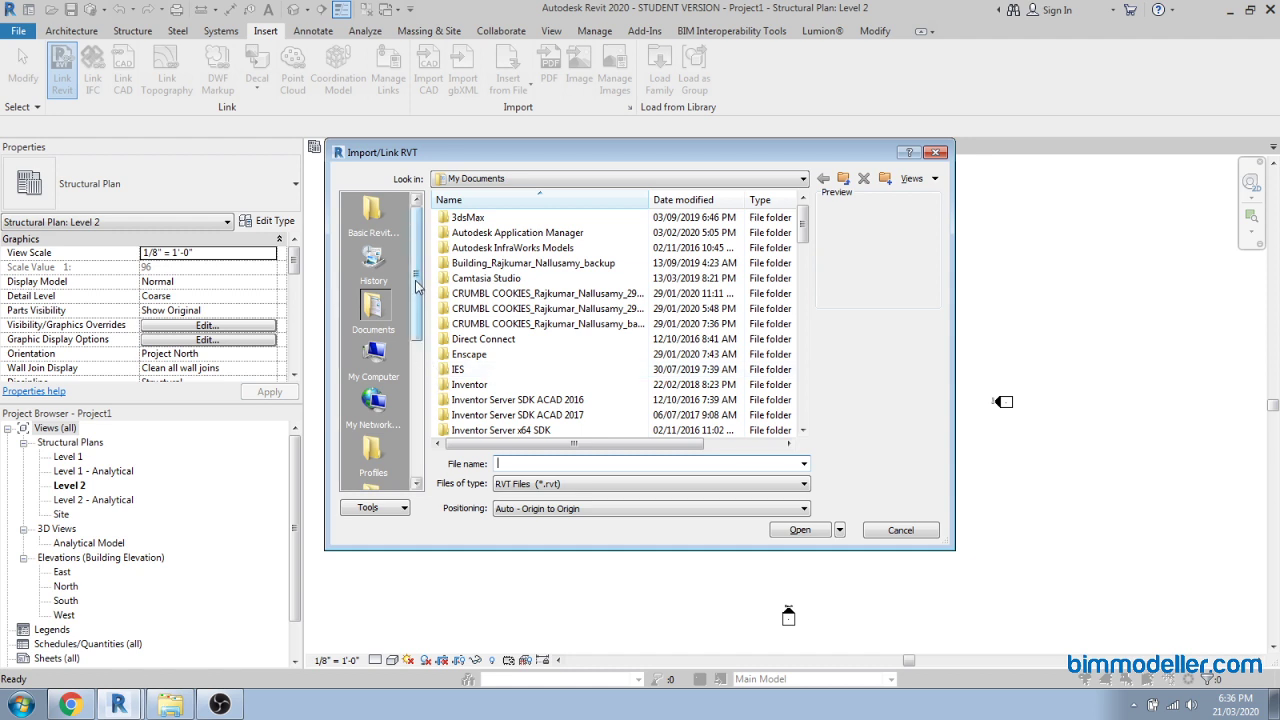
left_click(384, 222)
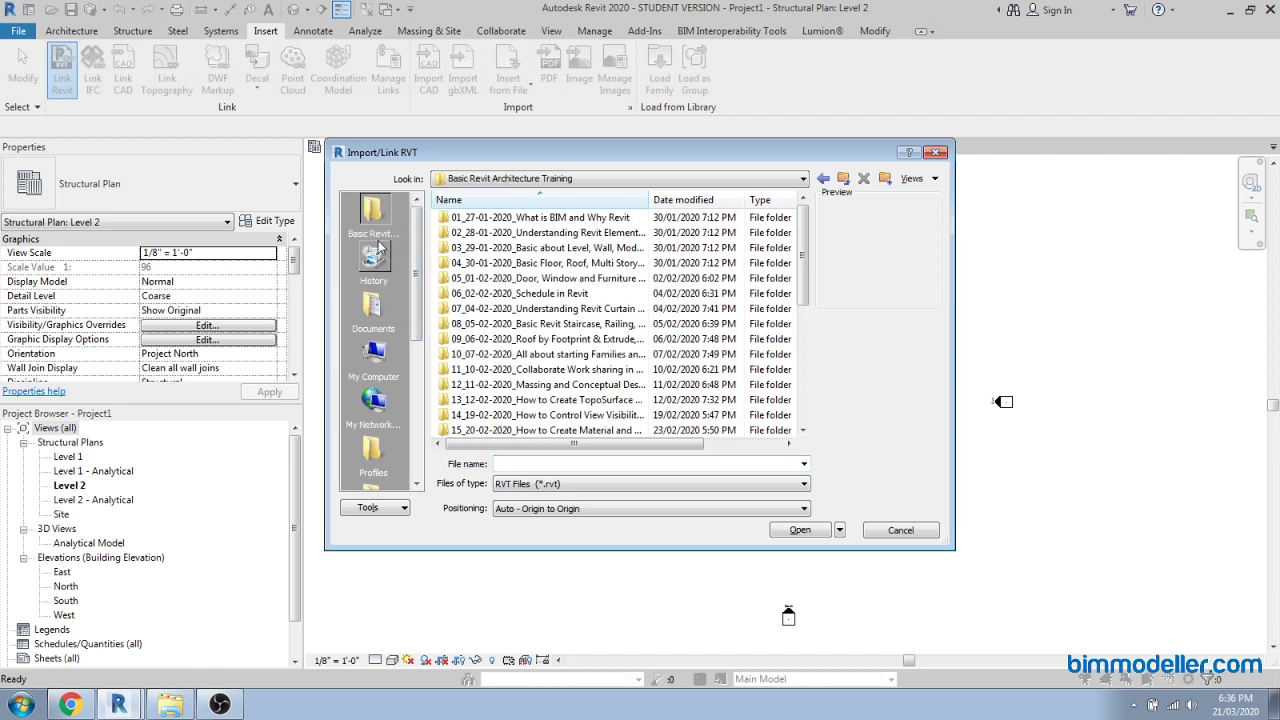
left_click(584, 464)
key("ctrl+v")
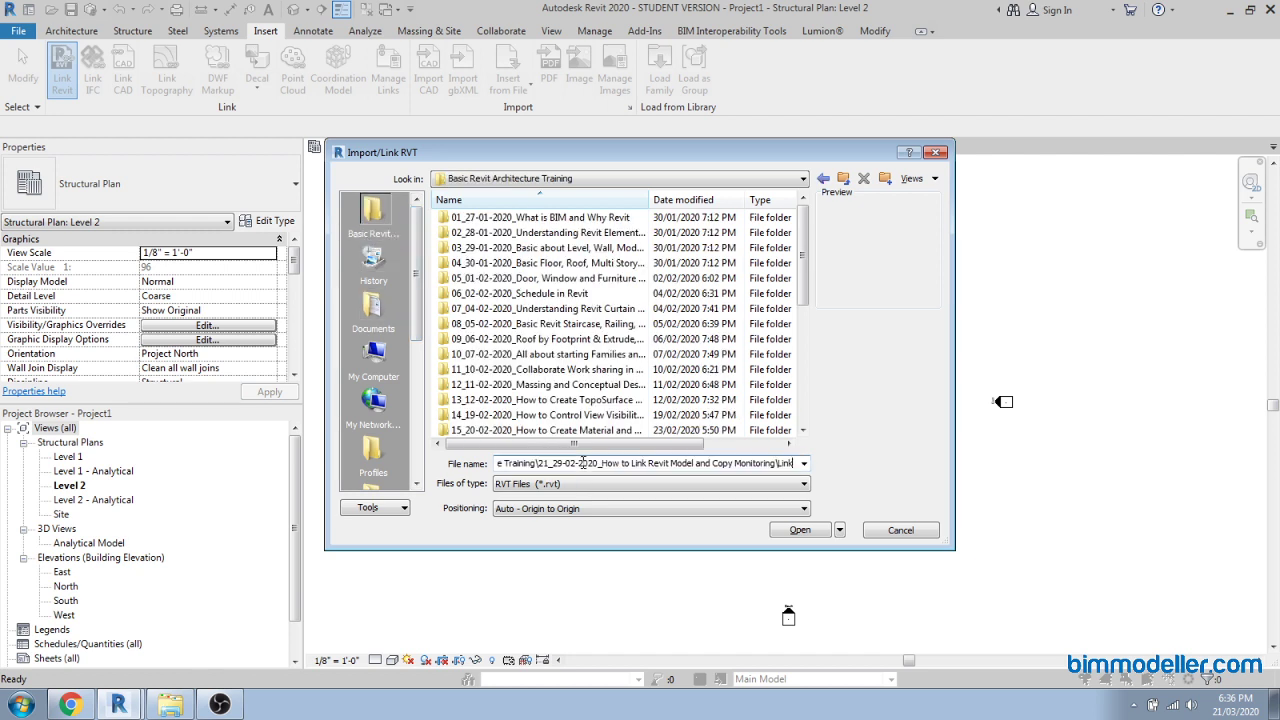
left_click(778, 532)
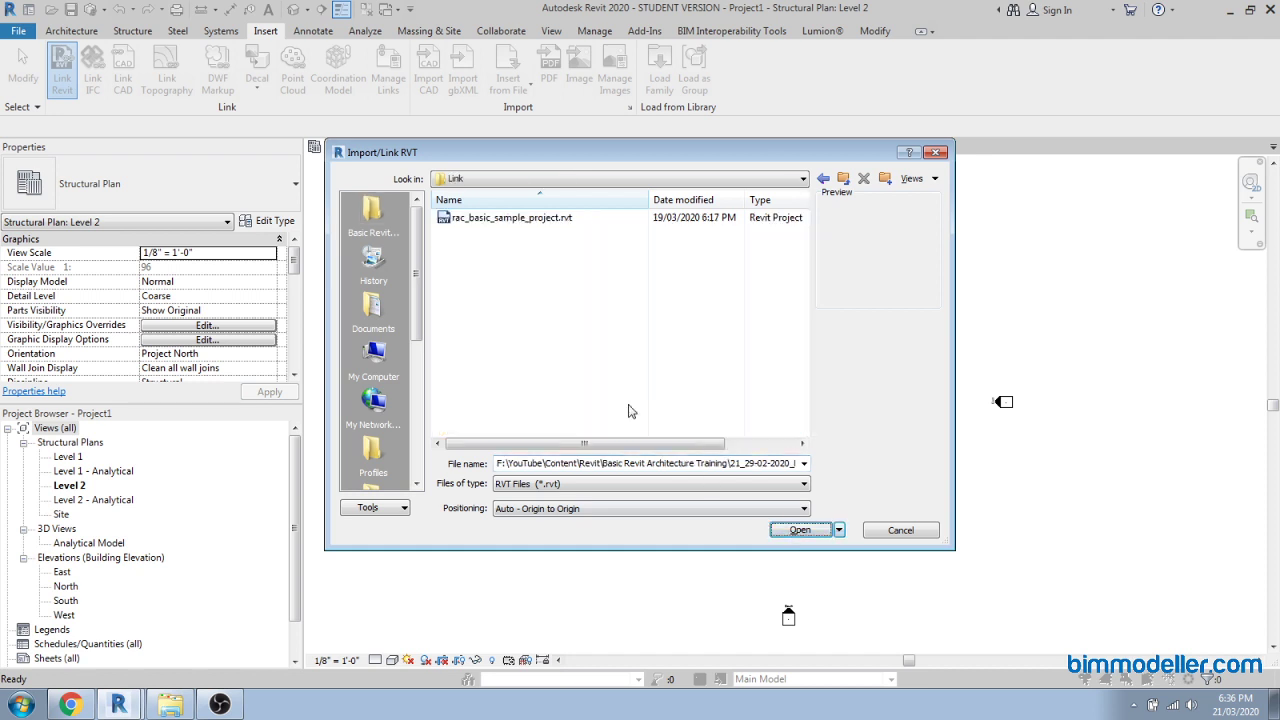
Link rac_basic_sample_project.rvt into the project with Auto - Origin to Origin positioning.
left_click(551, 218)
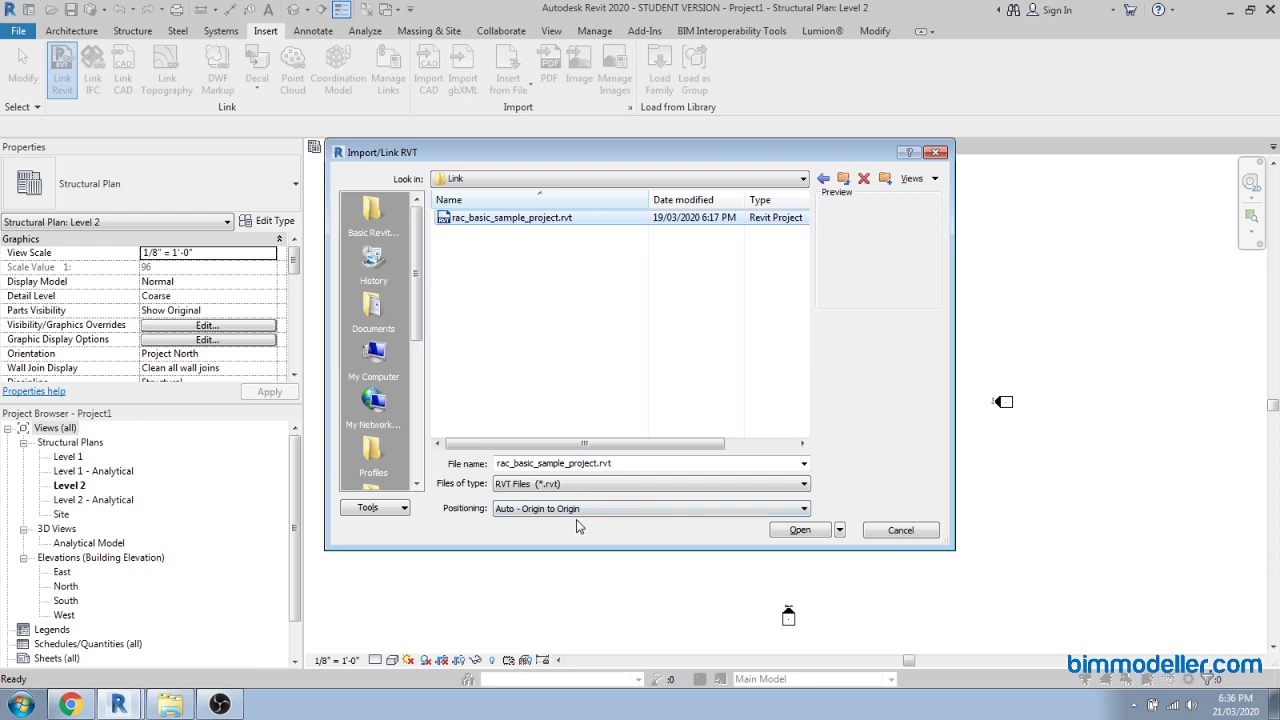
left_click(538, 510)
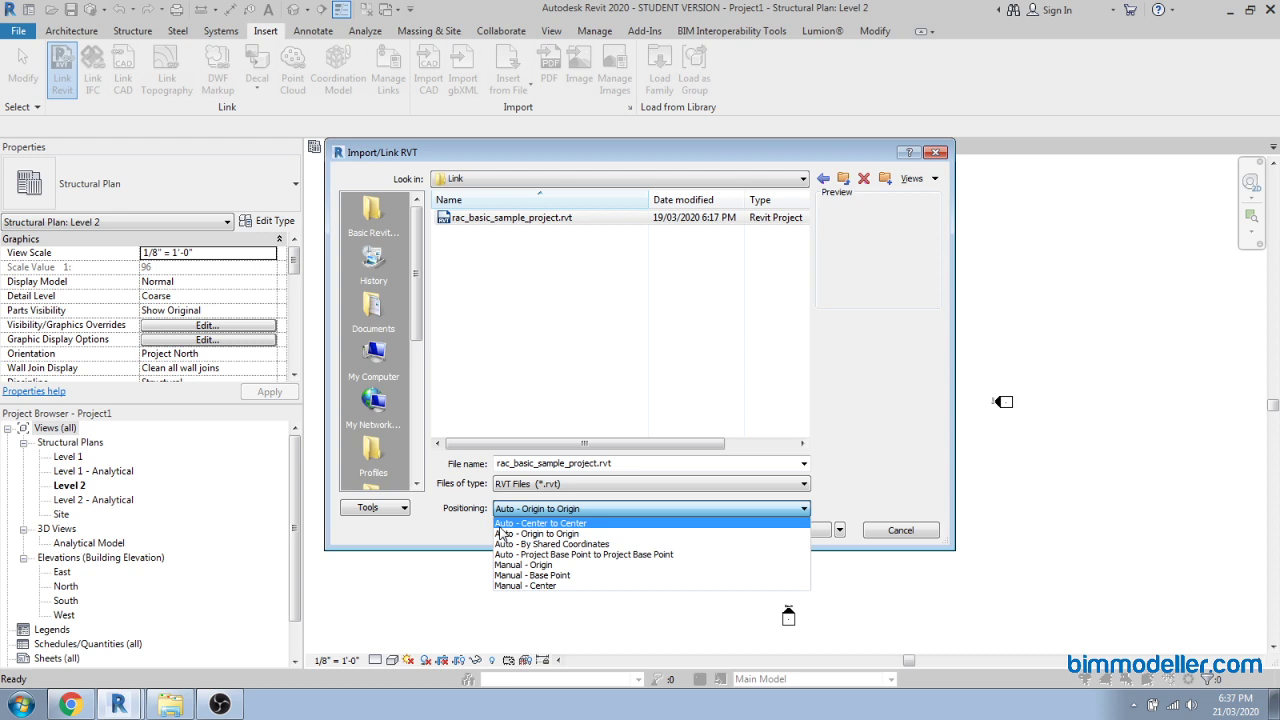
left_click(524, 511)
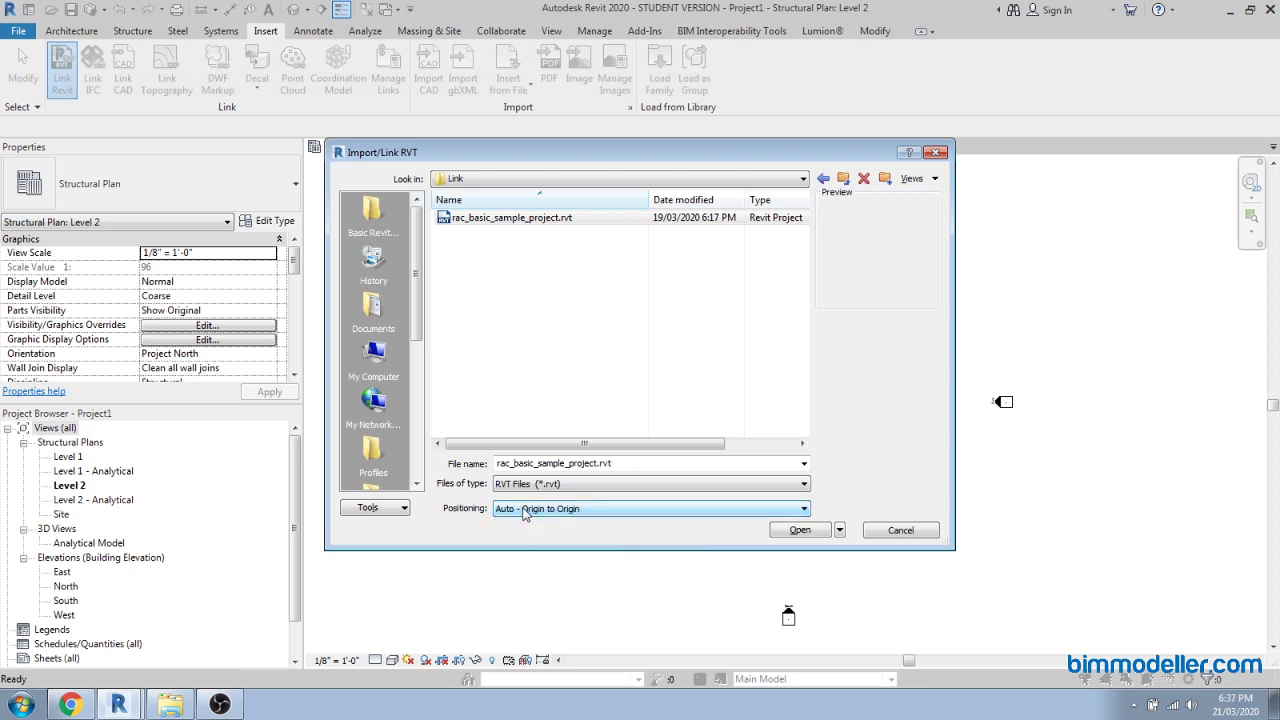
left_click(524, 511)
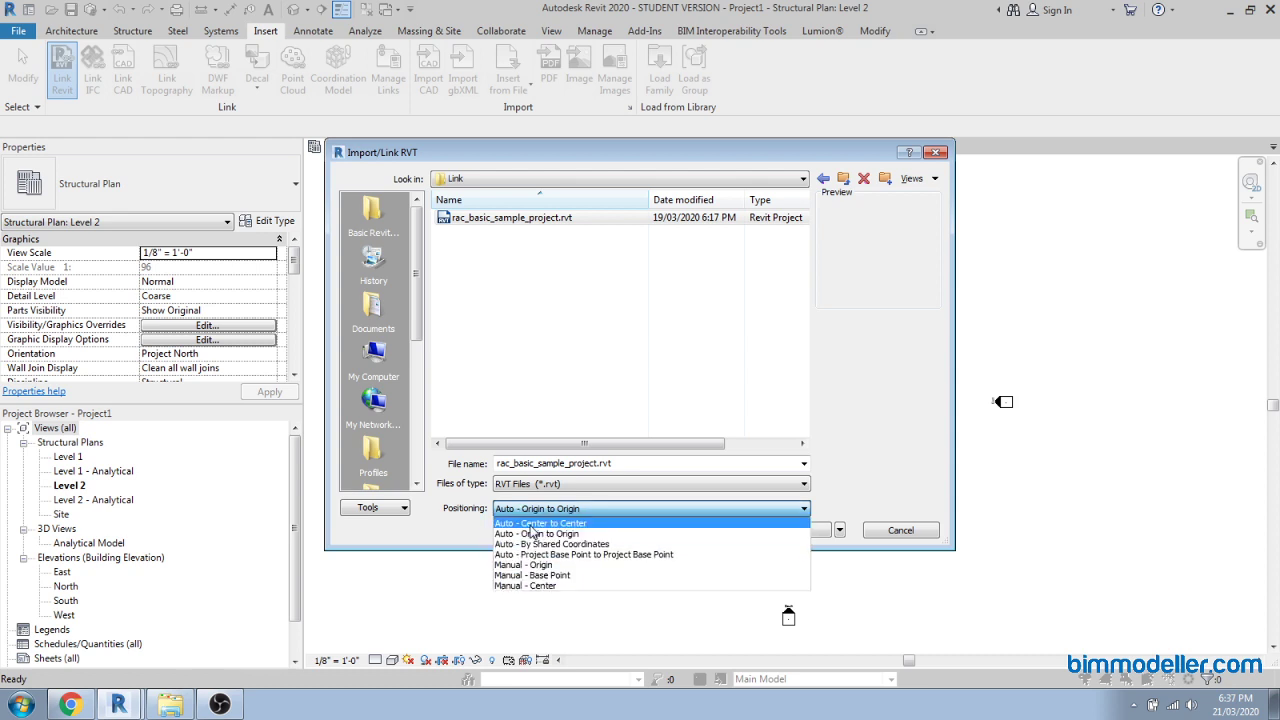
left_click(533, 533)
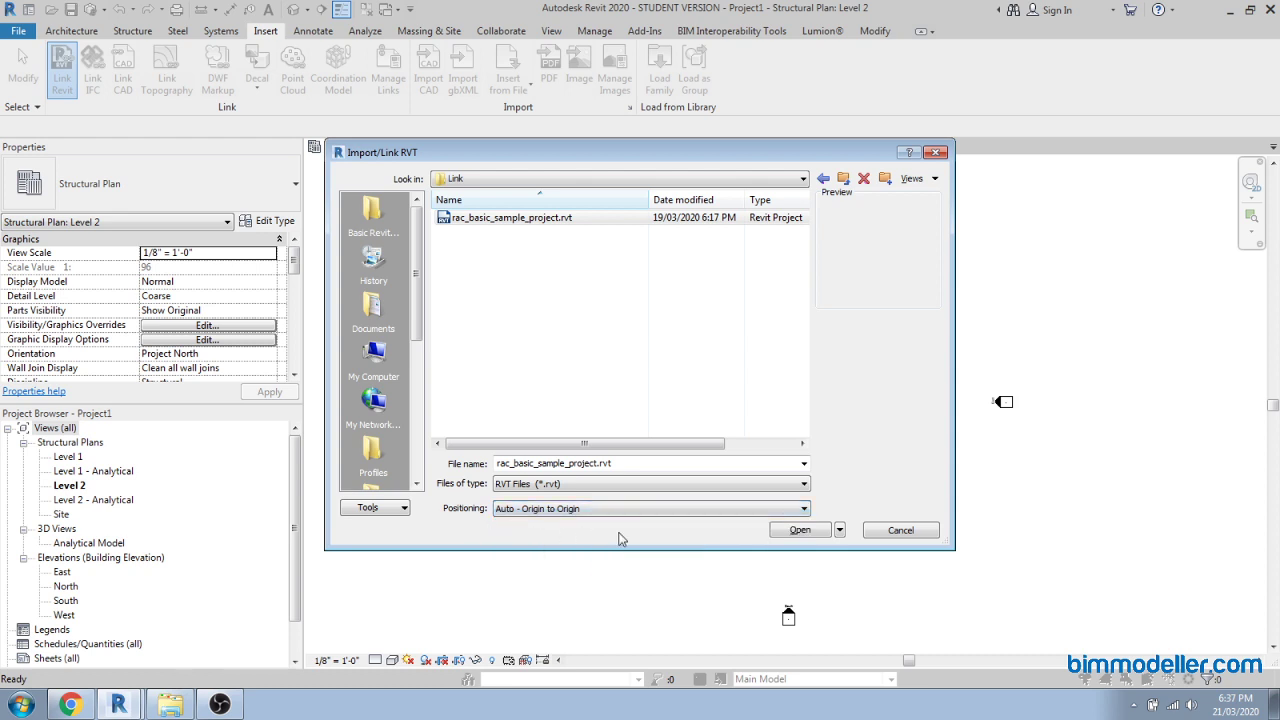
left_click(797, 536)
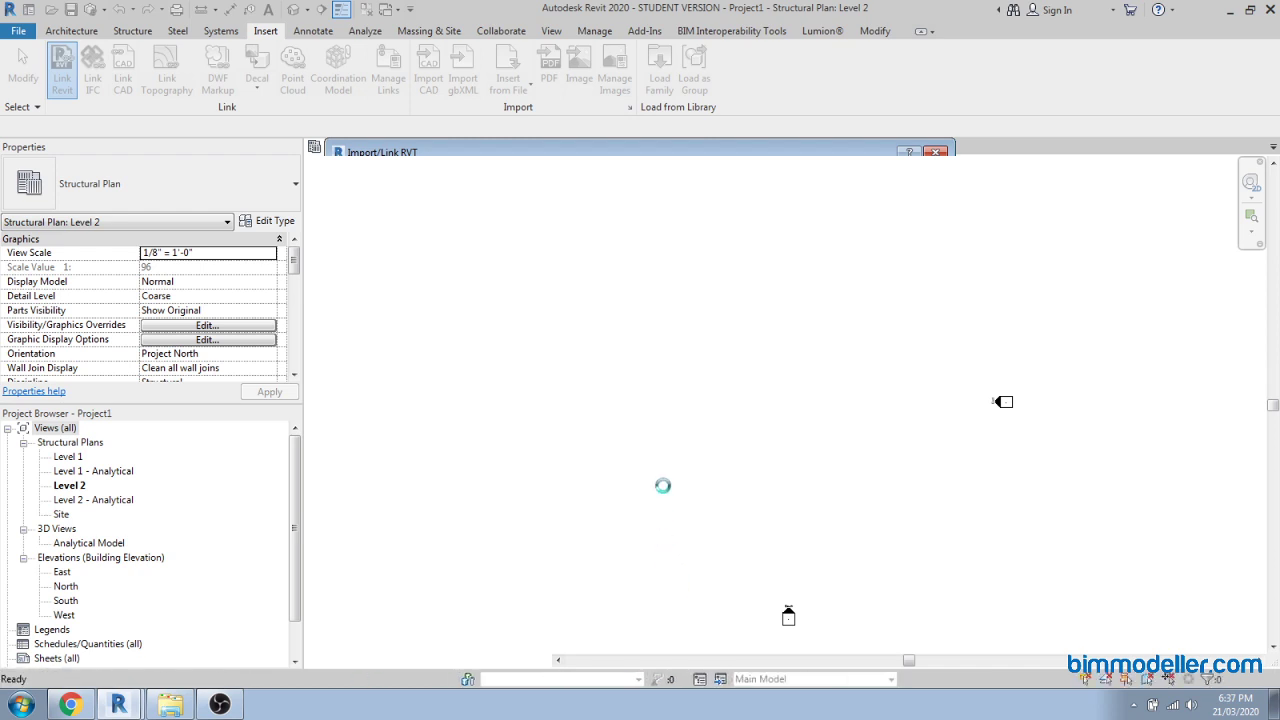
middle_click_drag(722, 488, 655, 486)
Save the project as Structrural Model in the 21_29-02-2020_How to Link Revit Model and Copy Monitoring folder.
key("ctrl+s")
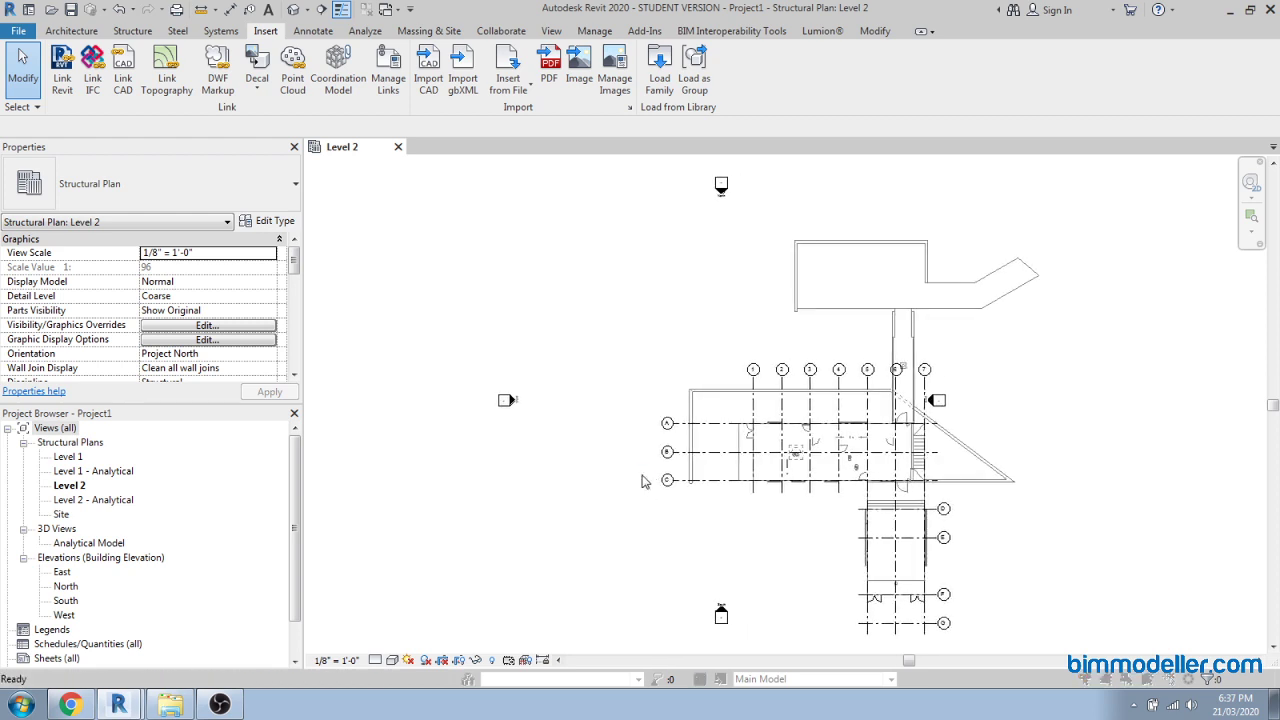
left_click(641, 456)
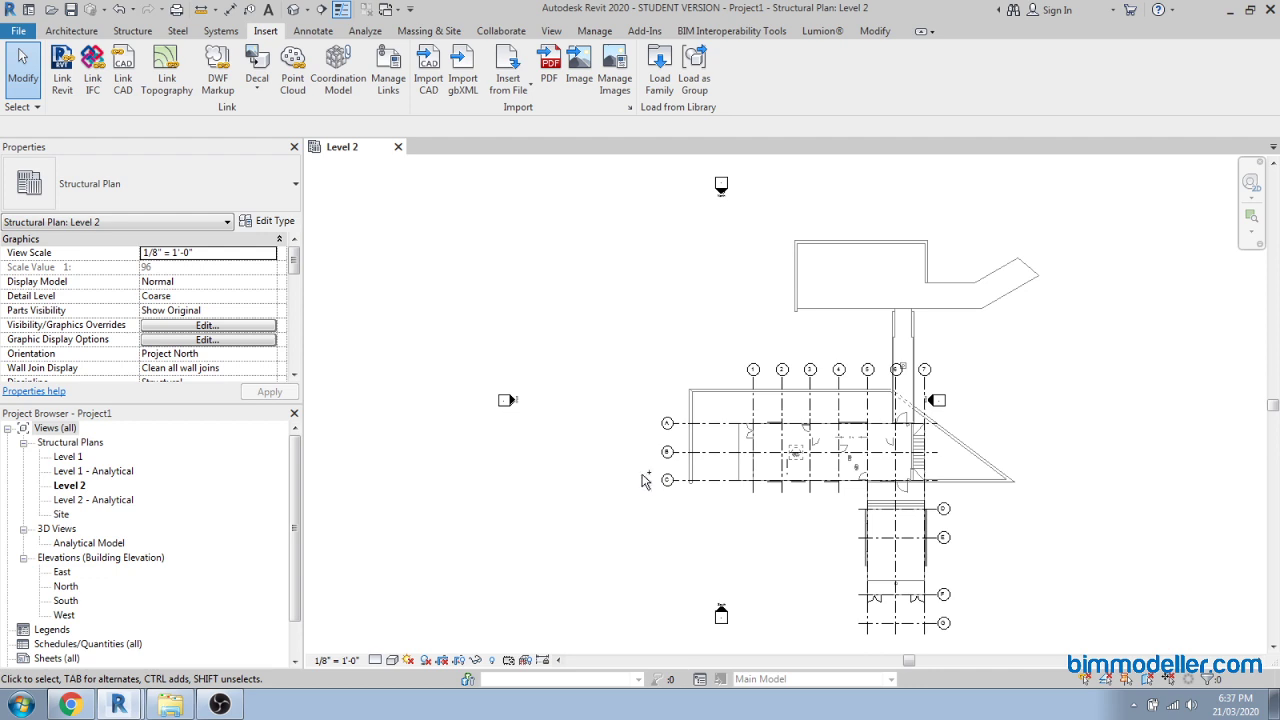
key("ctrl+s")
key("BackSpace")
left_click(434, 346)
key("BackSpace")
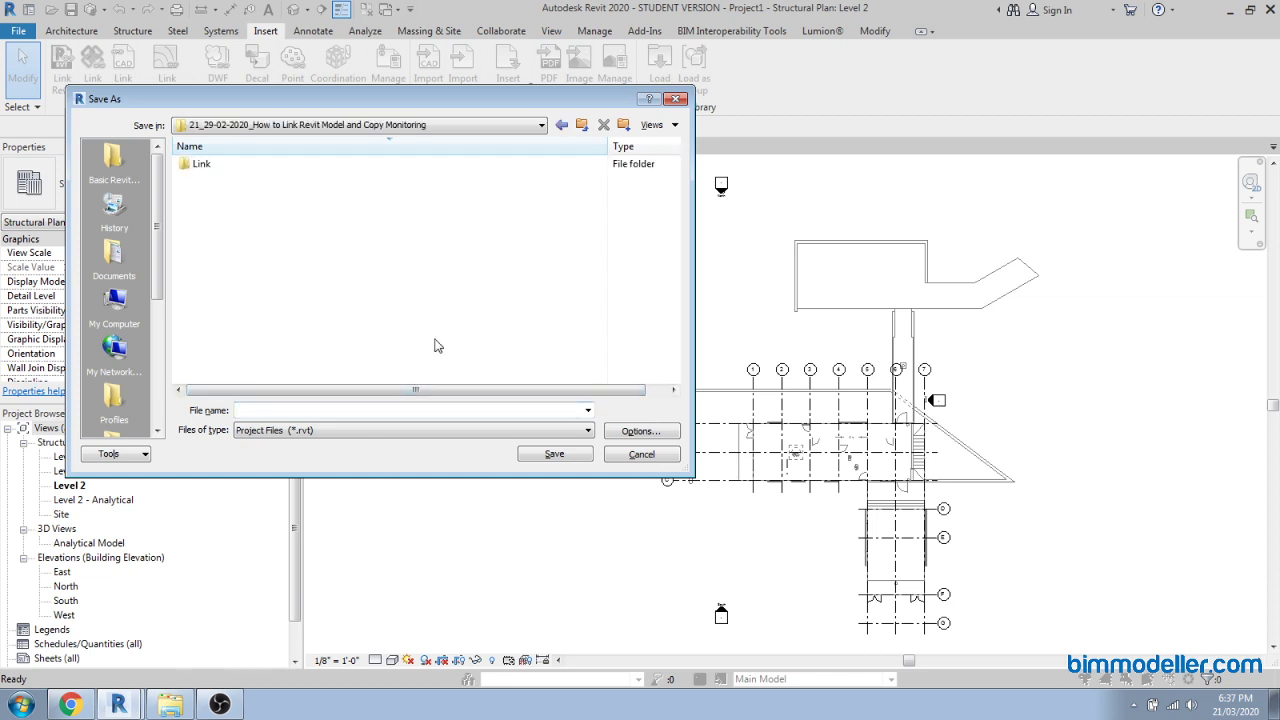
left_click(395, 414)
type("Structu")
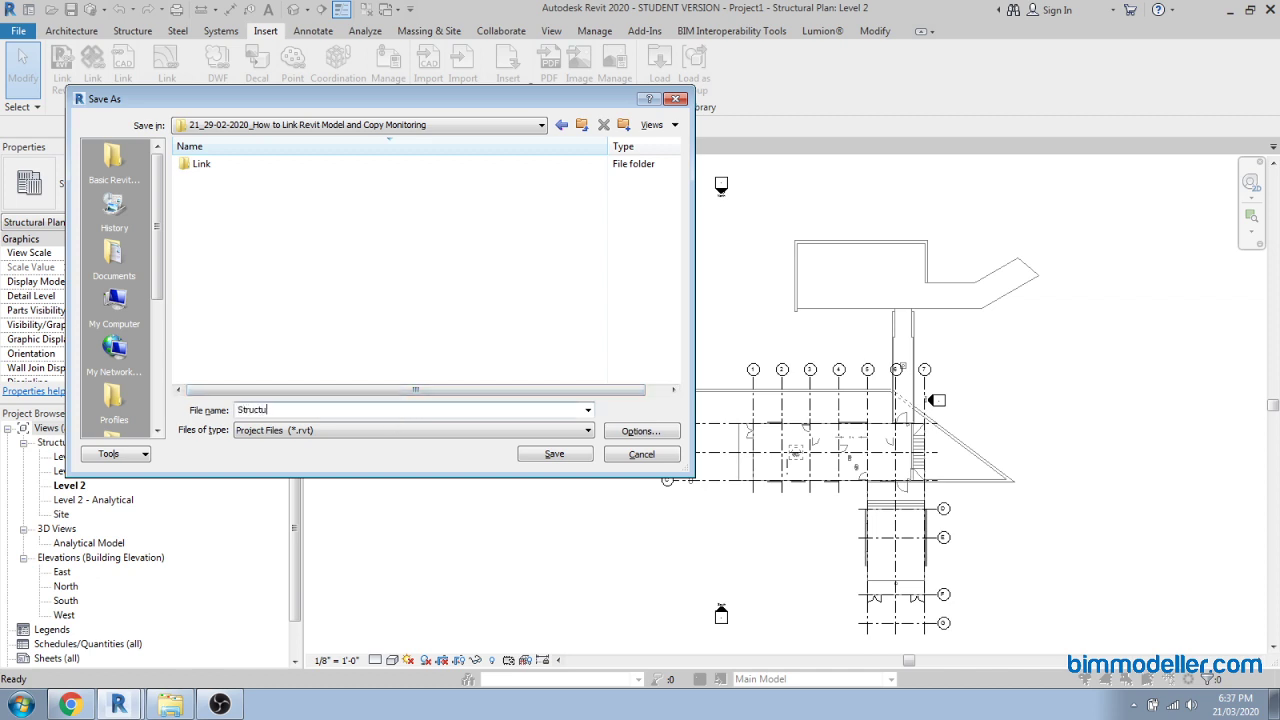
key("BackSpace")
key("alt+p")
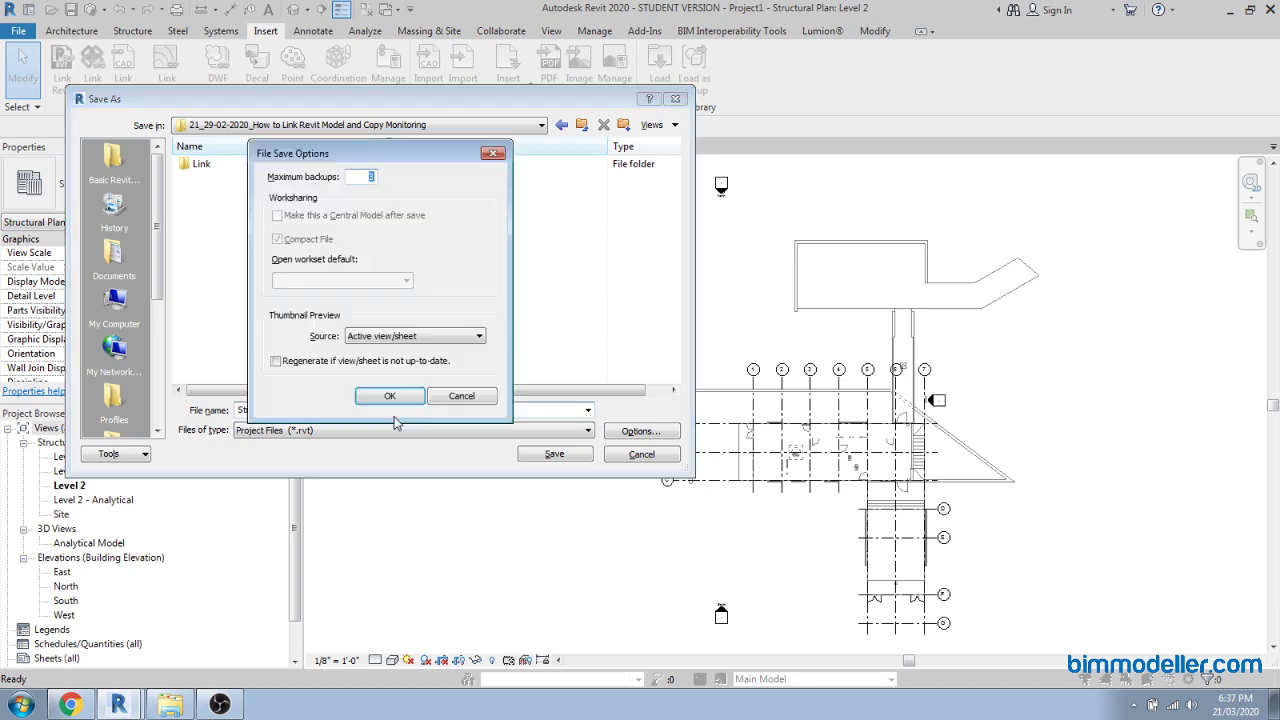
key("Return")
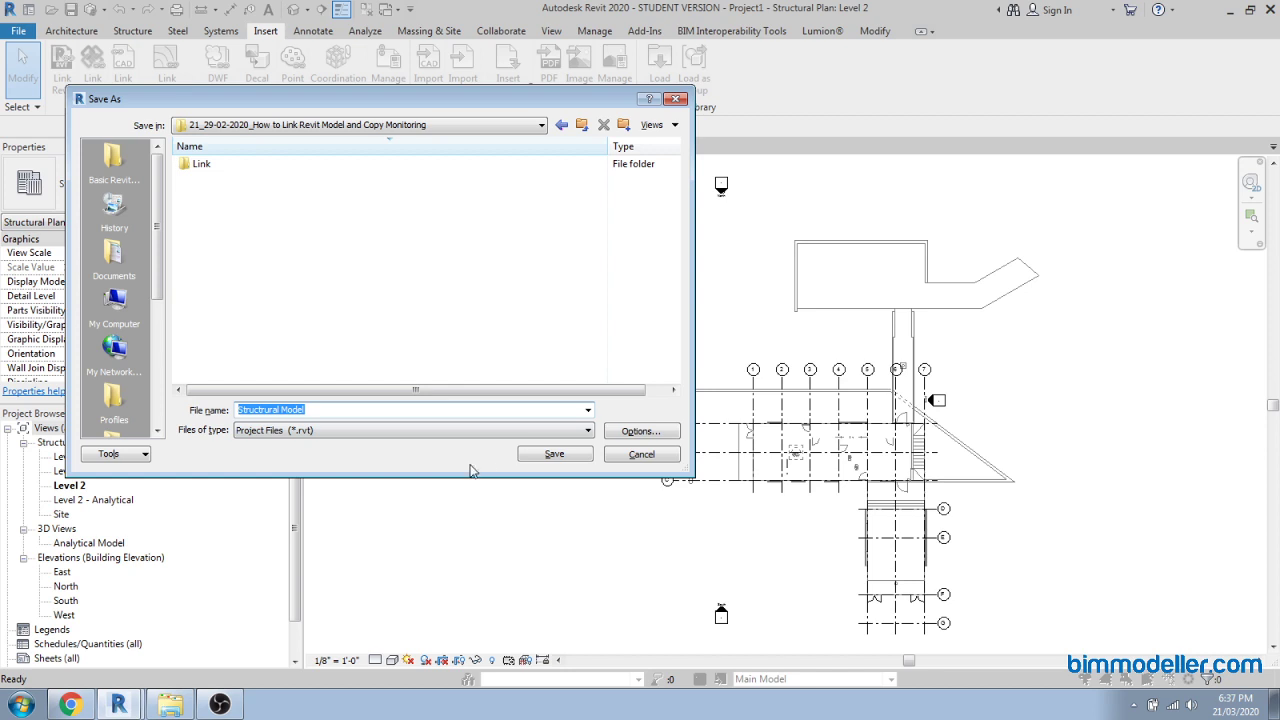
left_click(524, 456)
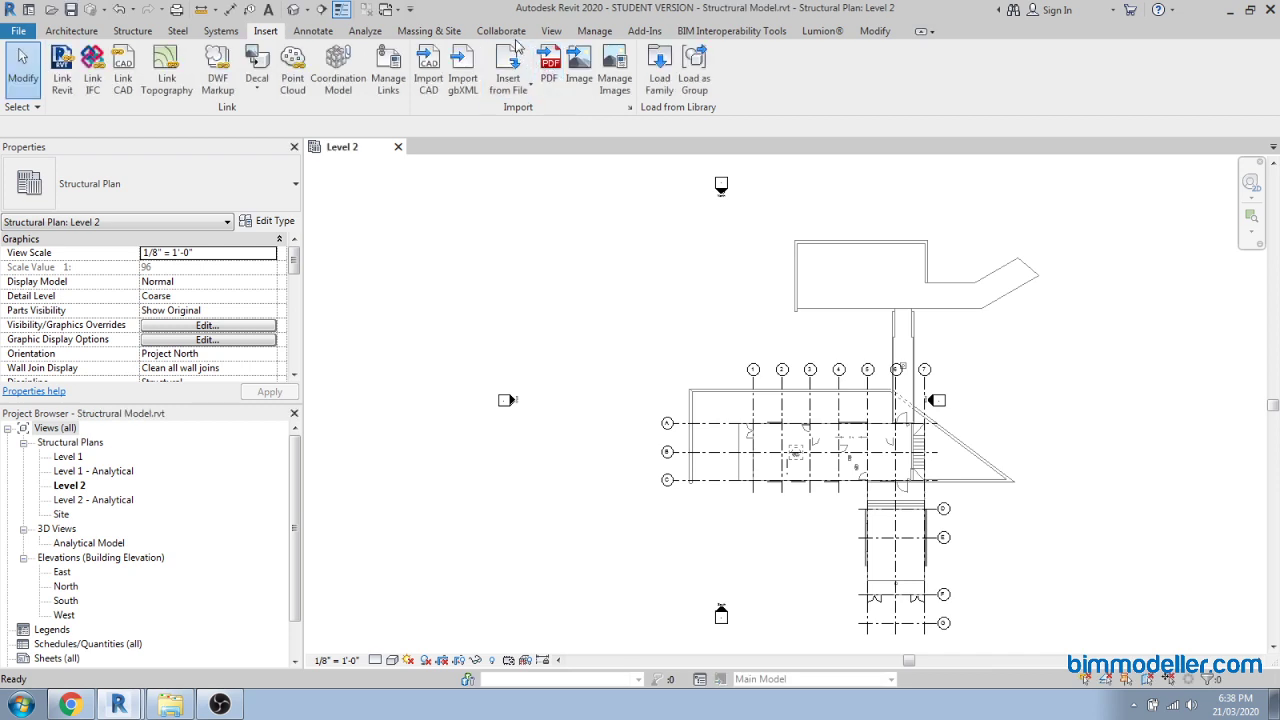
Compare the Level 1 and Level 2 structural plans and examine the linked model's grids and walls on Level 2.
left_click(512, 33)
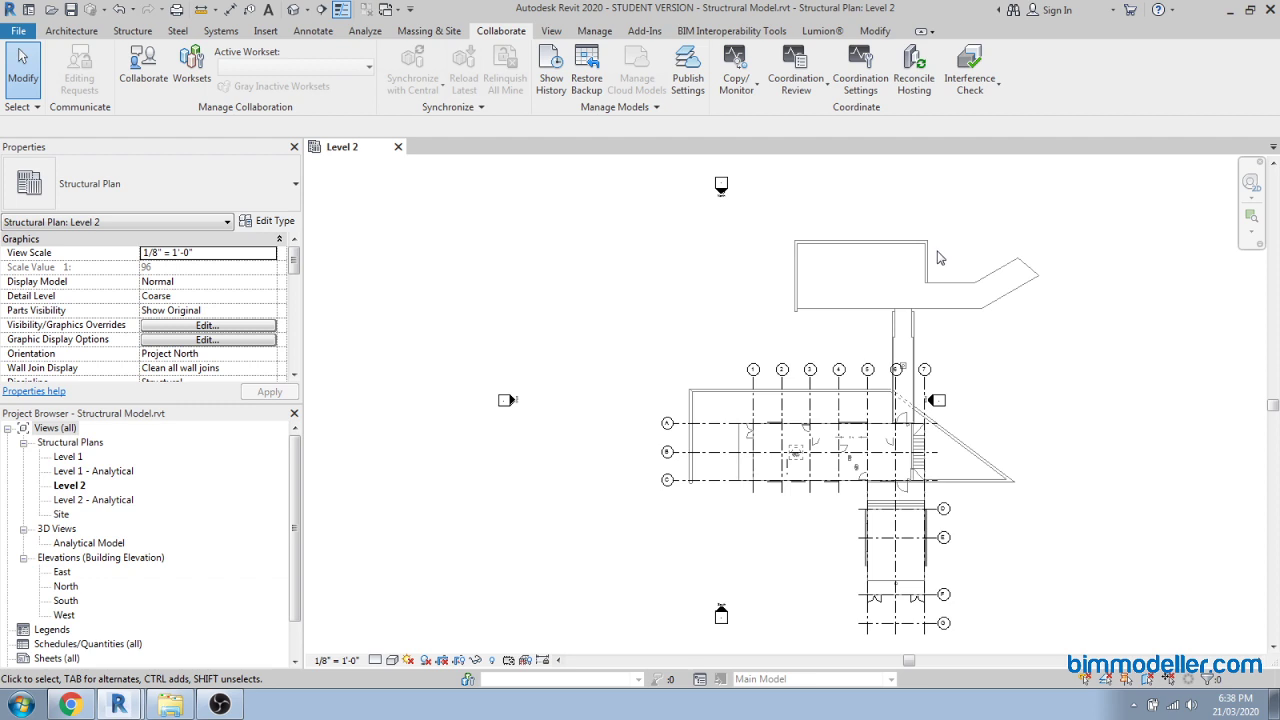
scroll(866, 527, "down", 2)
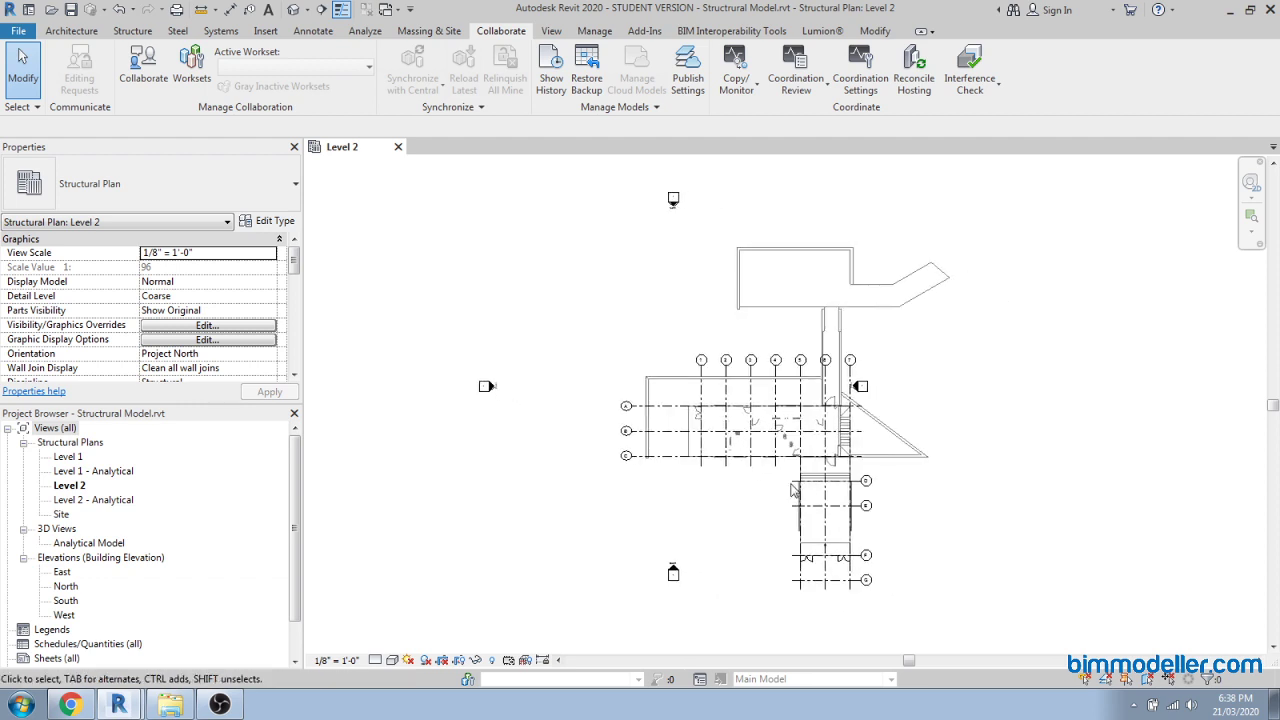
double_click(66, 459)
double_click(68, 485)
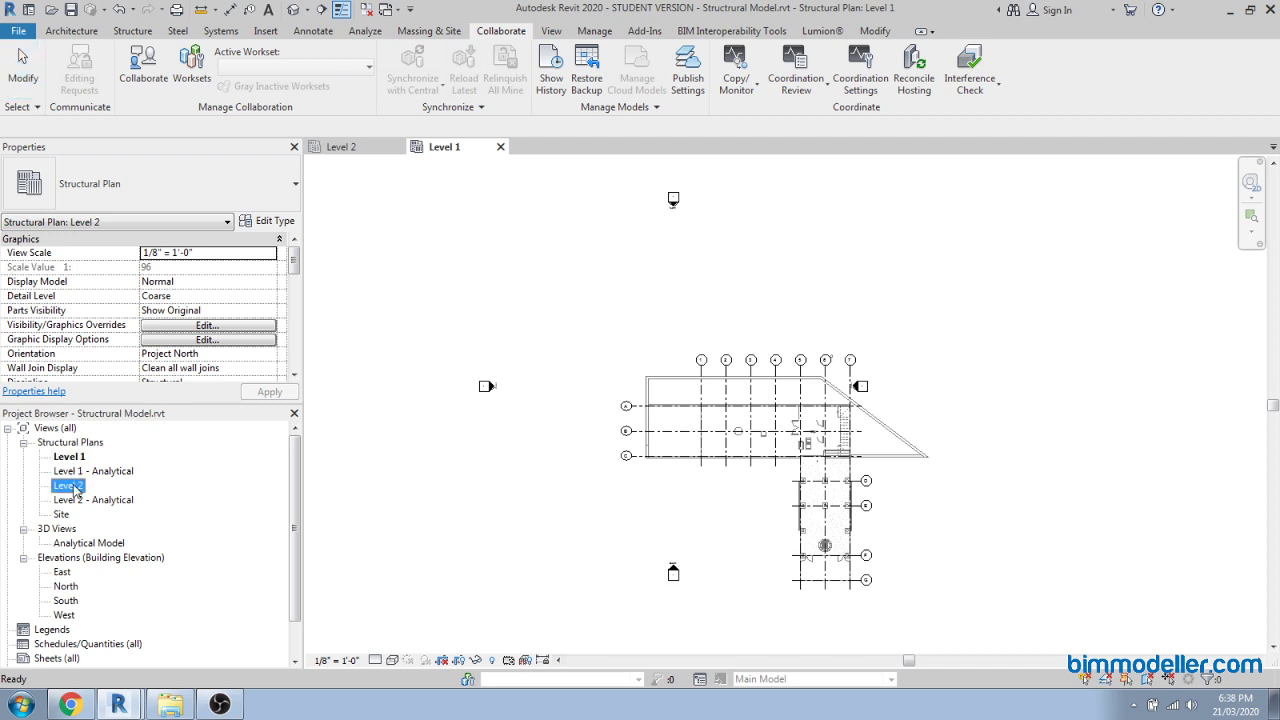
middle_click_drag(713, 476, 675, 478)
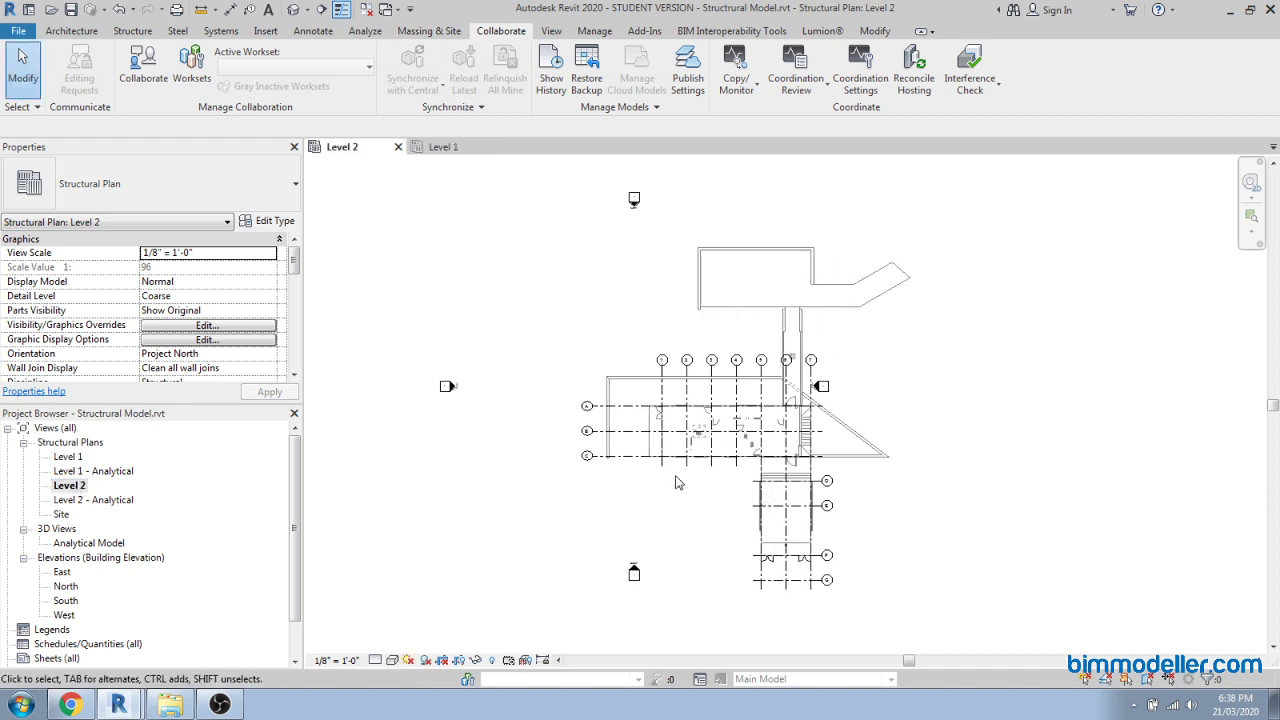
scroll(728, 494, "up", 2)
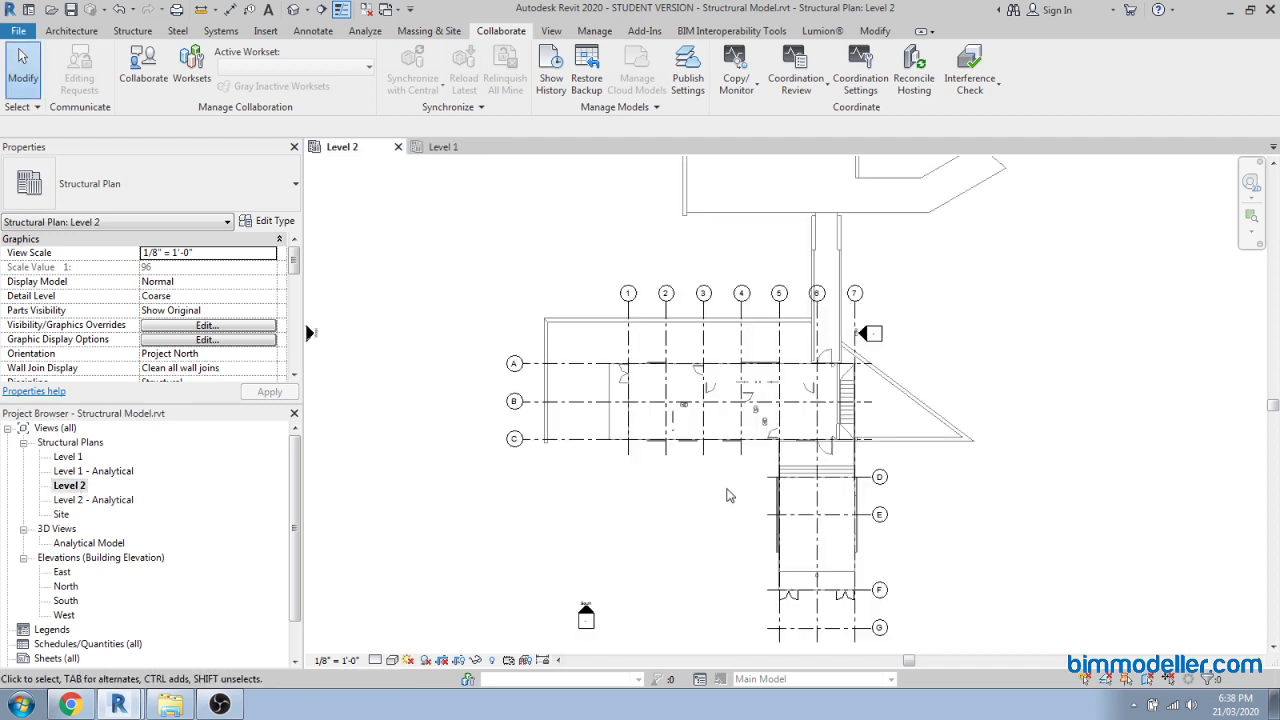
left_click(750, 88)
left_click(688, 456)
middle_click_drag(994, 374, 949, 423)
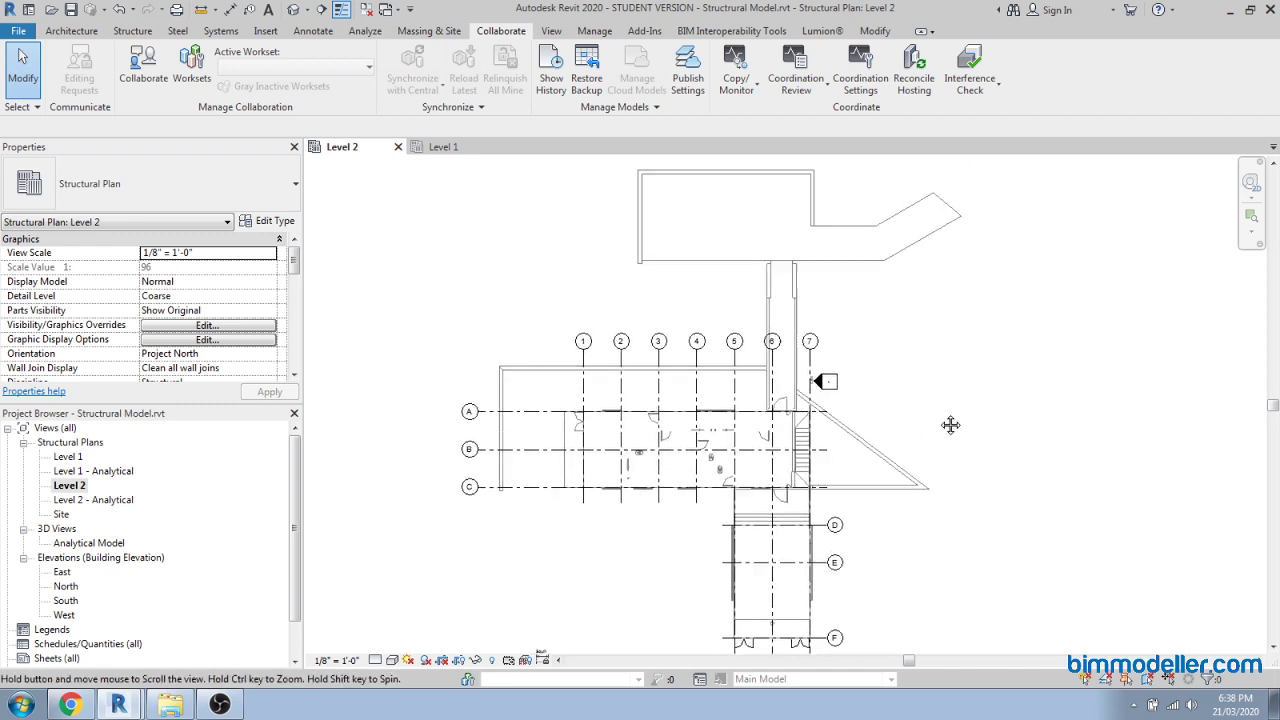
scroll(638, 340, "up", 2)
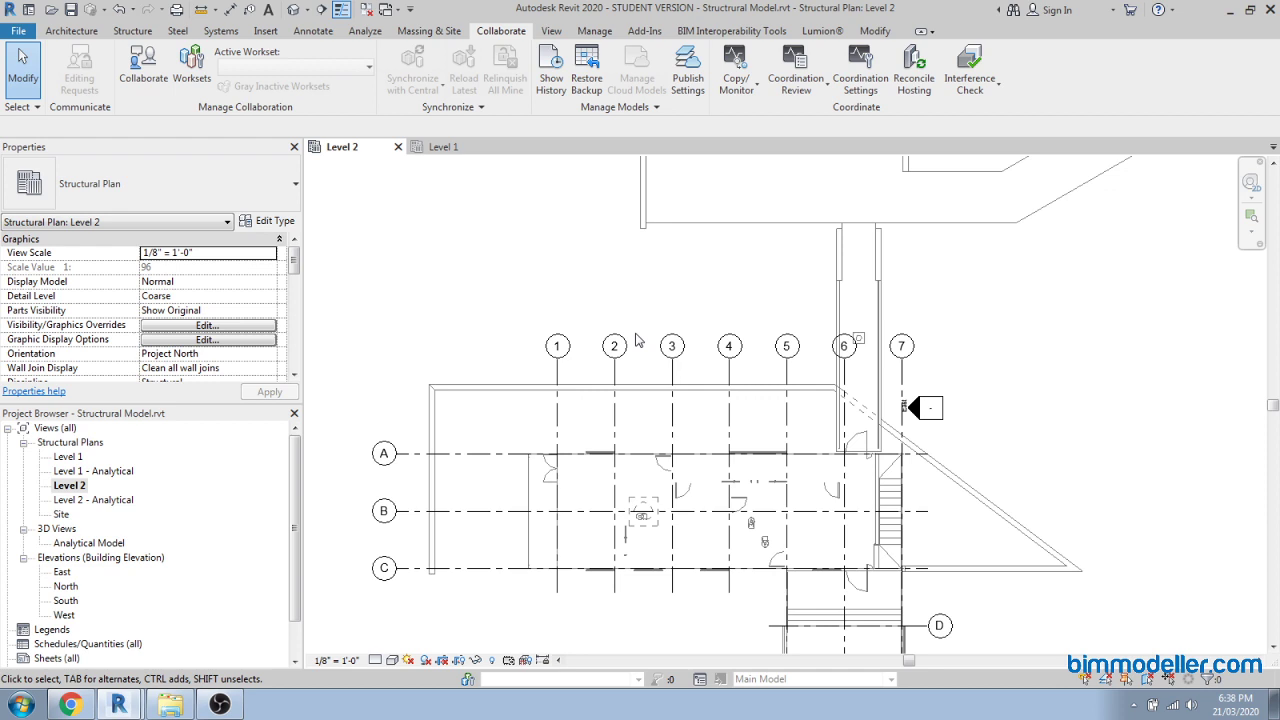
scroll(638, 340, "down", 2)
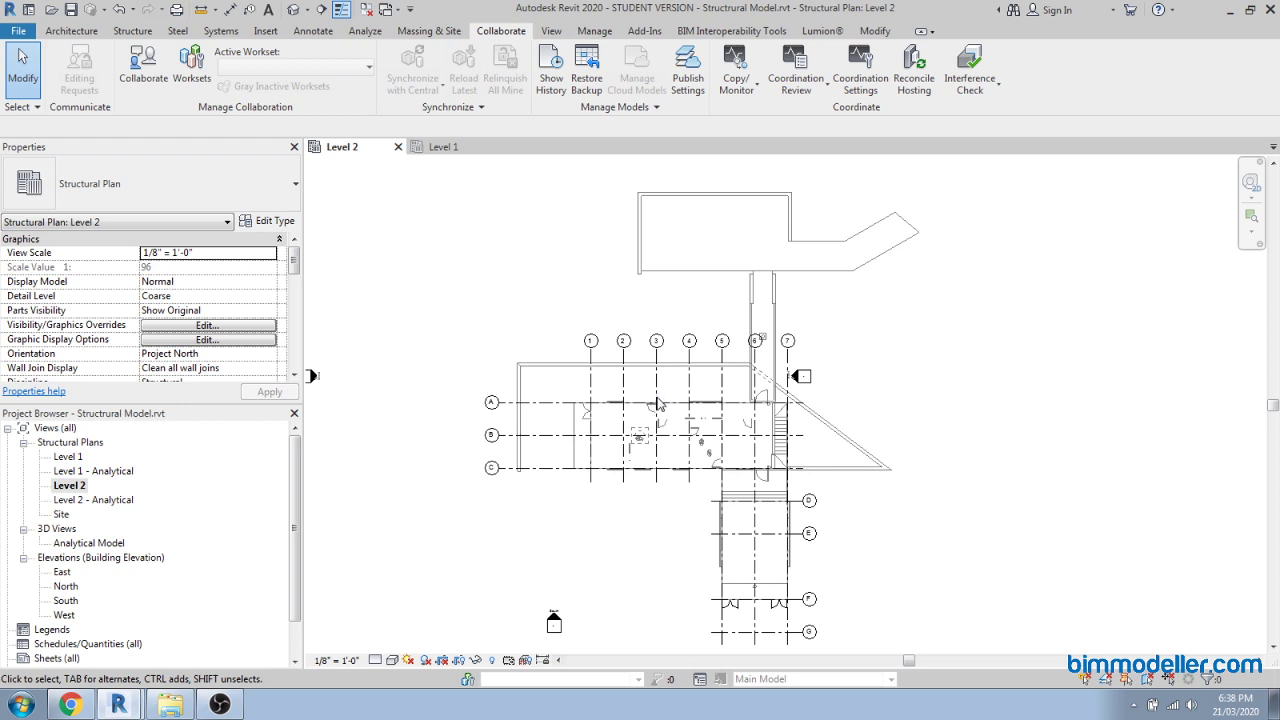
scroll(785, 485, "up", 3)
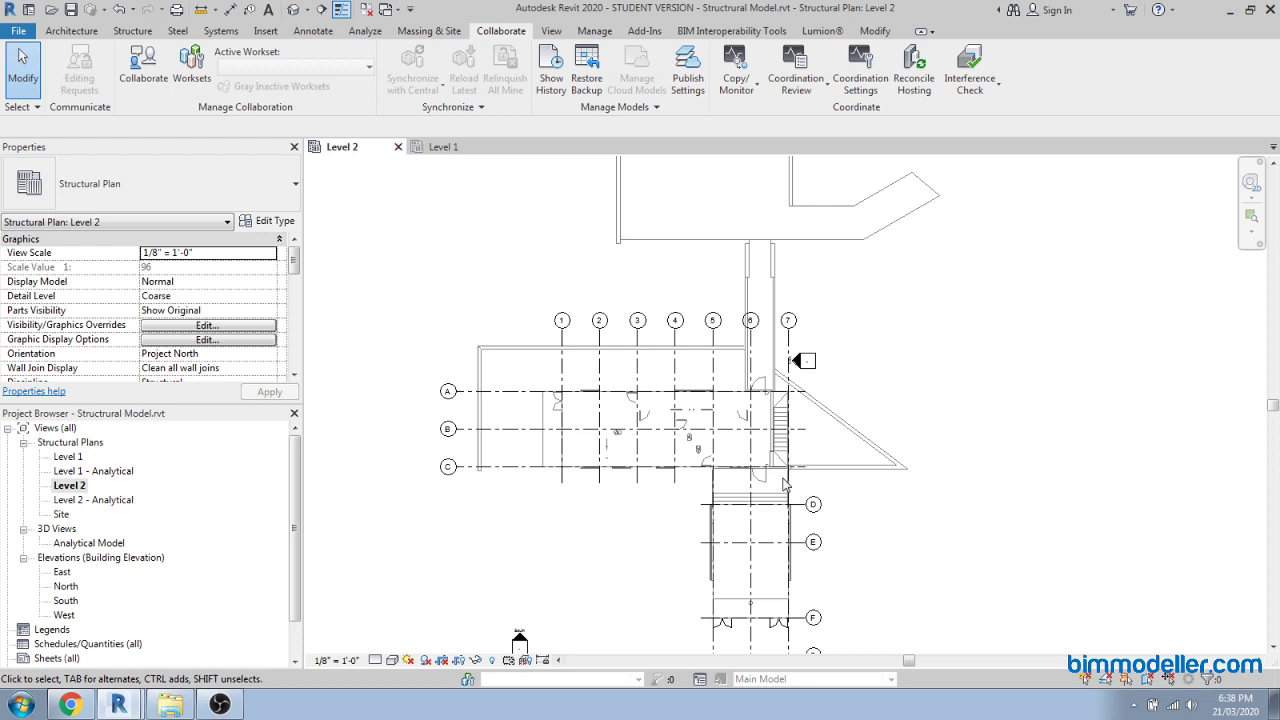
scroll(785, 485, "up", 1)
Start Copy/Monitor with the Select Link option and pick the linked rac_basic_sample_project.rvt model in the Level 2 plan.
left_click(736, 72)
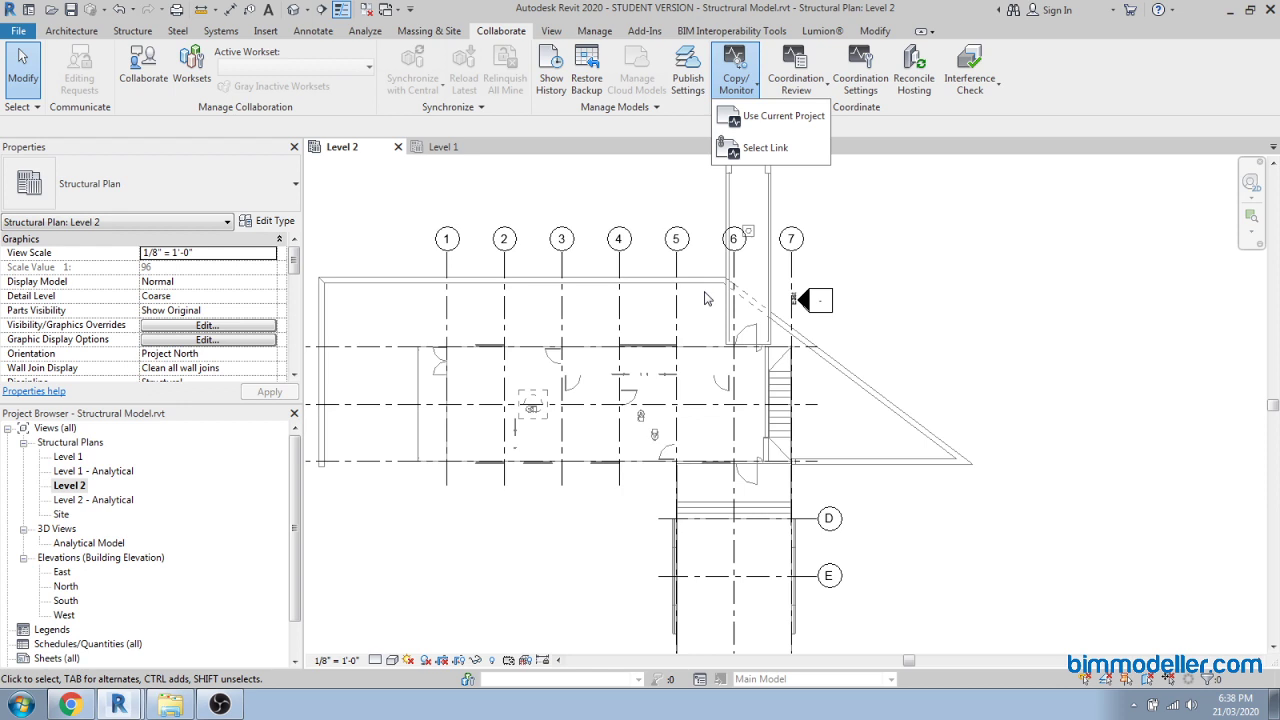
left_click(919, 250)
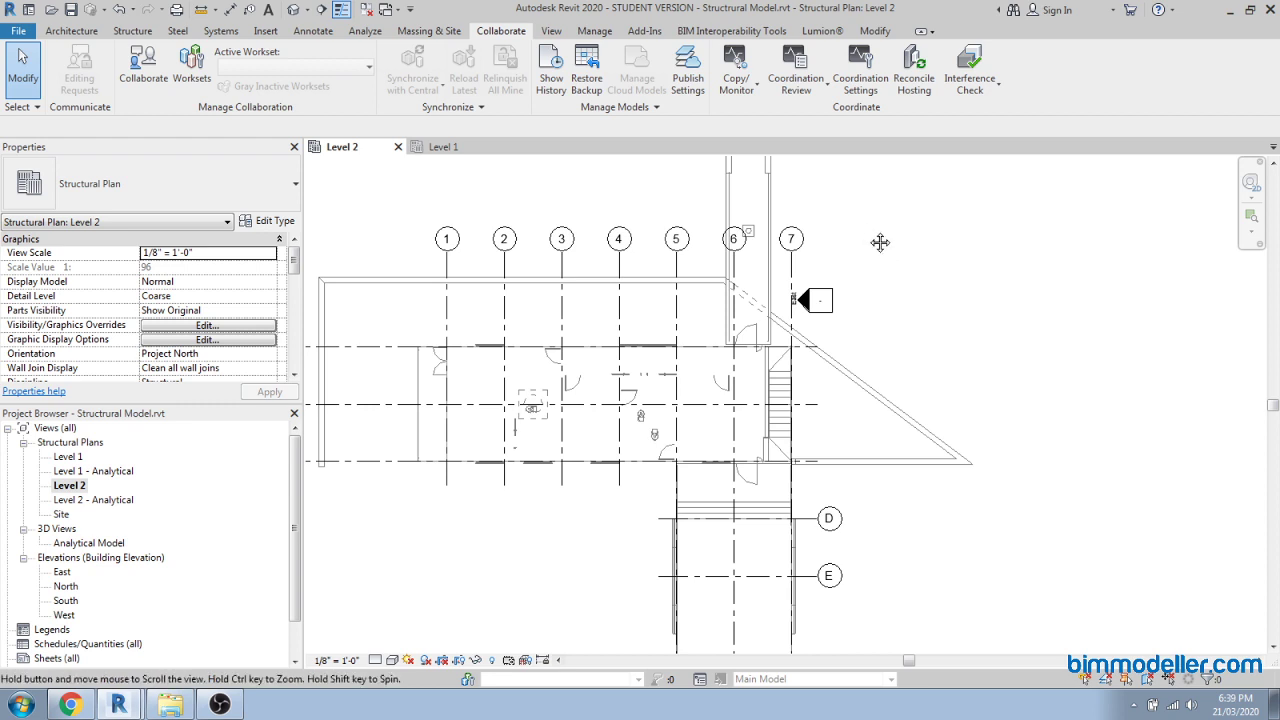
scroll(980, 348, "down", 4)
middle_click_drag(980, 348, 862, 303)
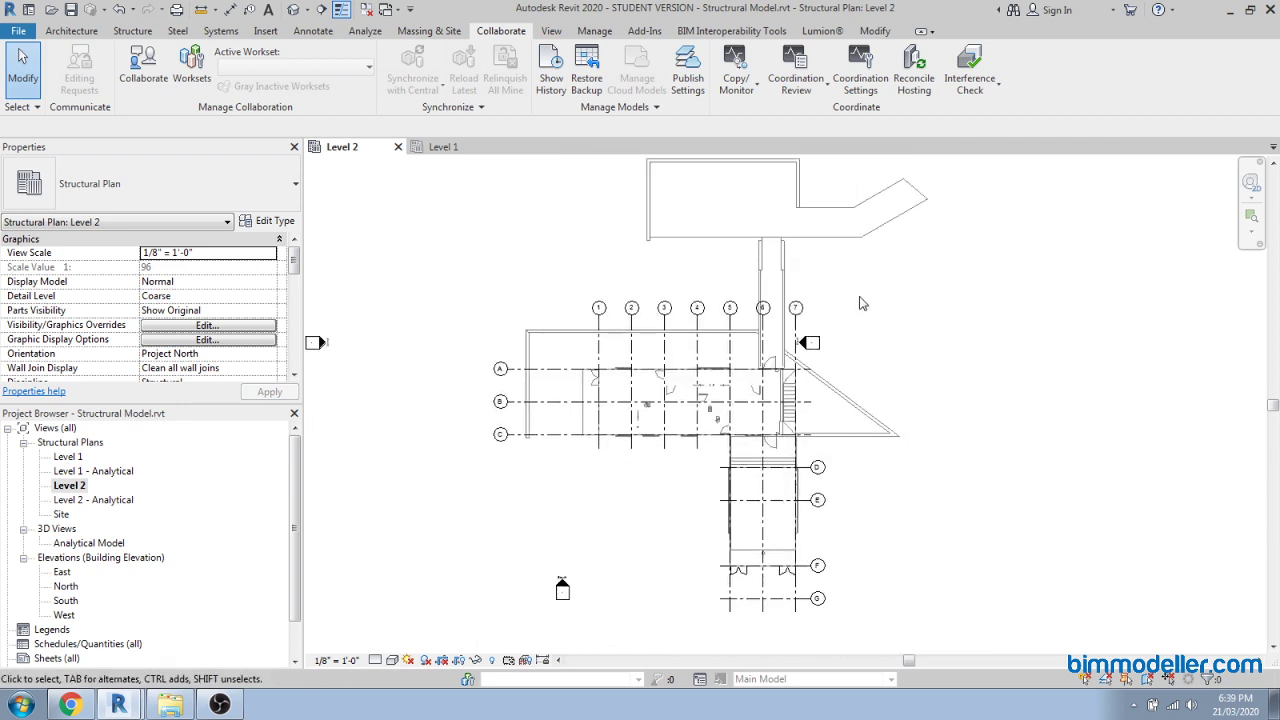
left_click(736, 72)
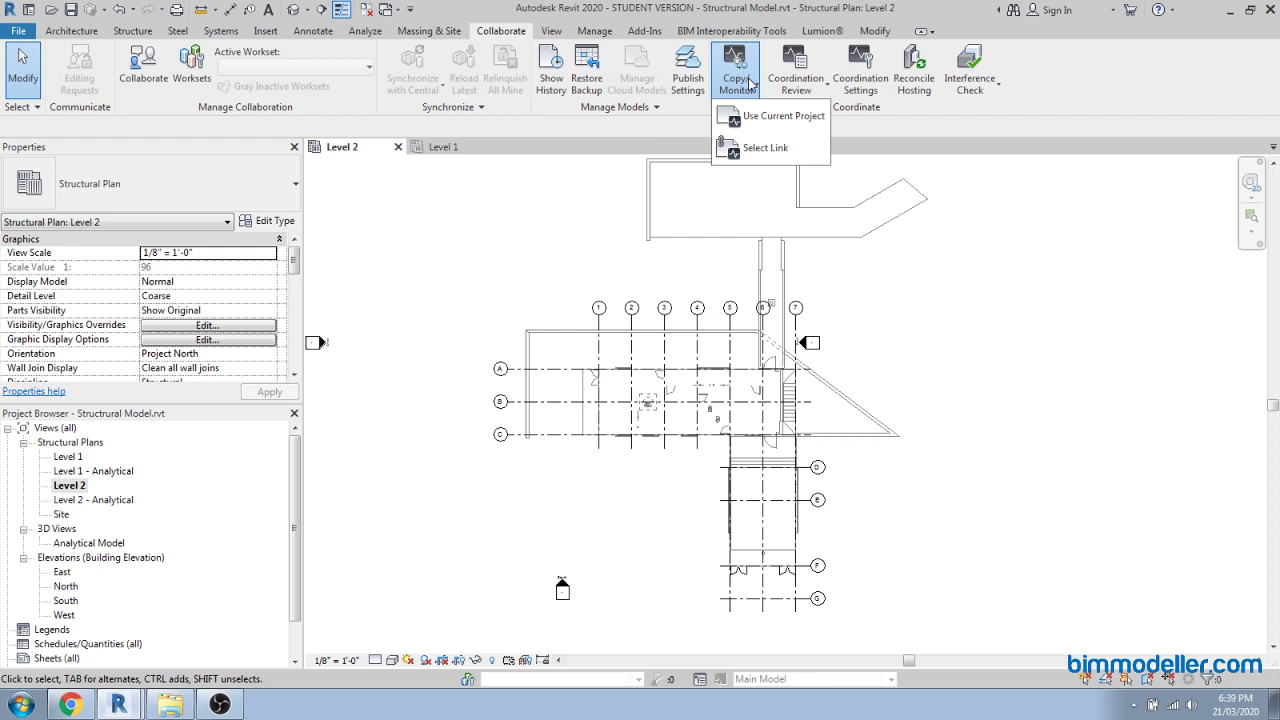
left_click(756, 148)
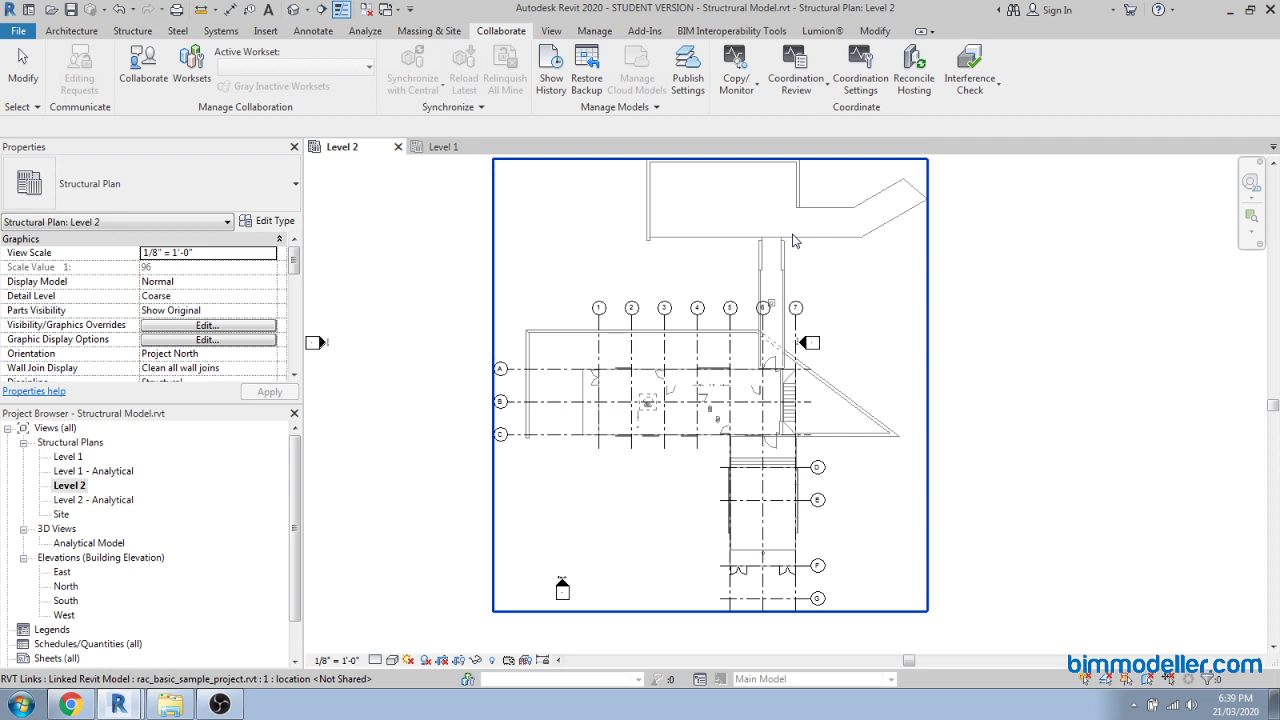
left_click(795, 242)
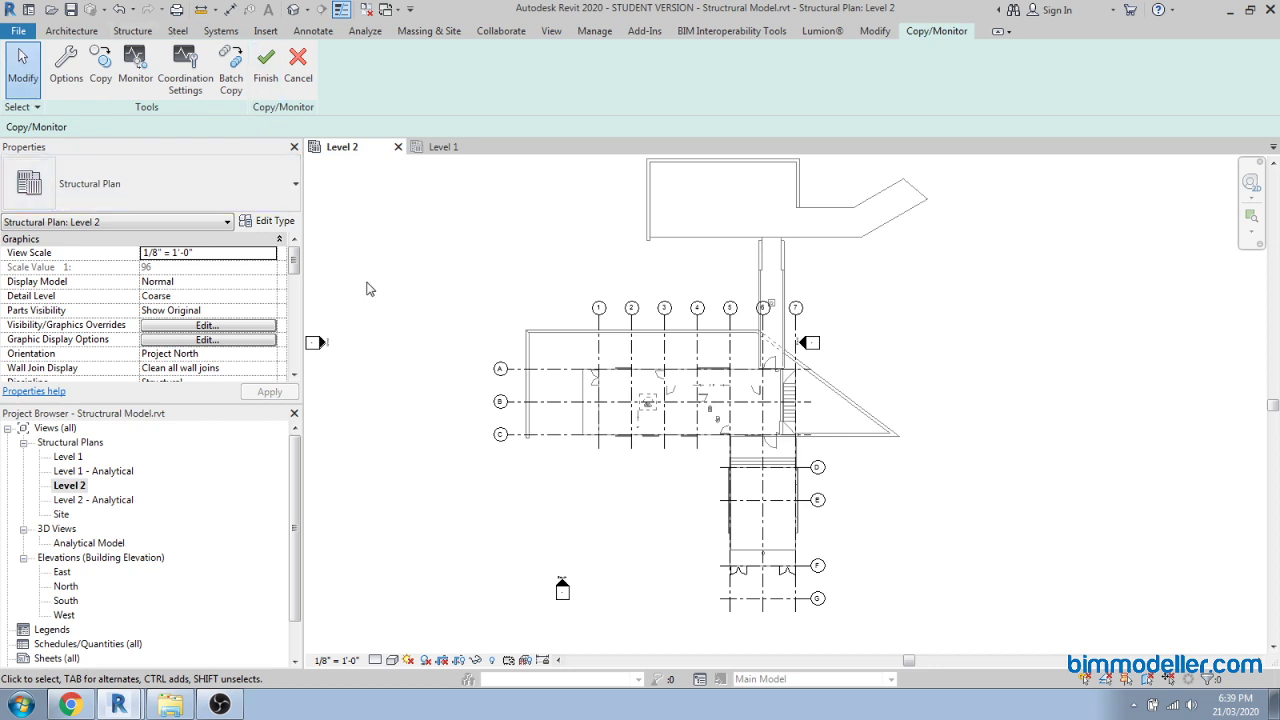
Open the Copy/Monitor options and examine the new type choices for the 8mm Head level type.
left_click(66, 70)
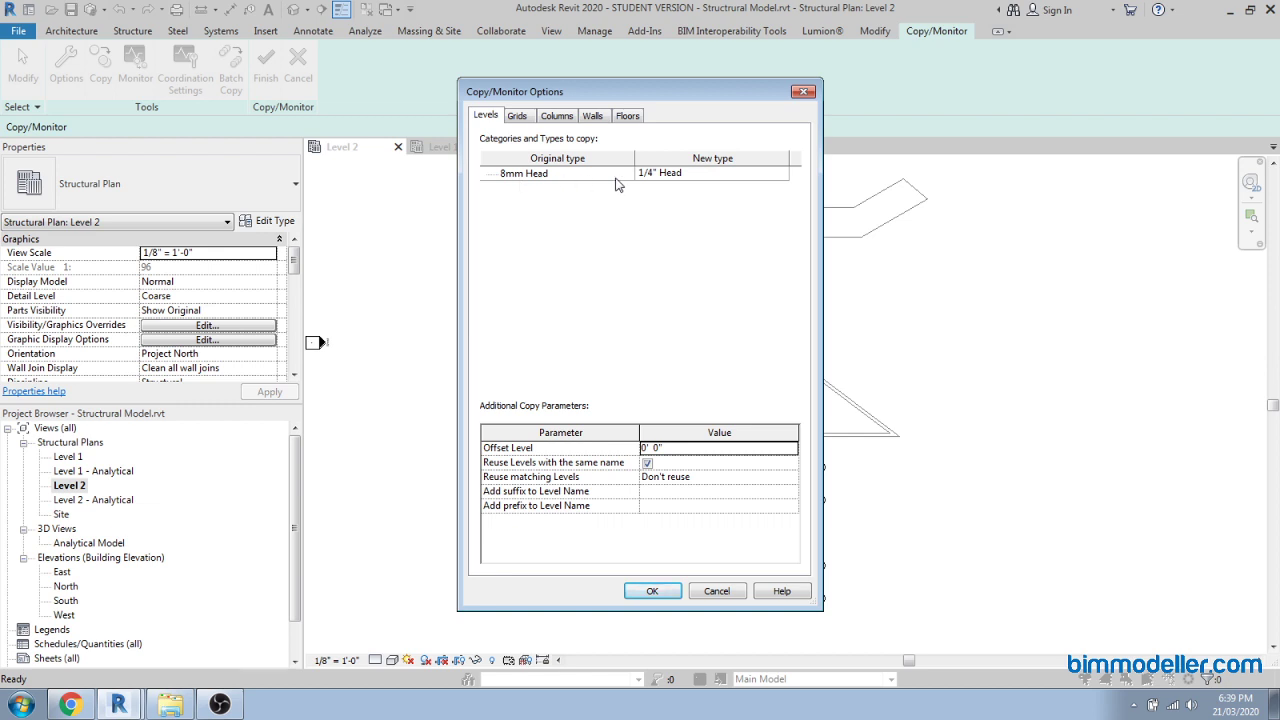
left_click(706, 180)
left_click(762, 174)
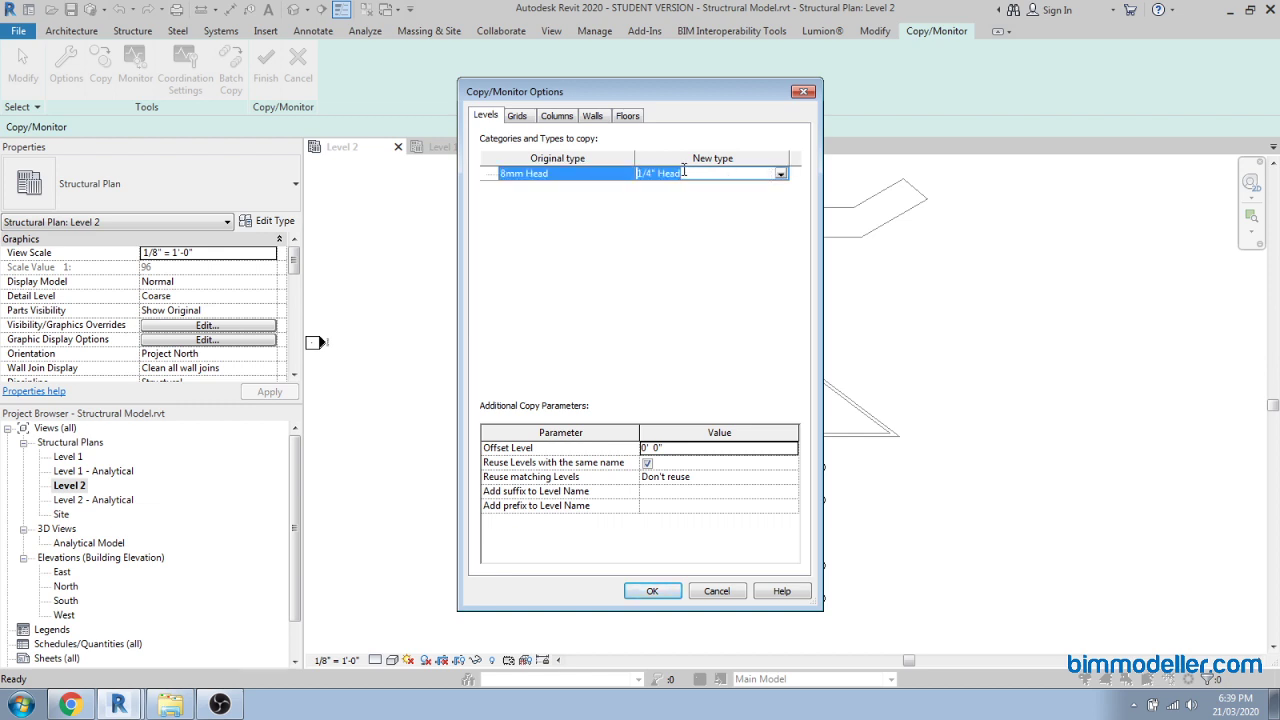
left_click(781, 175)
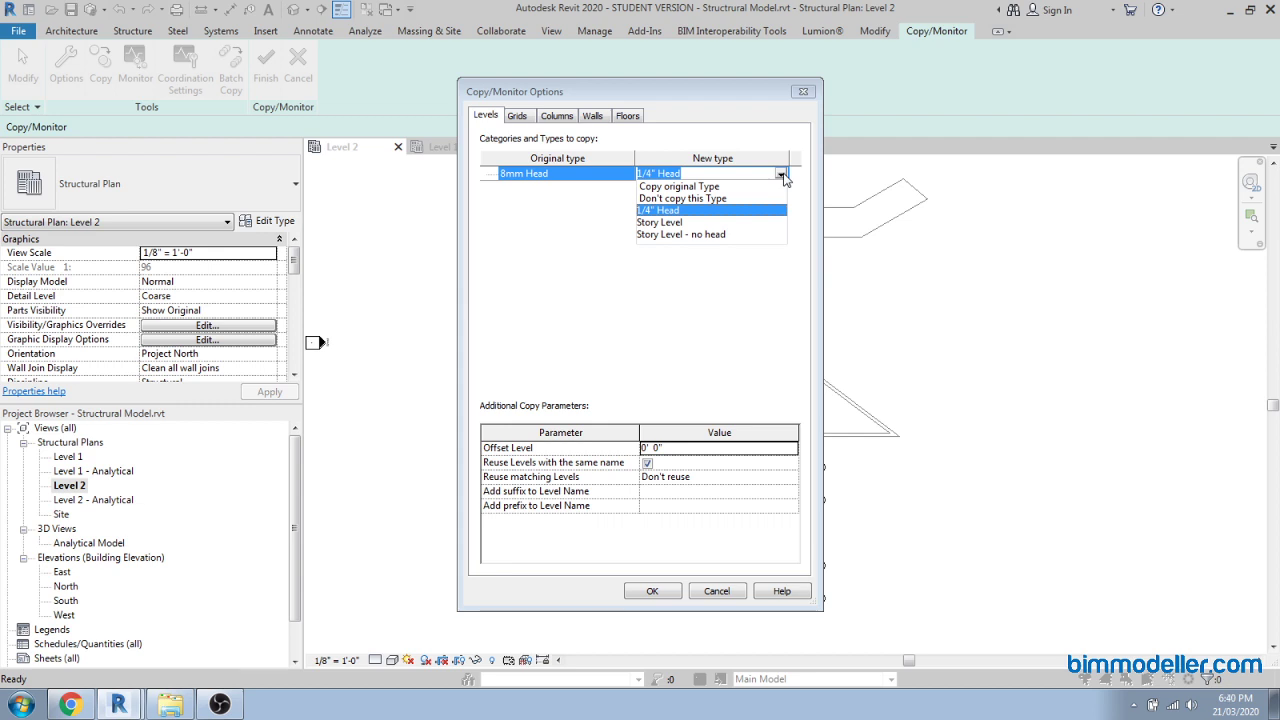
left_click(552, 277)
Review the copy options for grids, columns and walls, including the new type choices for Cavity wall_sliders.
left_click(517, 117)
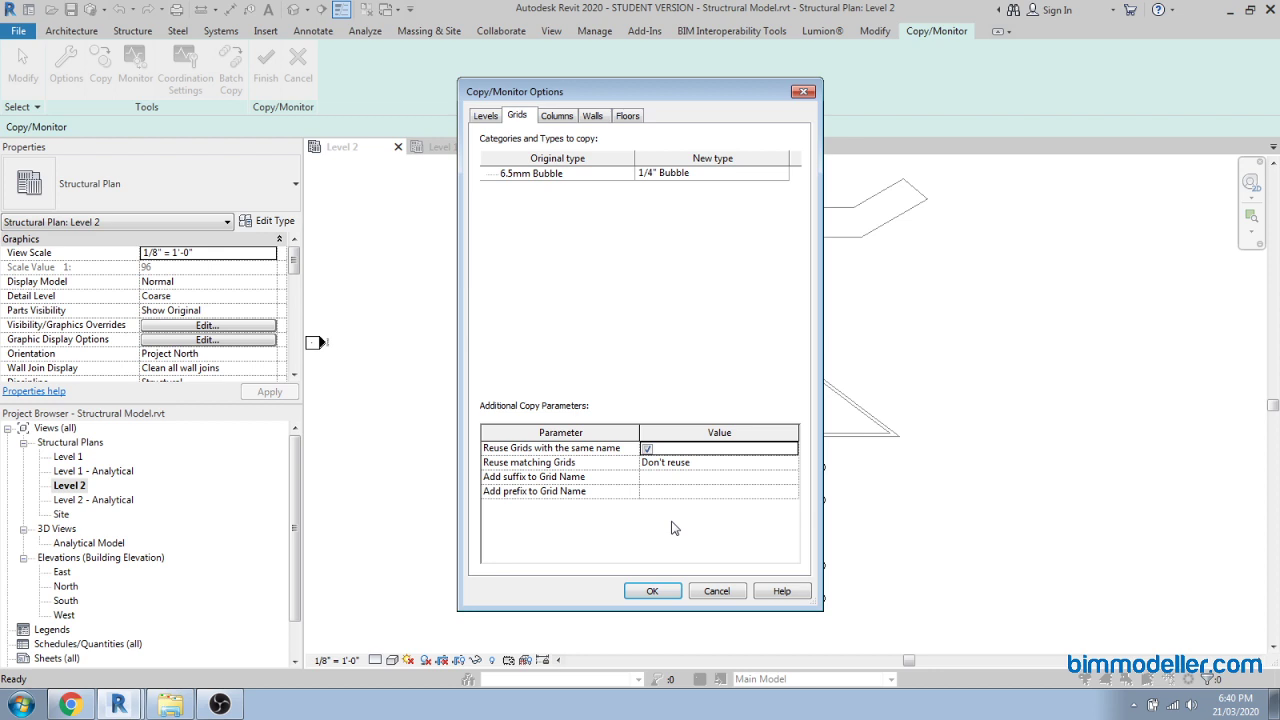
left_click(486, 117)
left_click(570, 117)
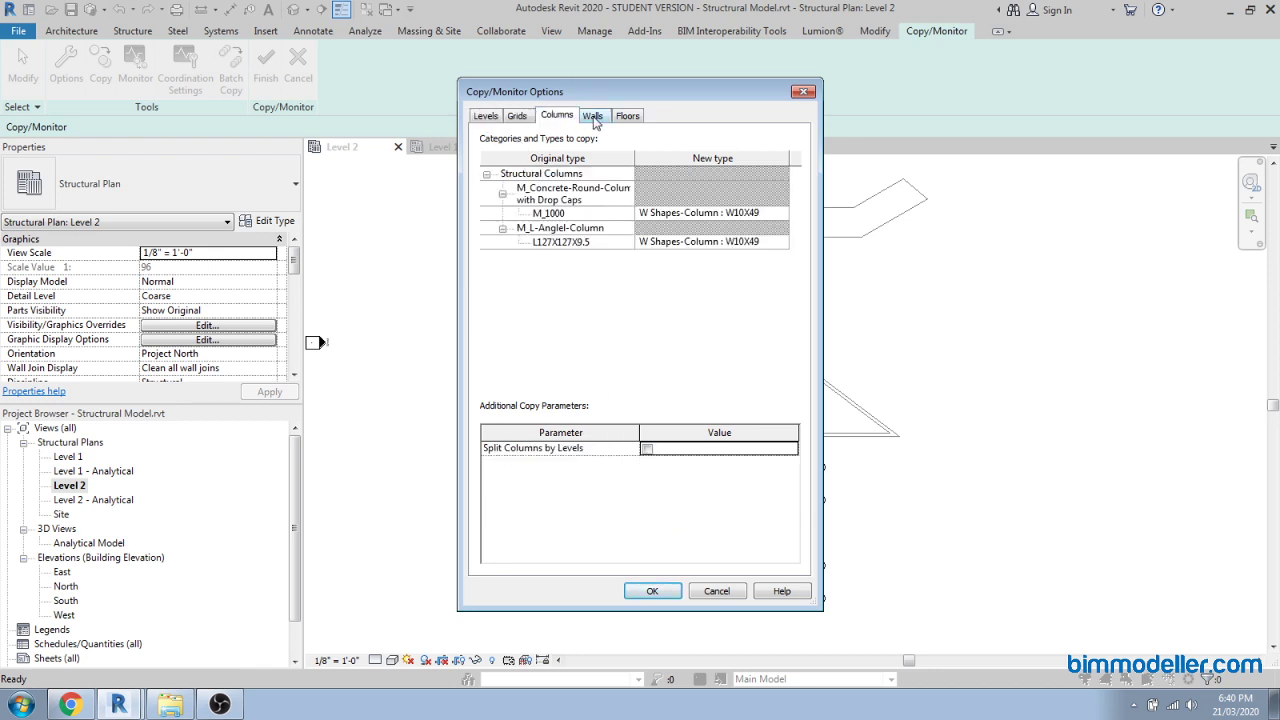
left_click(593, 117)
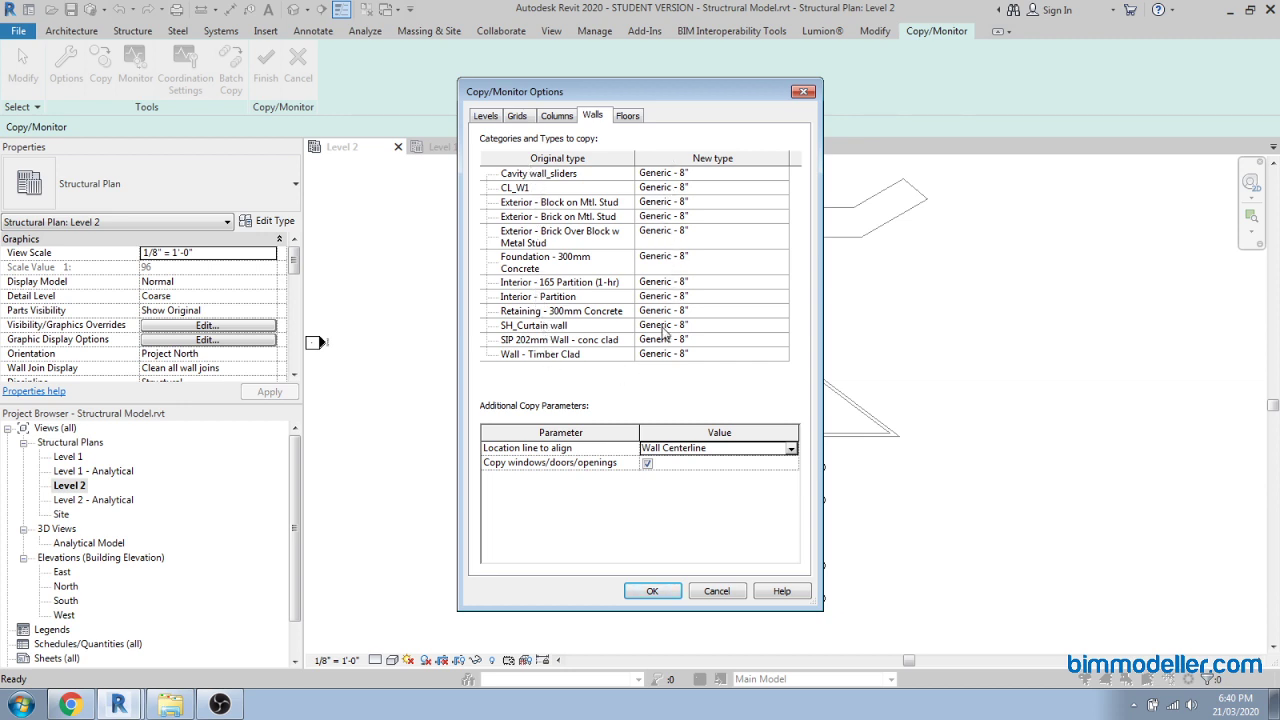
left_click(780, 174)
left_click(780, 174)
scroll(752, 210, "up", 2)
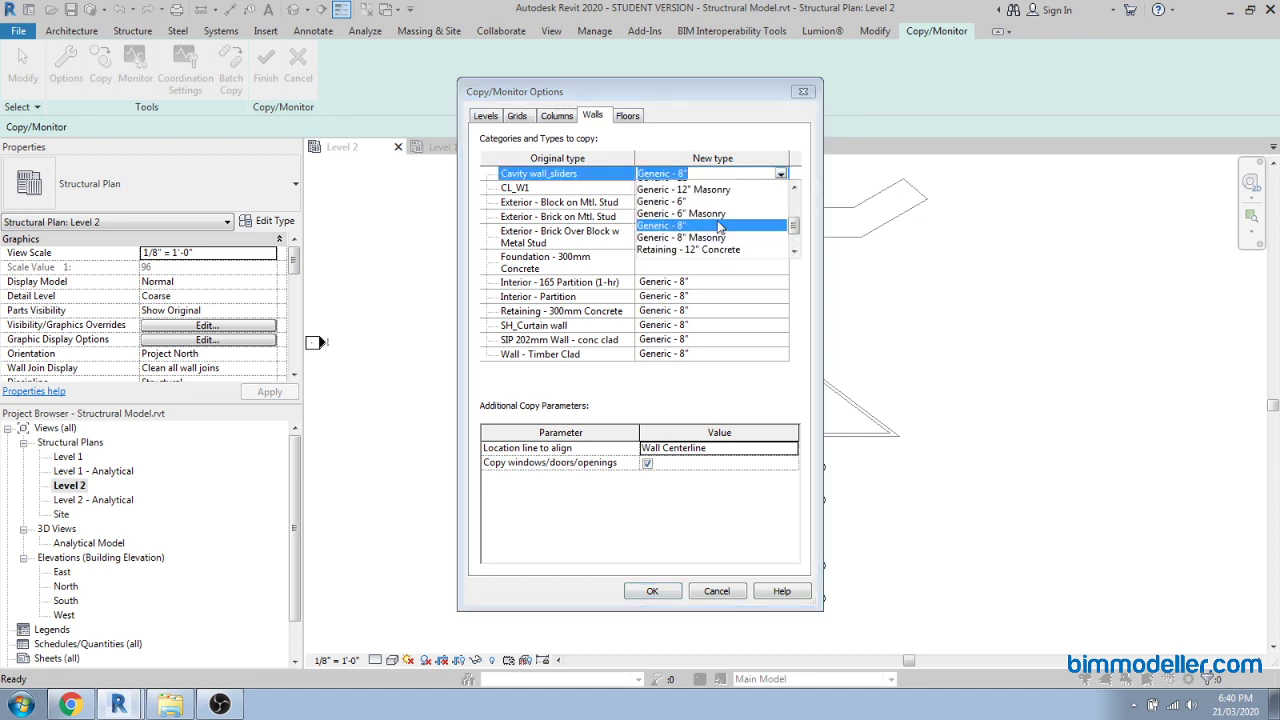
left_click(782, 174)
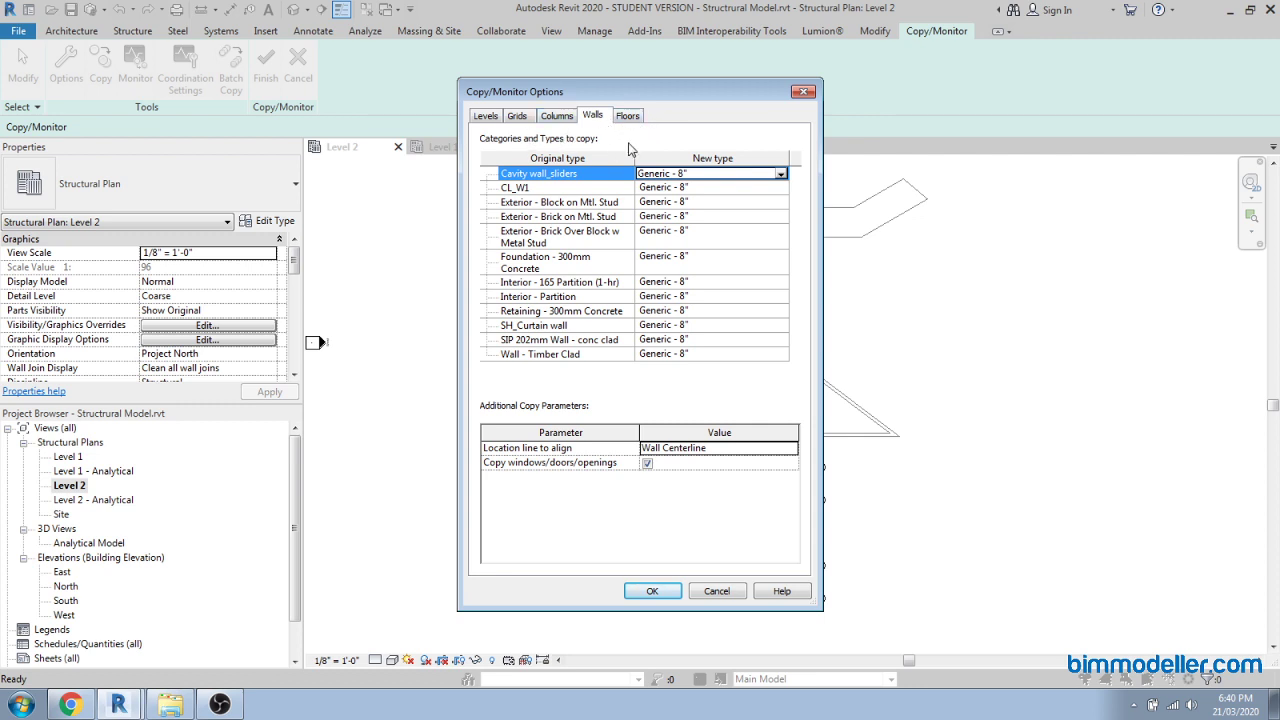
Recheck the level copy parameters and accept the Copy/Monitor options.
left_click(497, 121)
left_click(514, 124)
left_click(491, 120)
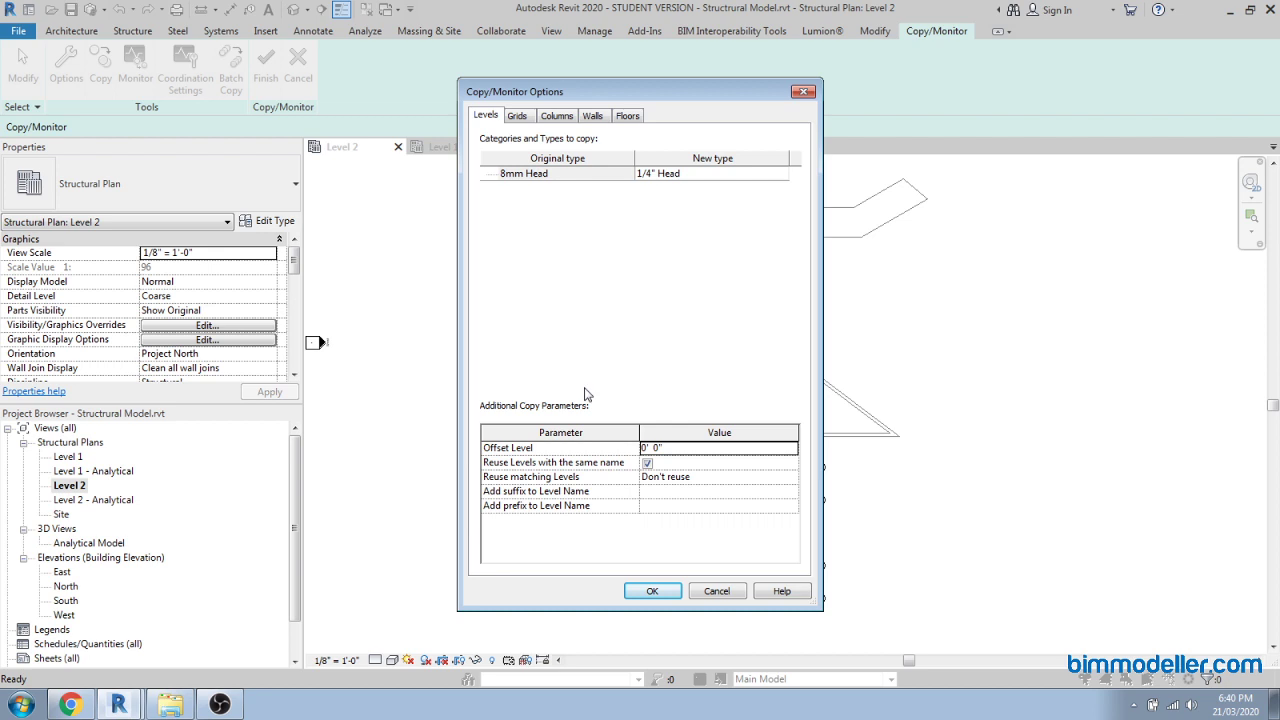
left_click(652, 592)
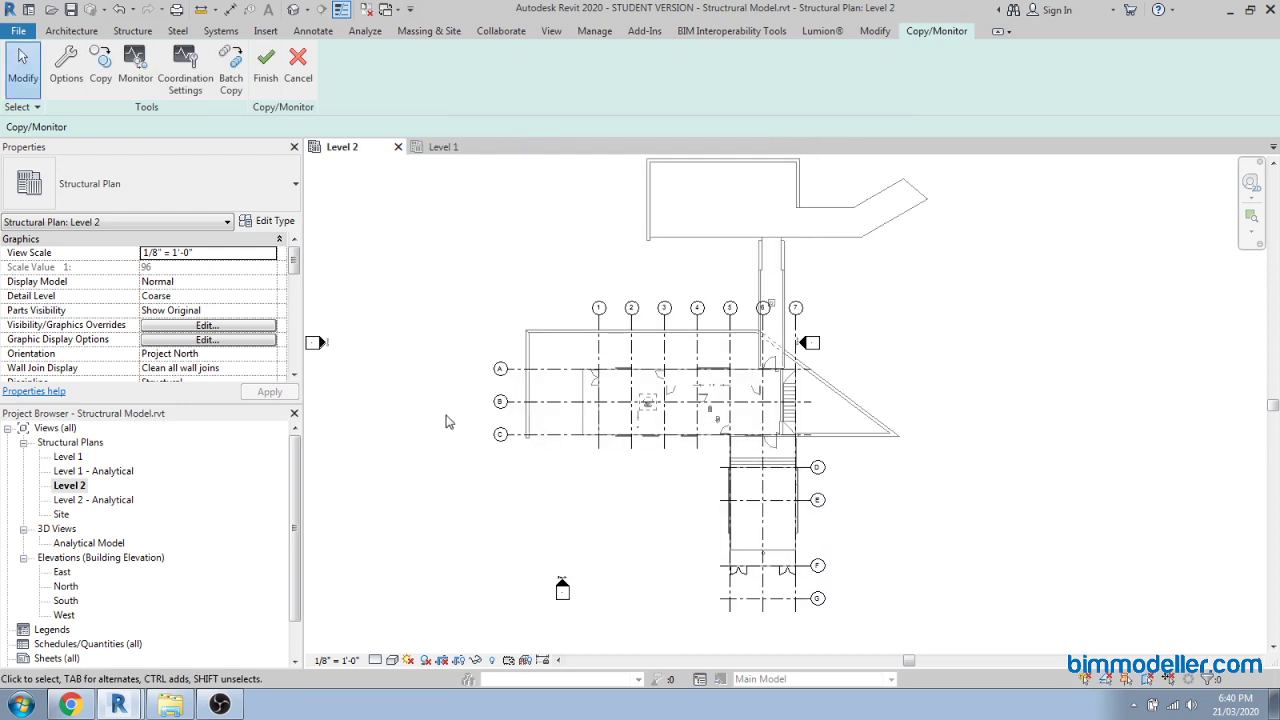
Copy grid lines 1 and 2 individually from the linked model into the project with the Copy tool.
left_click(101, 72)
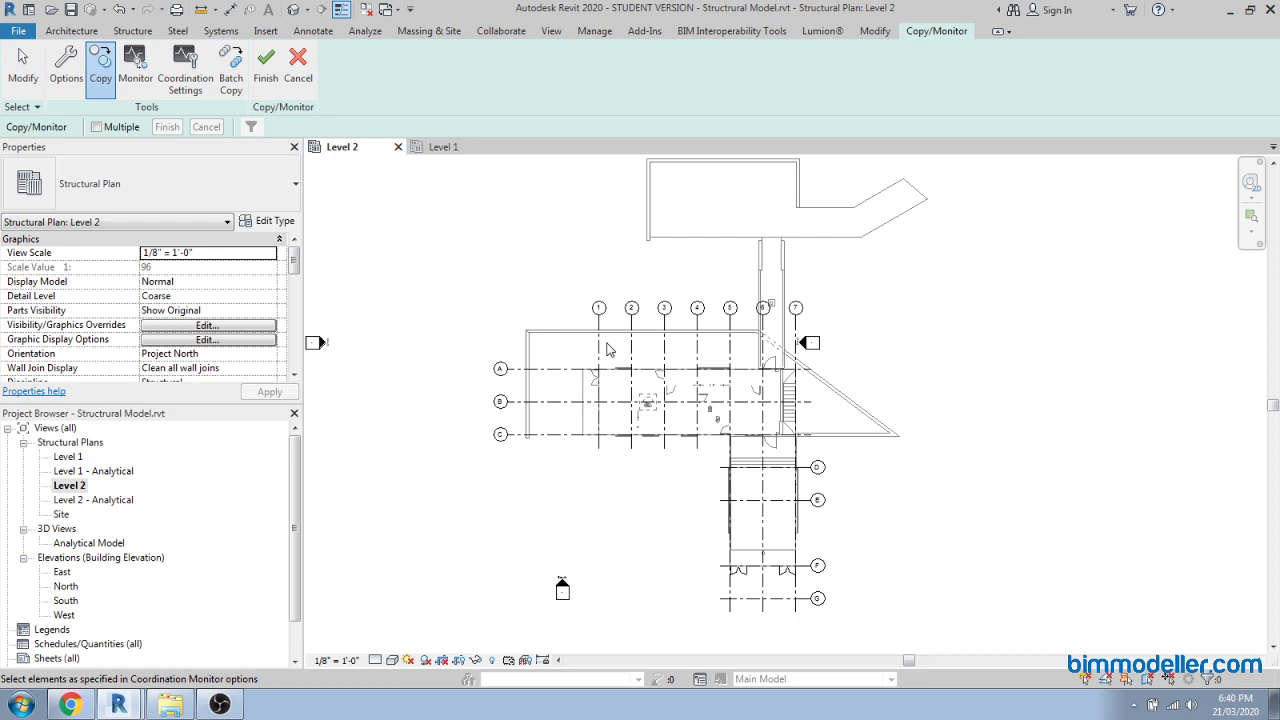
scroll(610, 345, "up", 3)
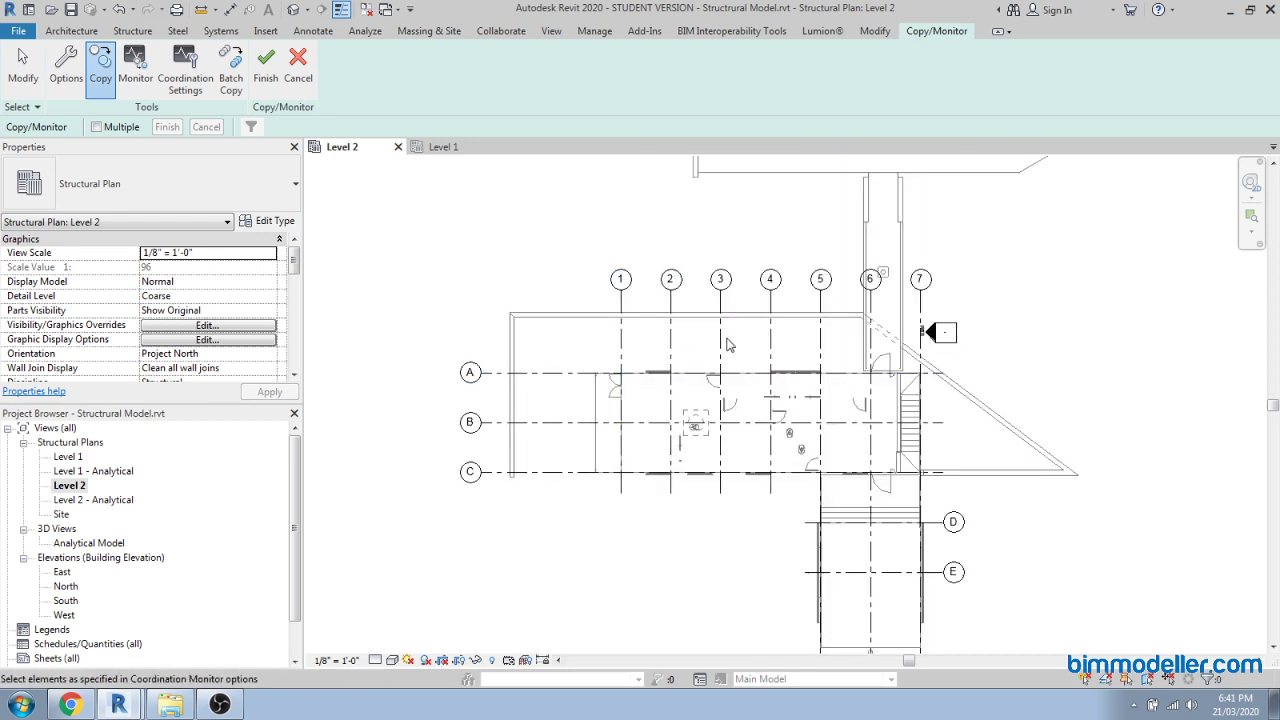
left_click(622, 347)
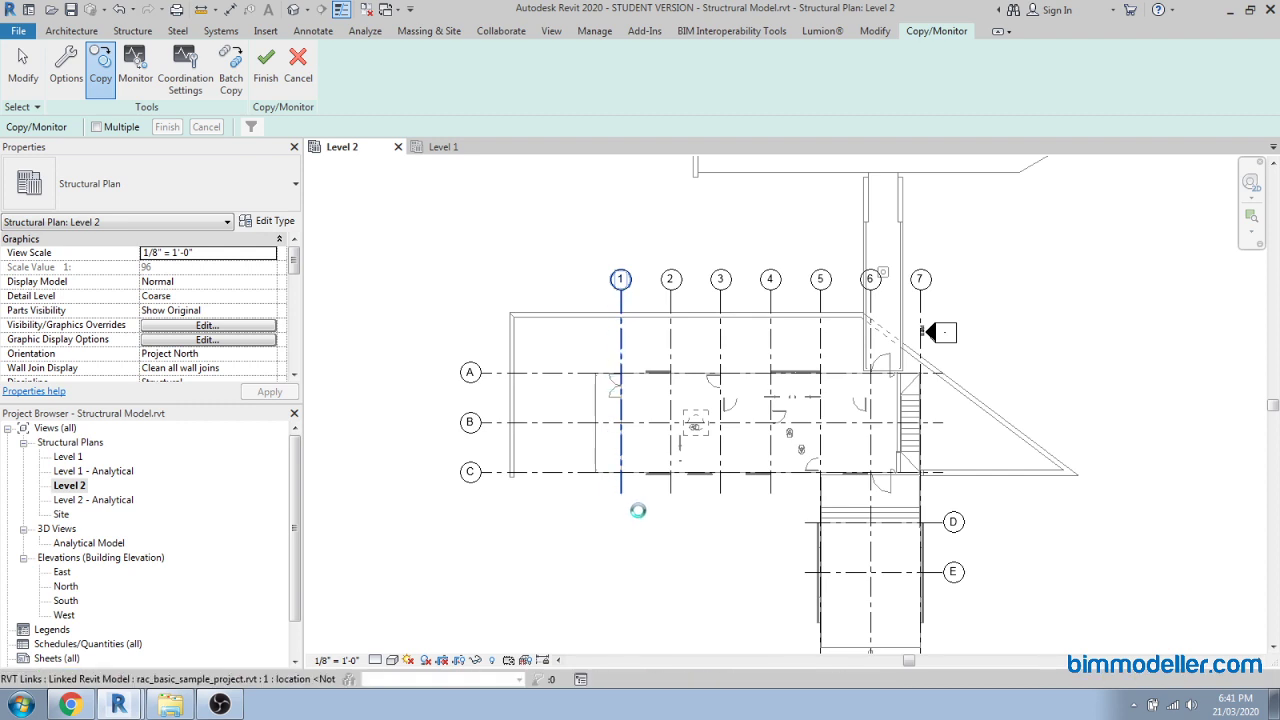
scroll(670, 345, "up", 2)
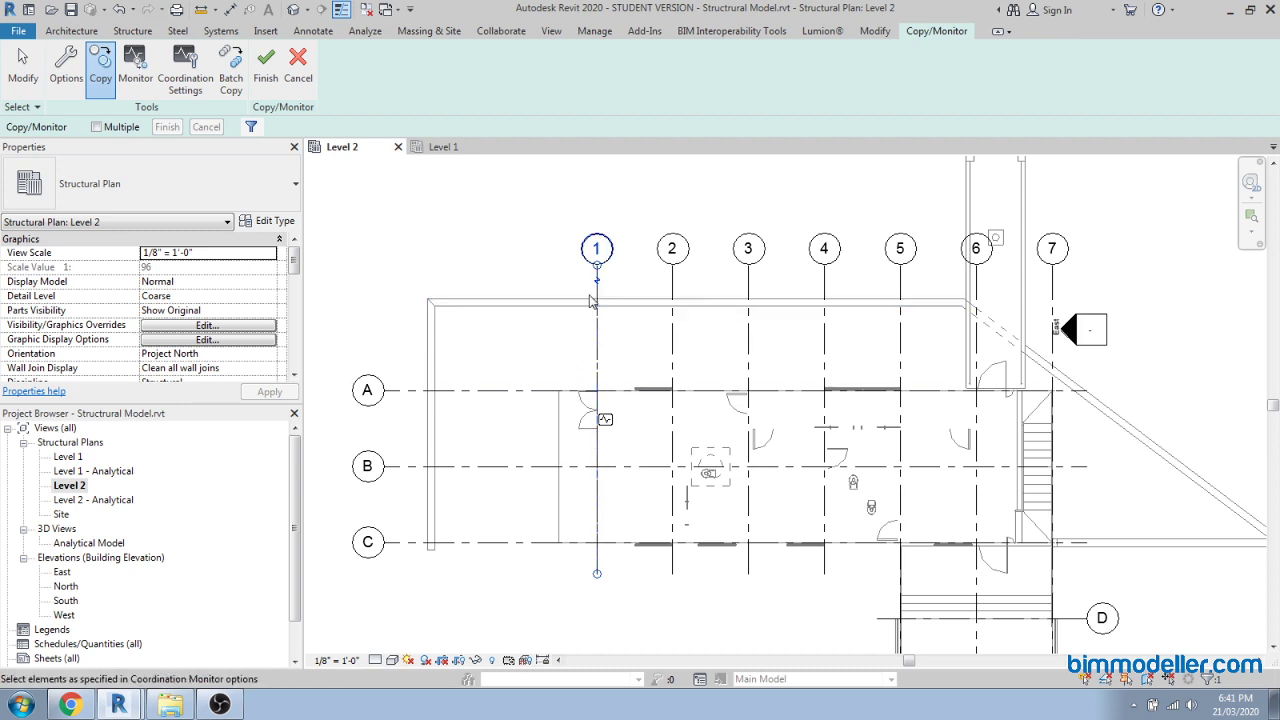
scroll(591, 301, "up", 2)
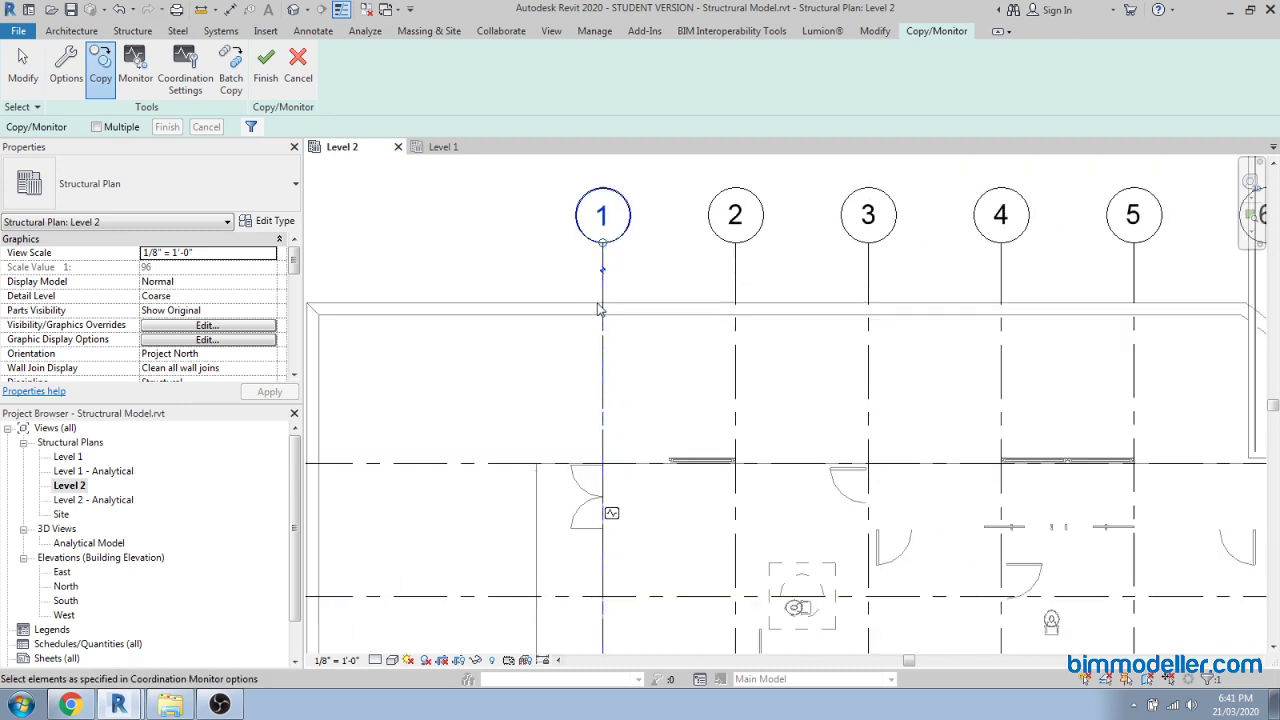
scroll(604, 357, "down", 4)
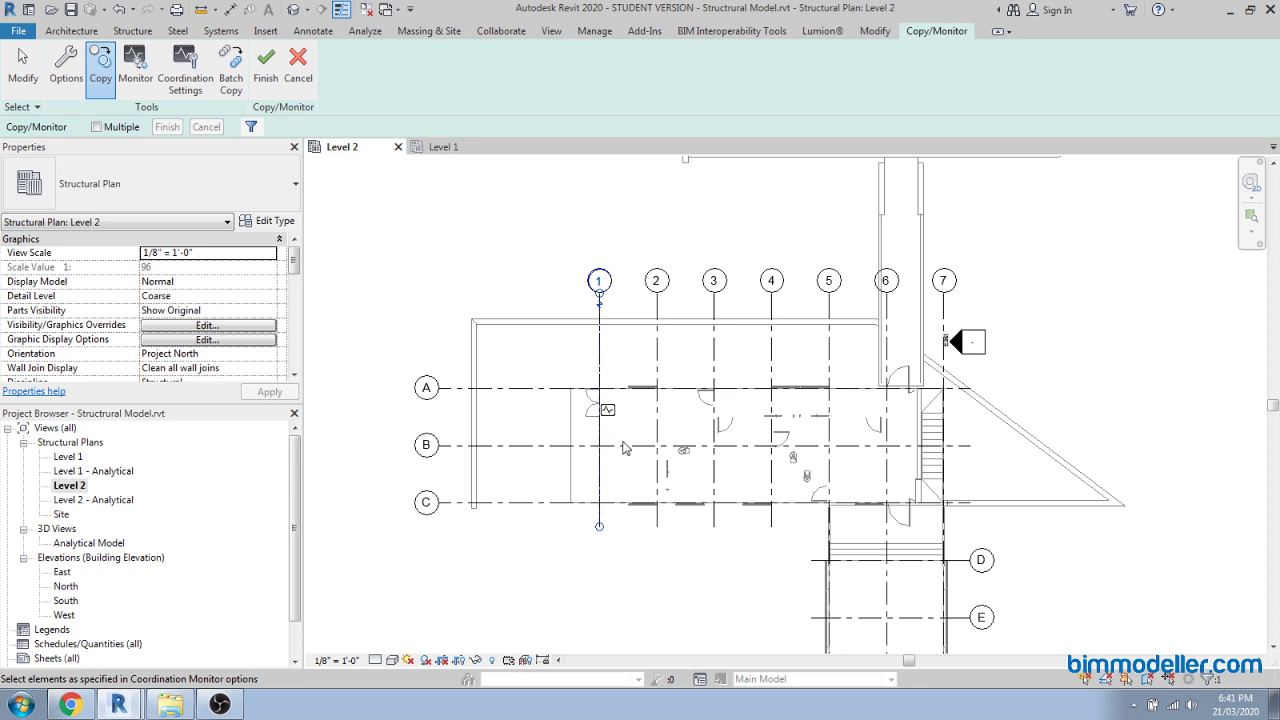
left_click(656, 395)
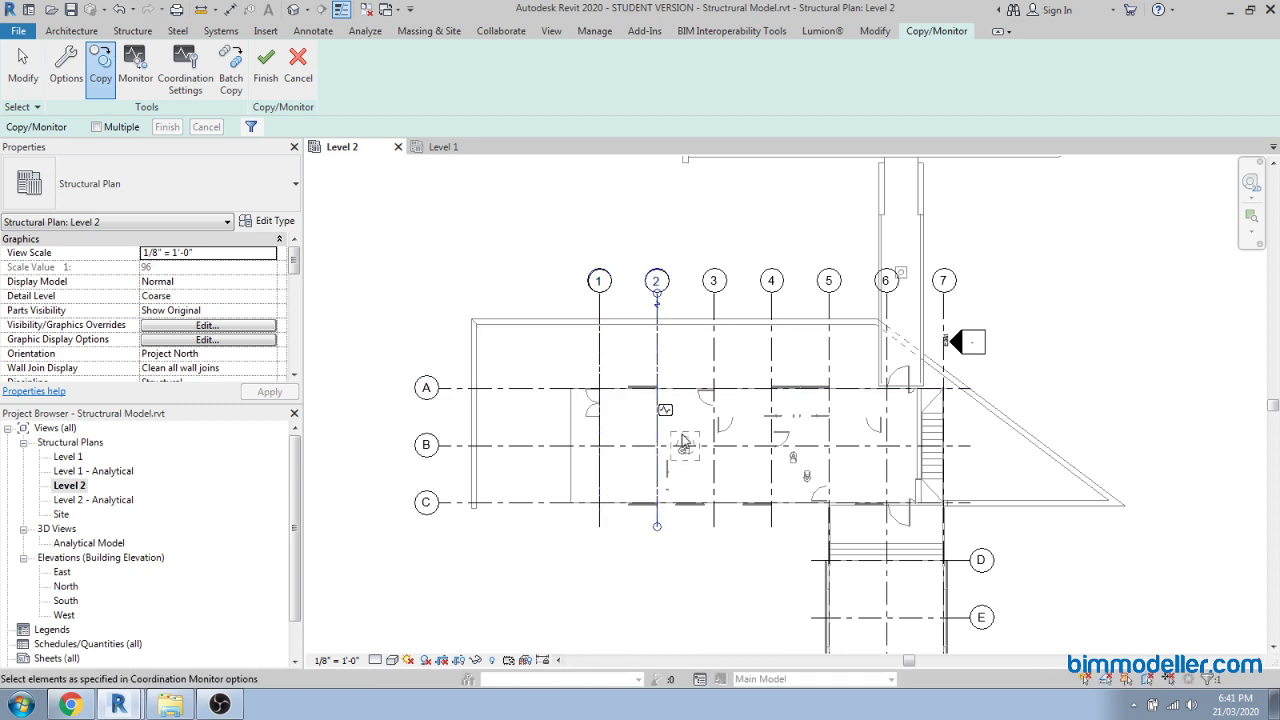
scroll(653, 445, "up", 1)
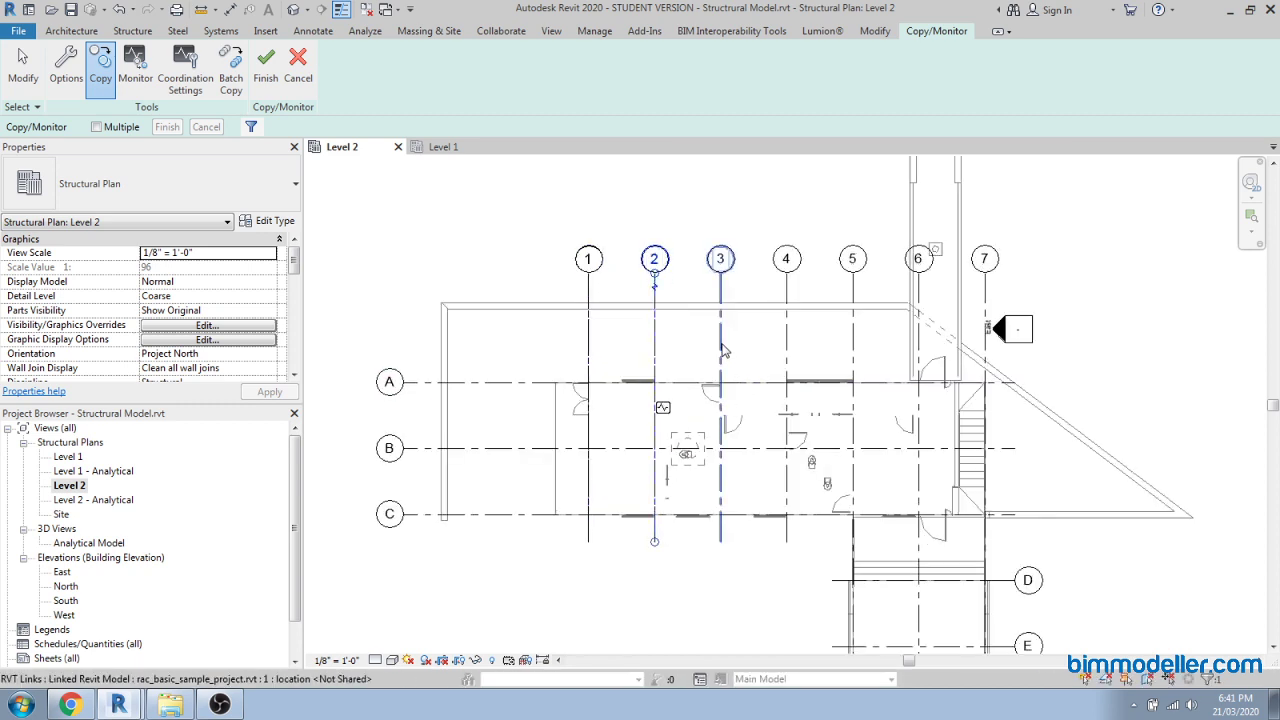
left_click(912, 449)
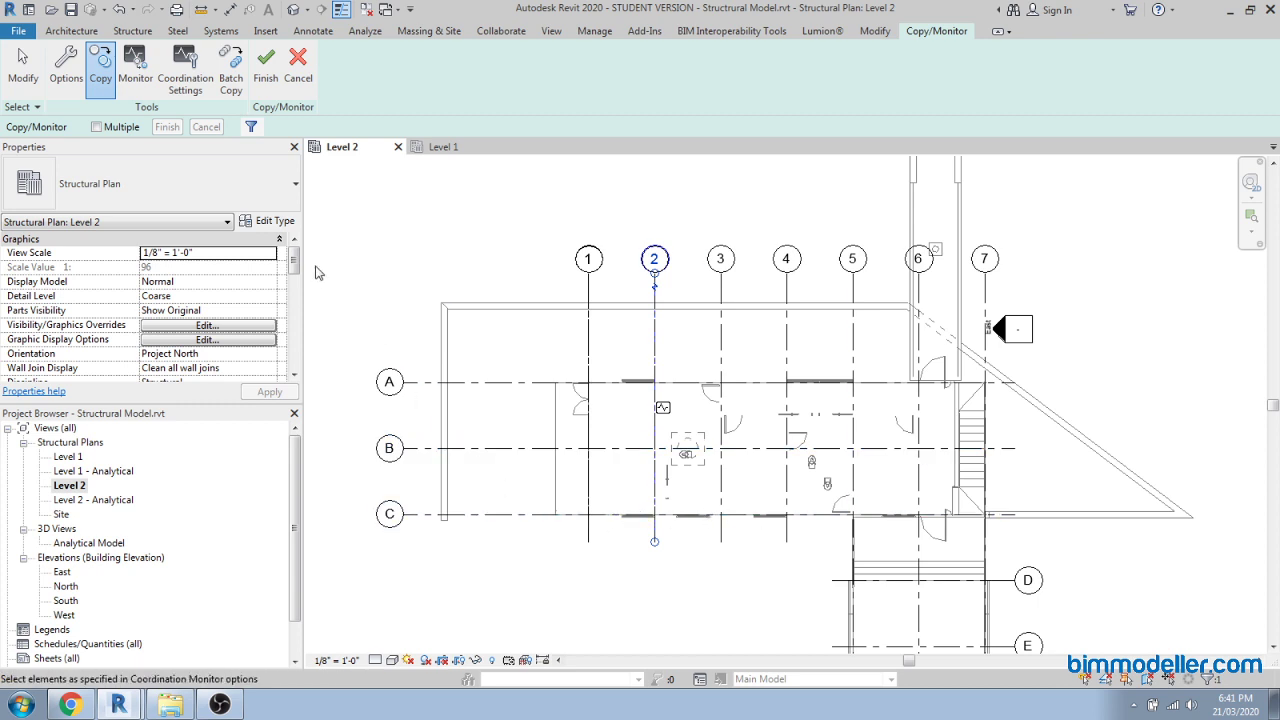
Enable multiple selection for the Copy tool and window-select the whole linked building, including all its grids, in the Level 2 plan.
left_click(115, 130)
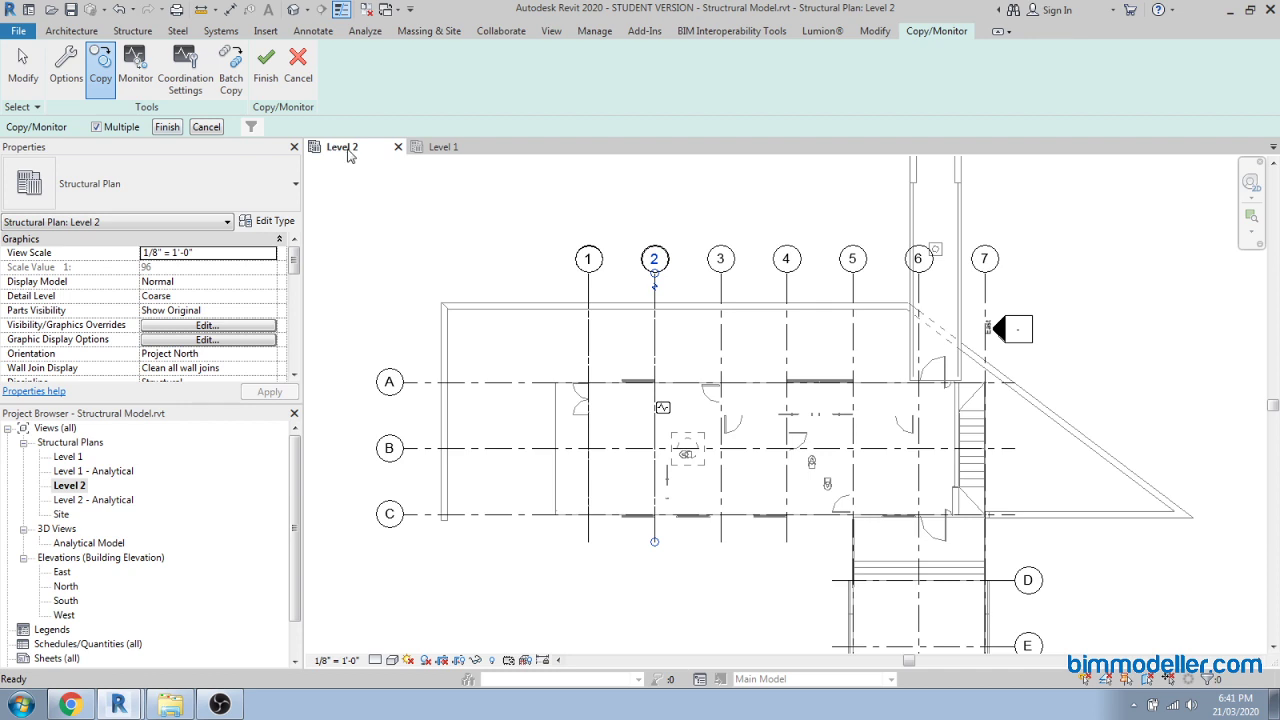
scroll(375, 163, "down", 2)
scroll(871, 571, "down", 2)
left_click_drag(874, 574, 390, 207)
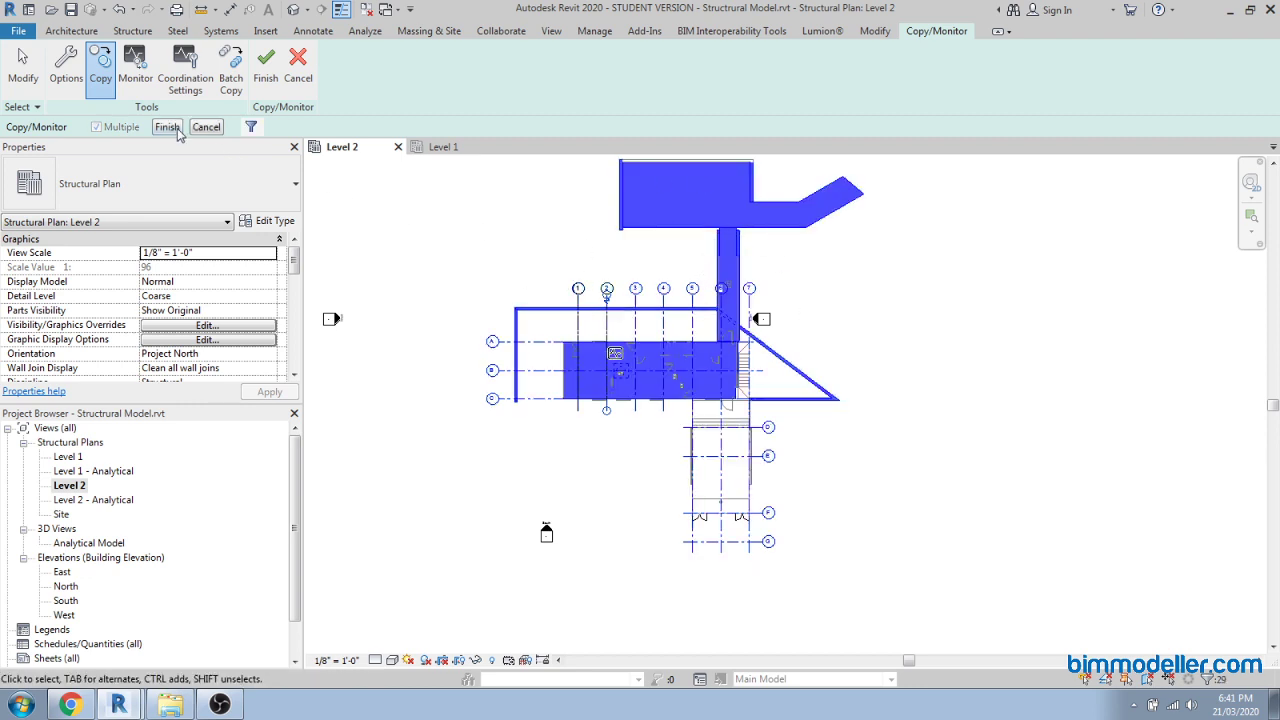
Filter the selection to the Grids category only and finish the multiple copy to bring the linked grids into the project.
left_click(252, 128)
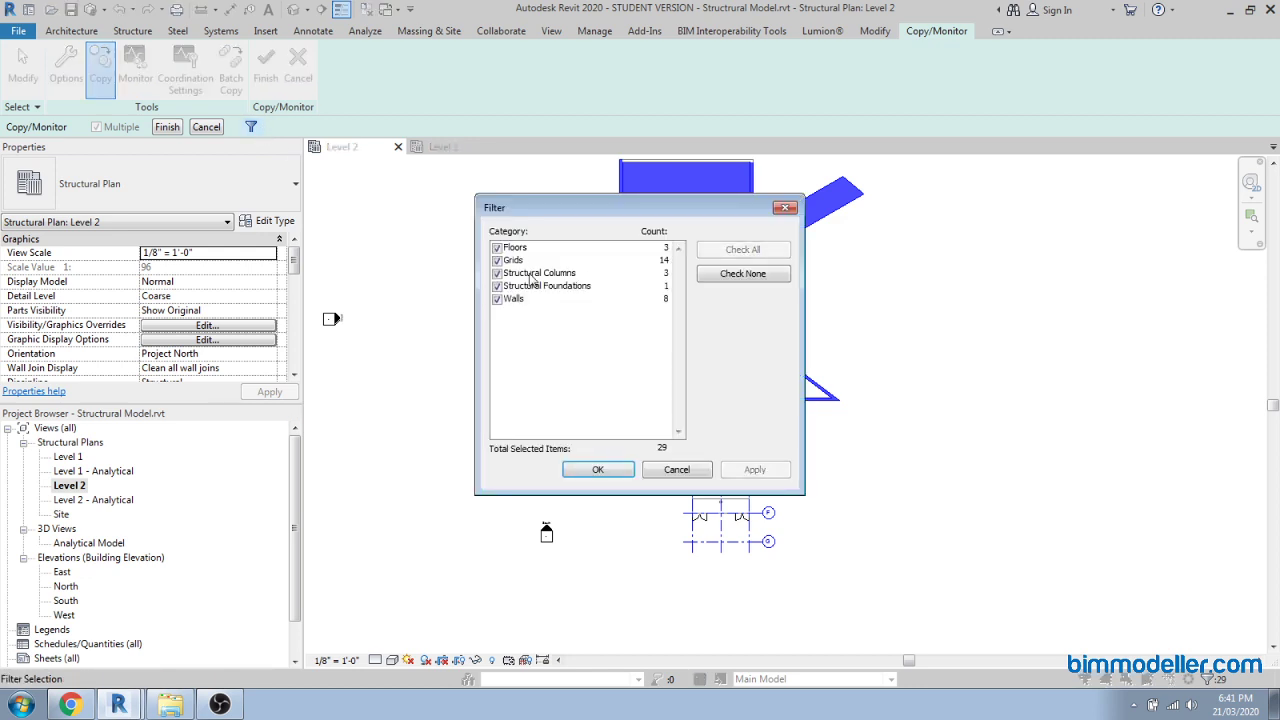
left_click(742, 273)
left_click(497, 260)
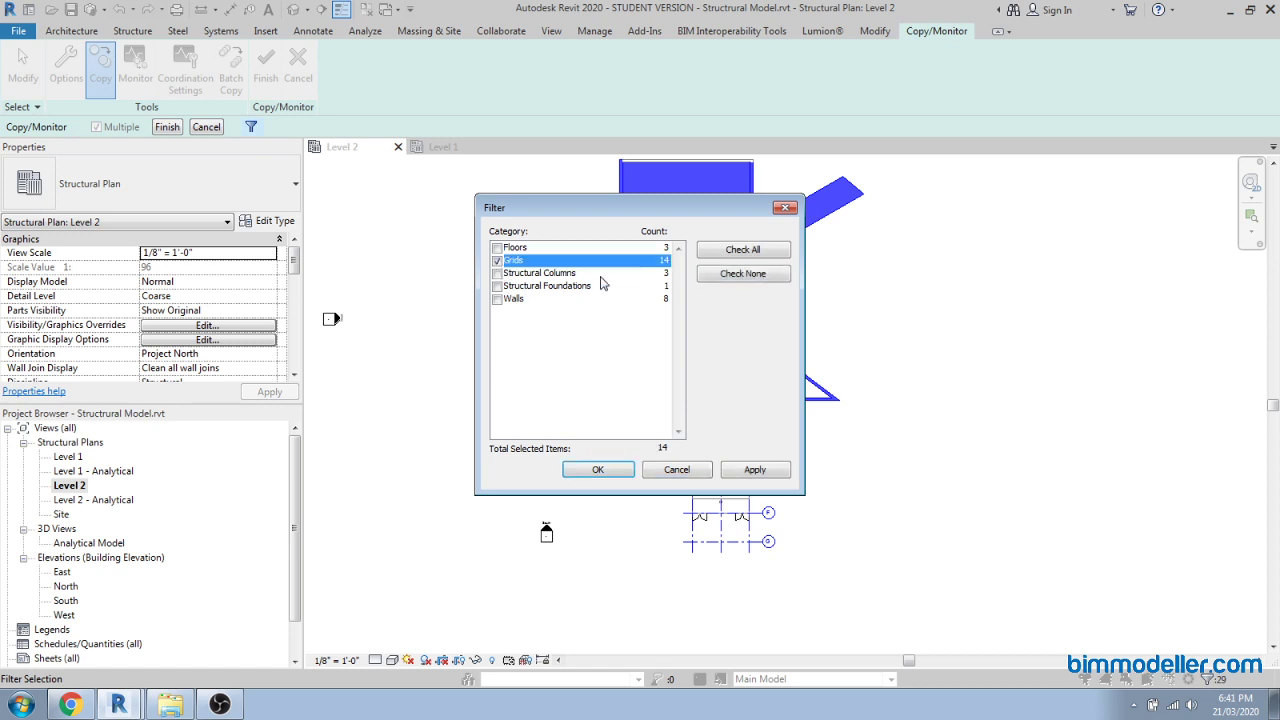
left_click(600, 470)
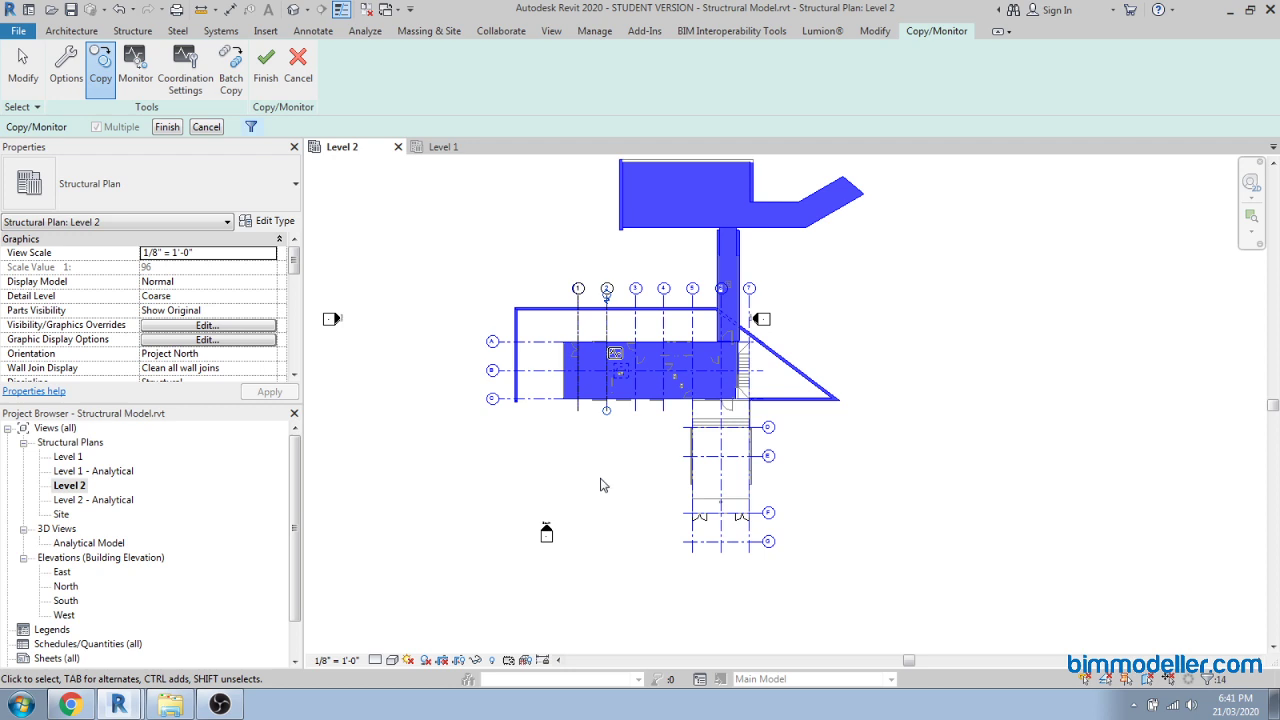
middle_click_drag(594, 460, 634, 483)
scroll(630, 473, "up", 2)
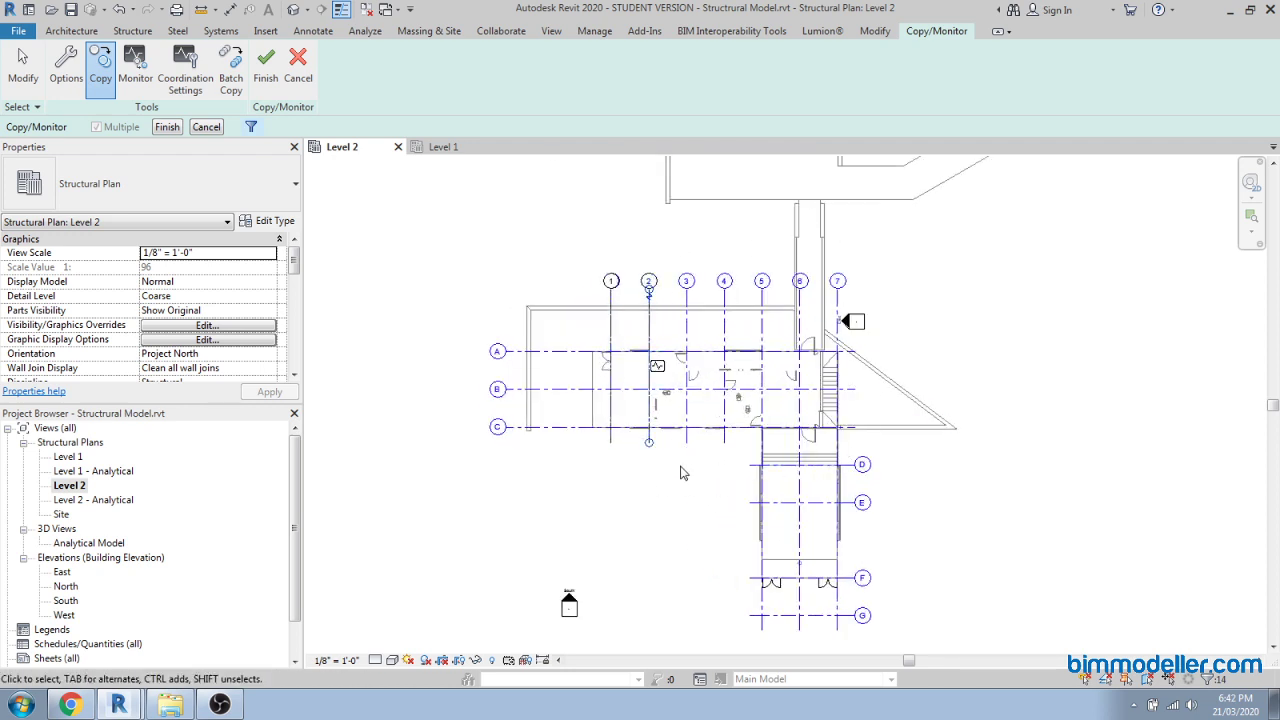
left_click(167, 127)
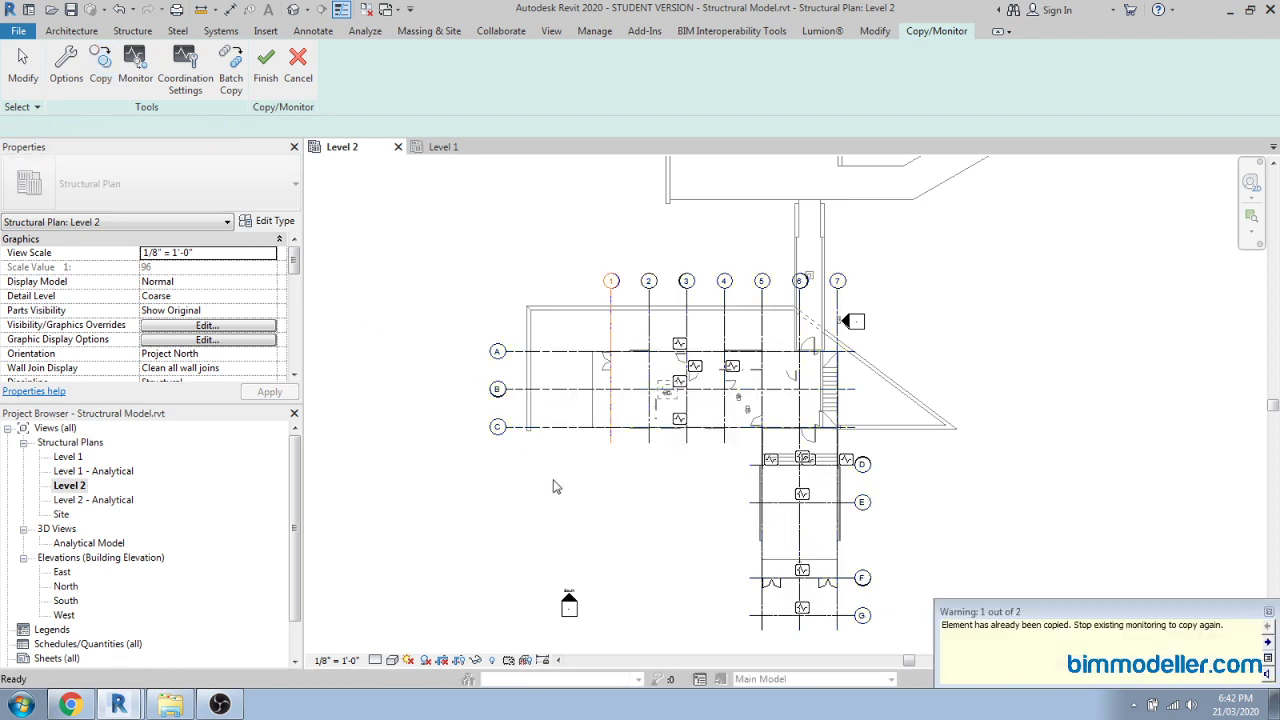
Select copied grid line 5 and stop monitoring it.
middle_click_drag(666, 492, 714, 557)
scroll(719, 512, "up", 2)
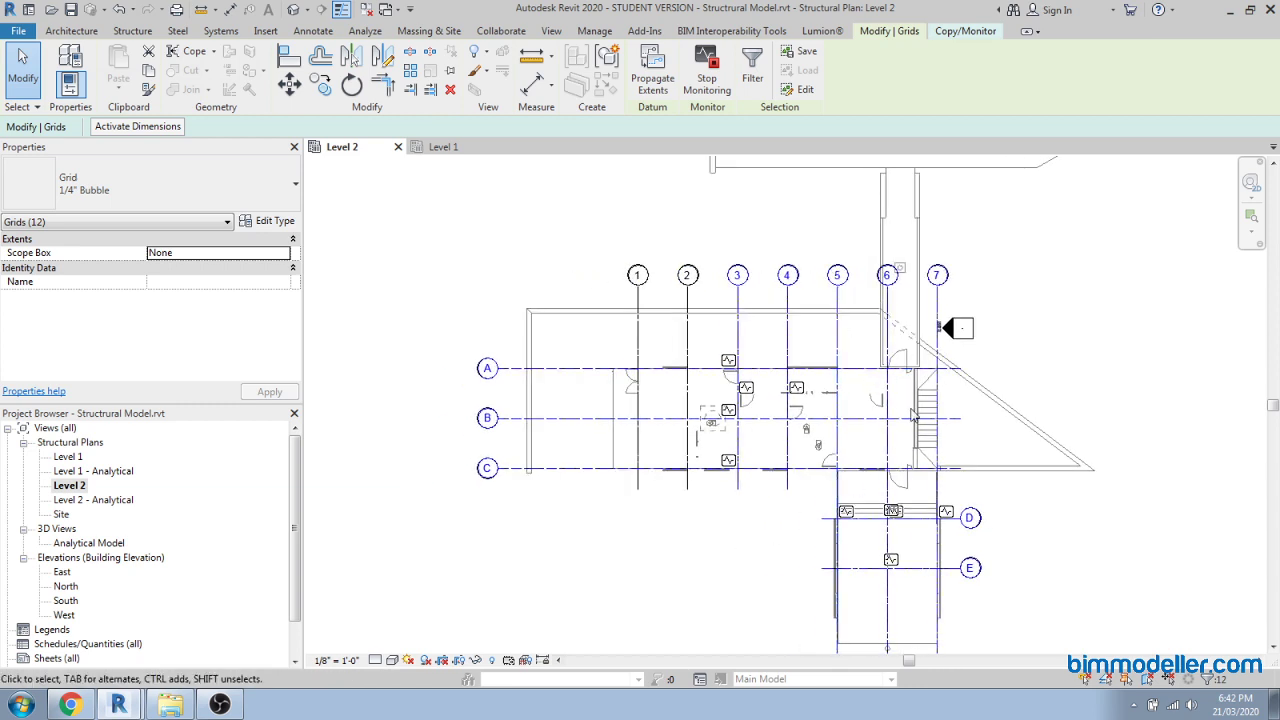
left_click(878, 355)
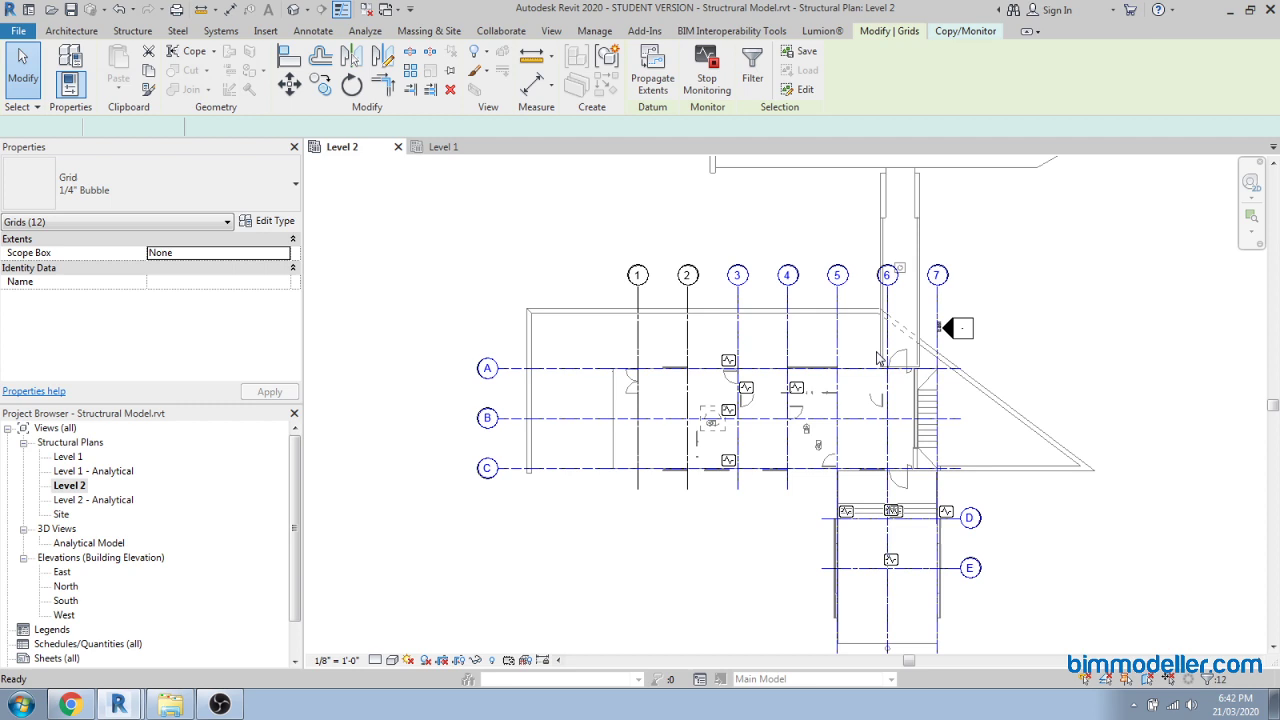
left_click(838, 308)
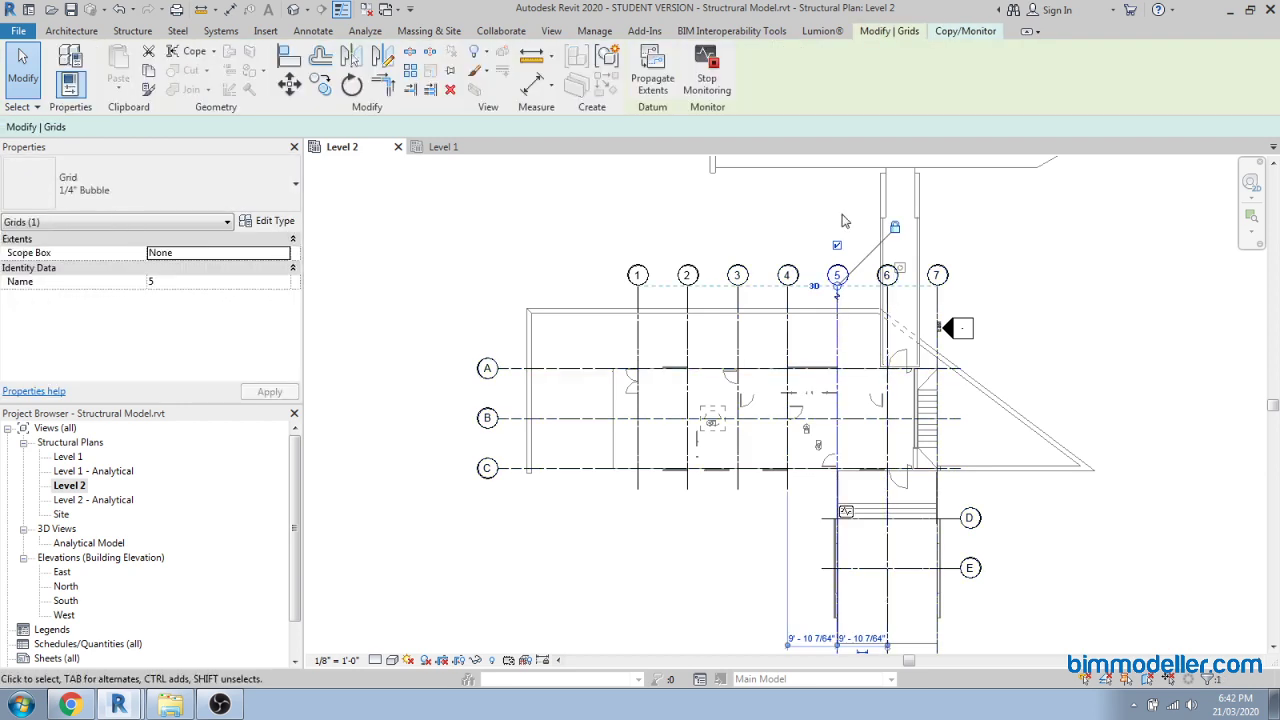
left_click(708, 85)
scroll(712, 228, "down", 2)
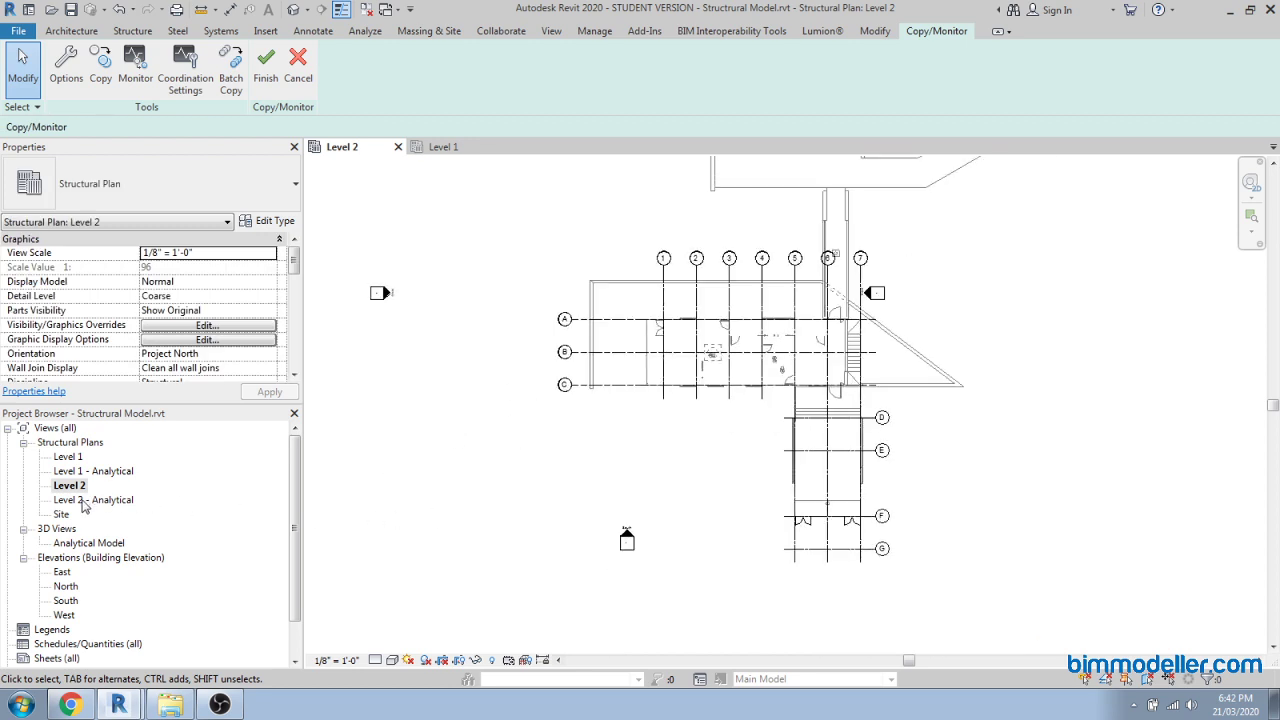
Open the North building elevation and select the project's Level 1 line.
double_click(65, 586)
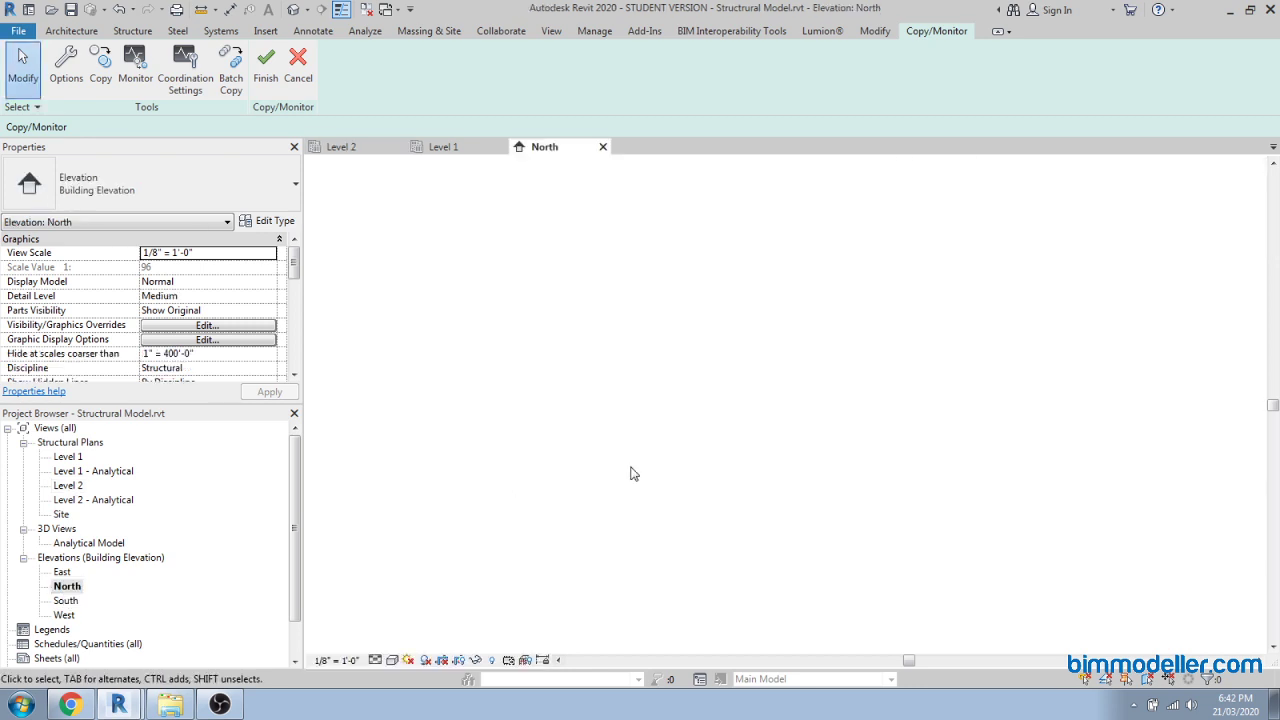
middle_click_drag(849, 517, 908, 531)
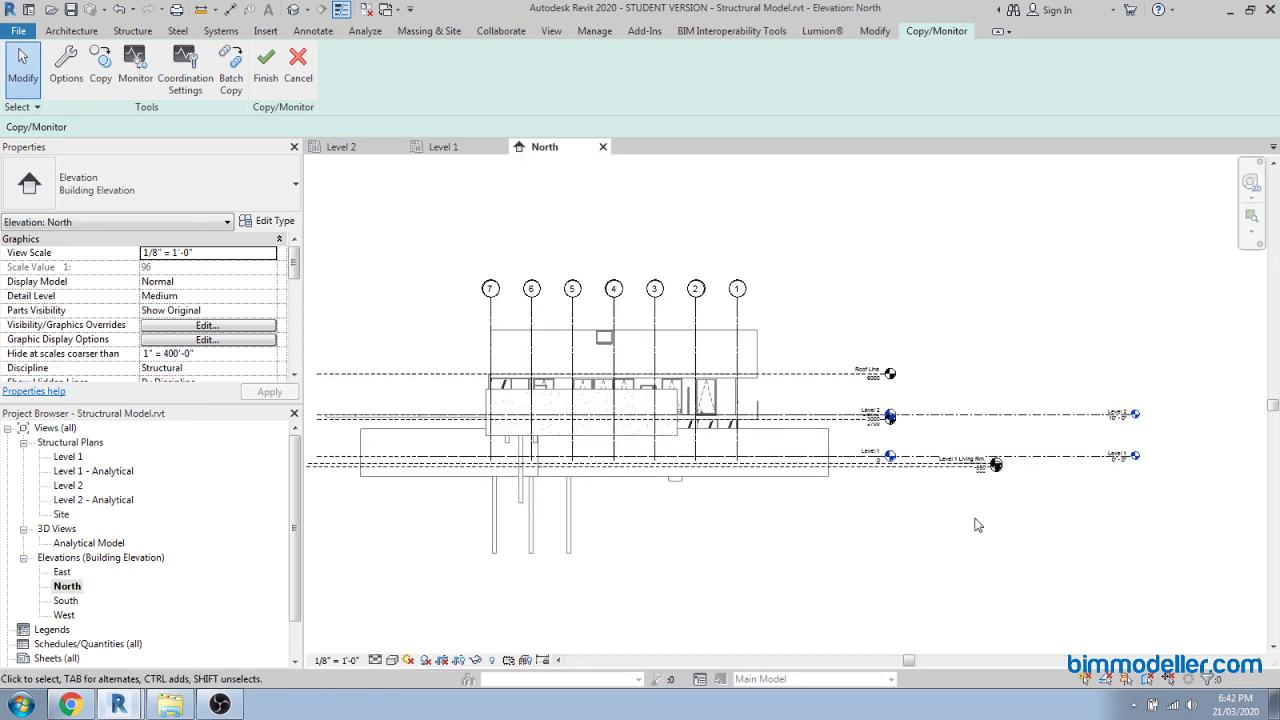
left_click(1092, 461)
scroll(1065, 485, "up", 2)
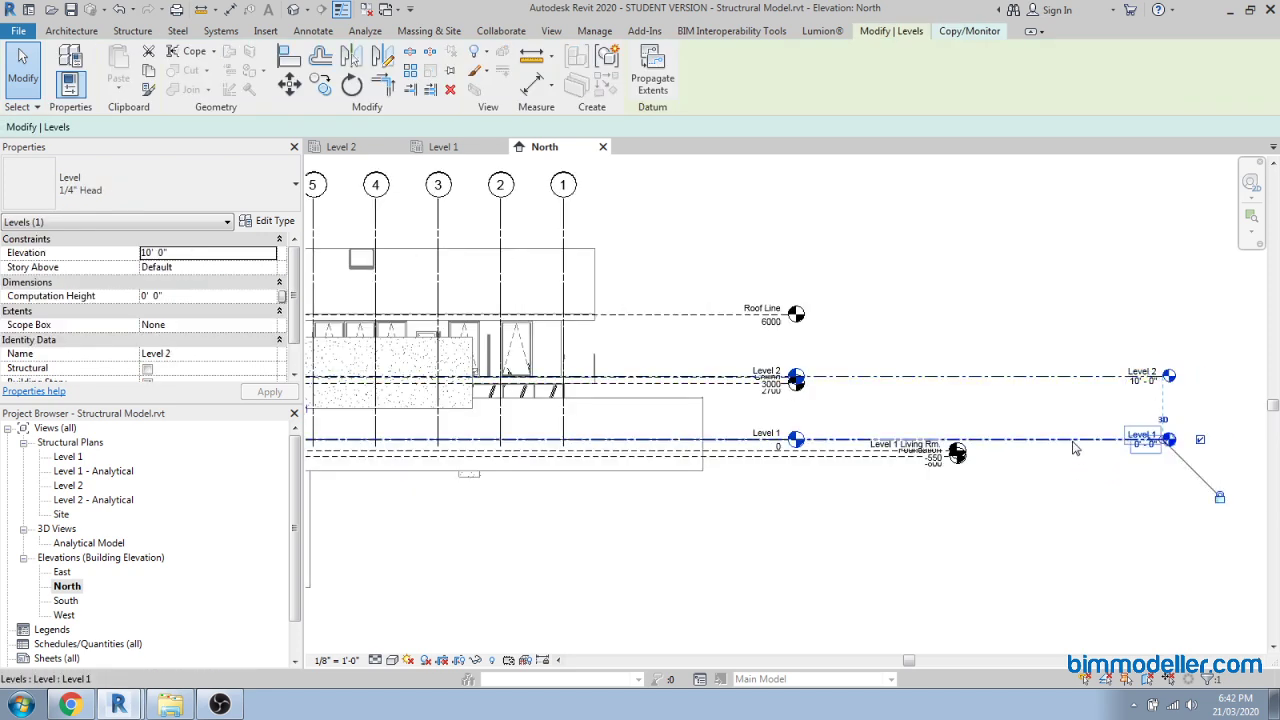
scroll(1045, 540, "down", 4)
left_click_drag(1103, 551, 512, 270)
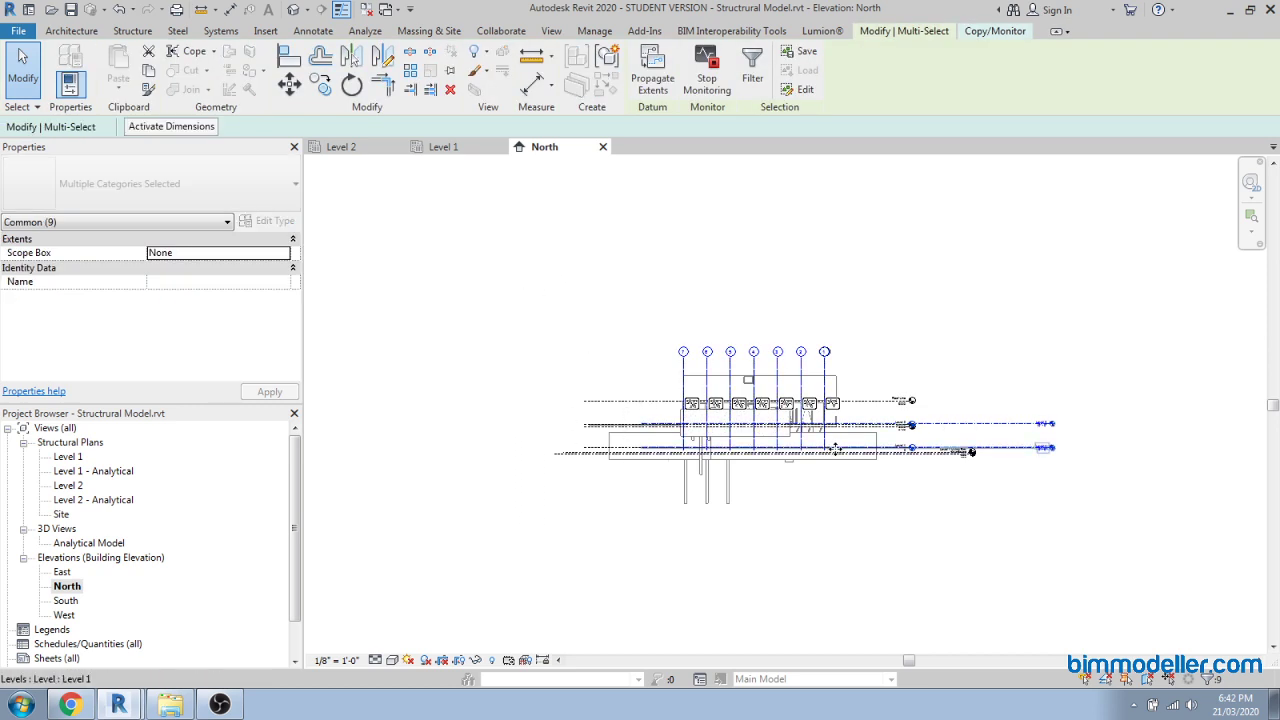
left_click(752, 75)
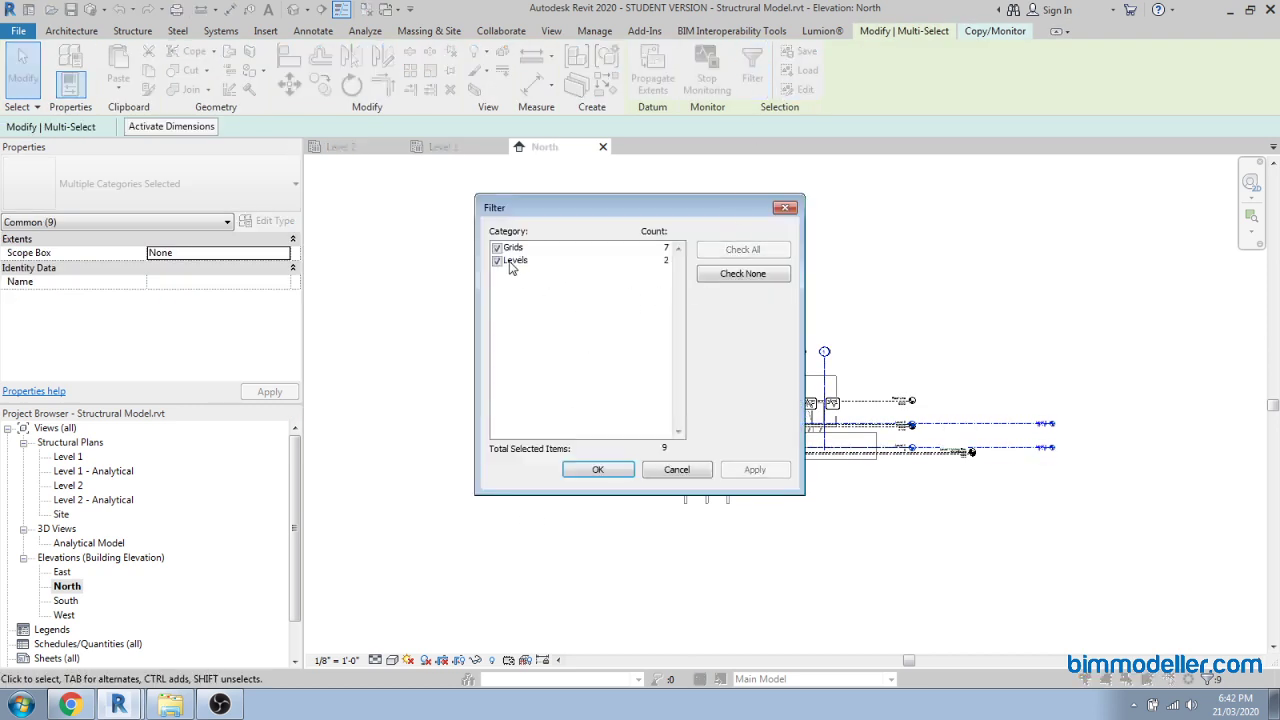
key("Escape")
key("Escape")
Set the North elevation's view scale to 1/2" = 1'-0".
scroll(862, 438, "up", 3)
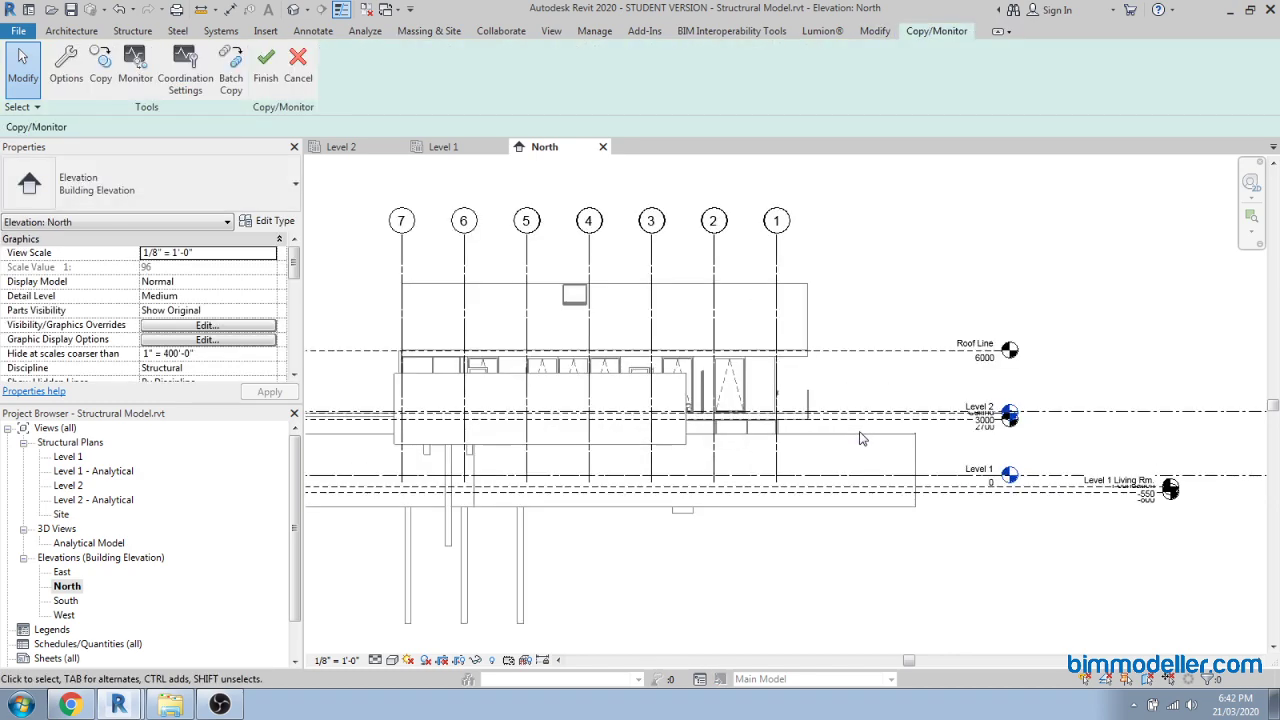
scroll(862, 438, "up", 4)
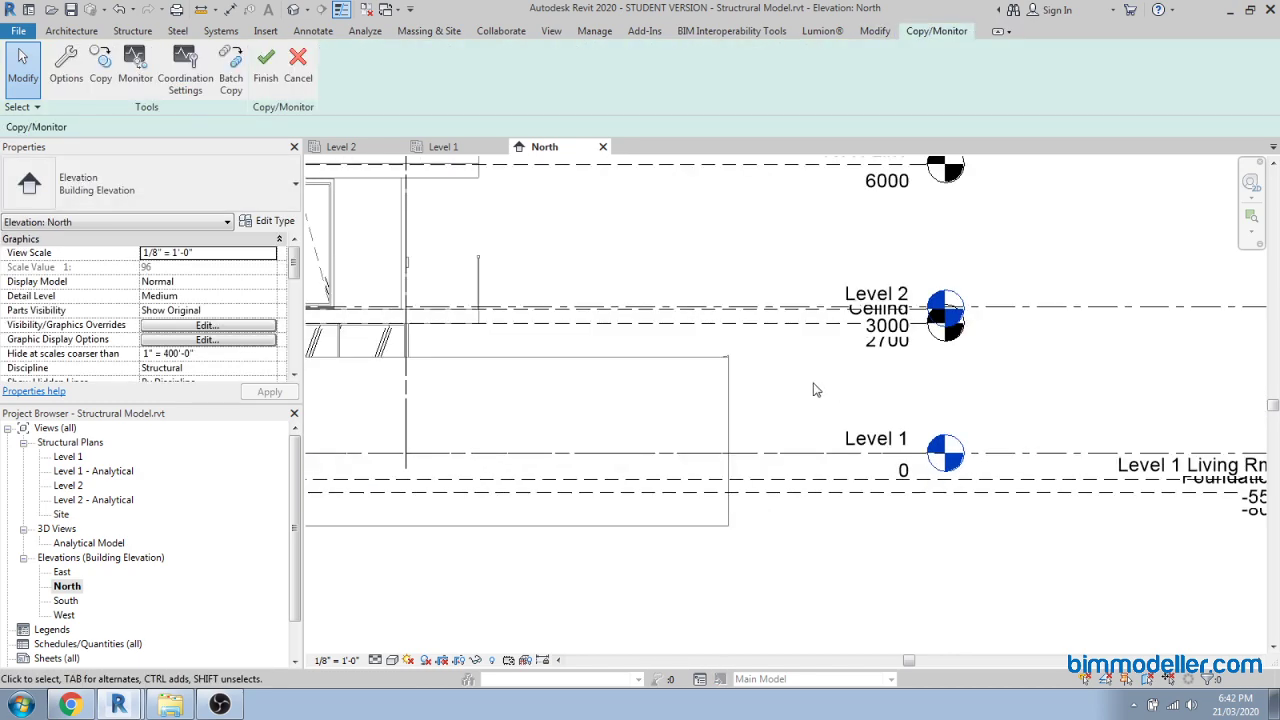
scroll(830, 392, "down", 2)
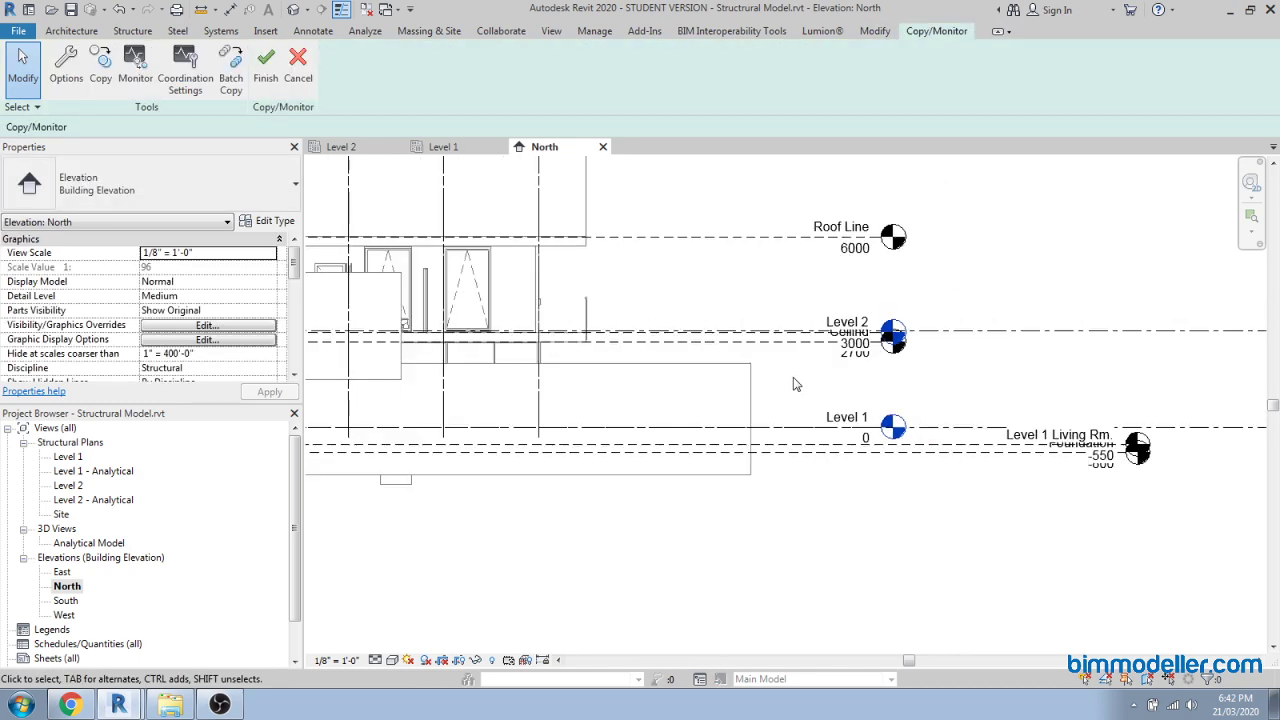
left_click(345, 660)
left_click(357, 272)
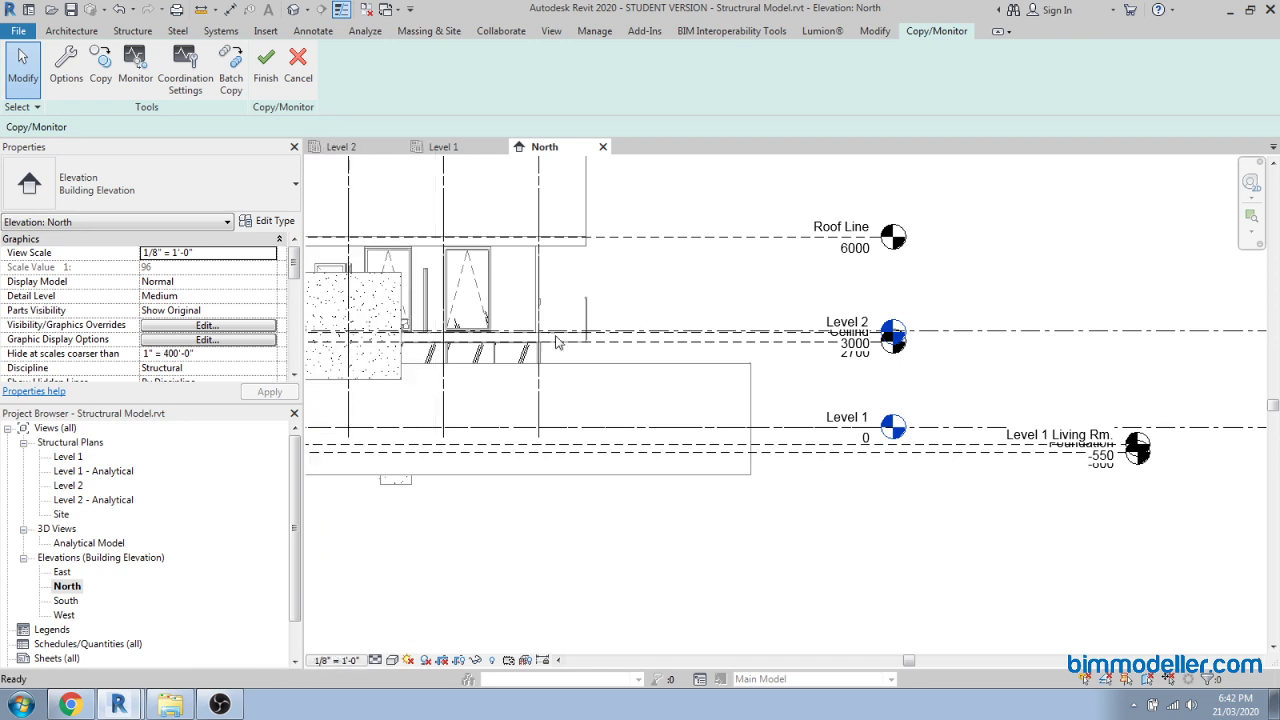
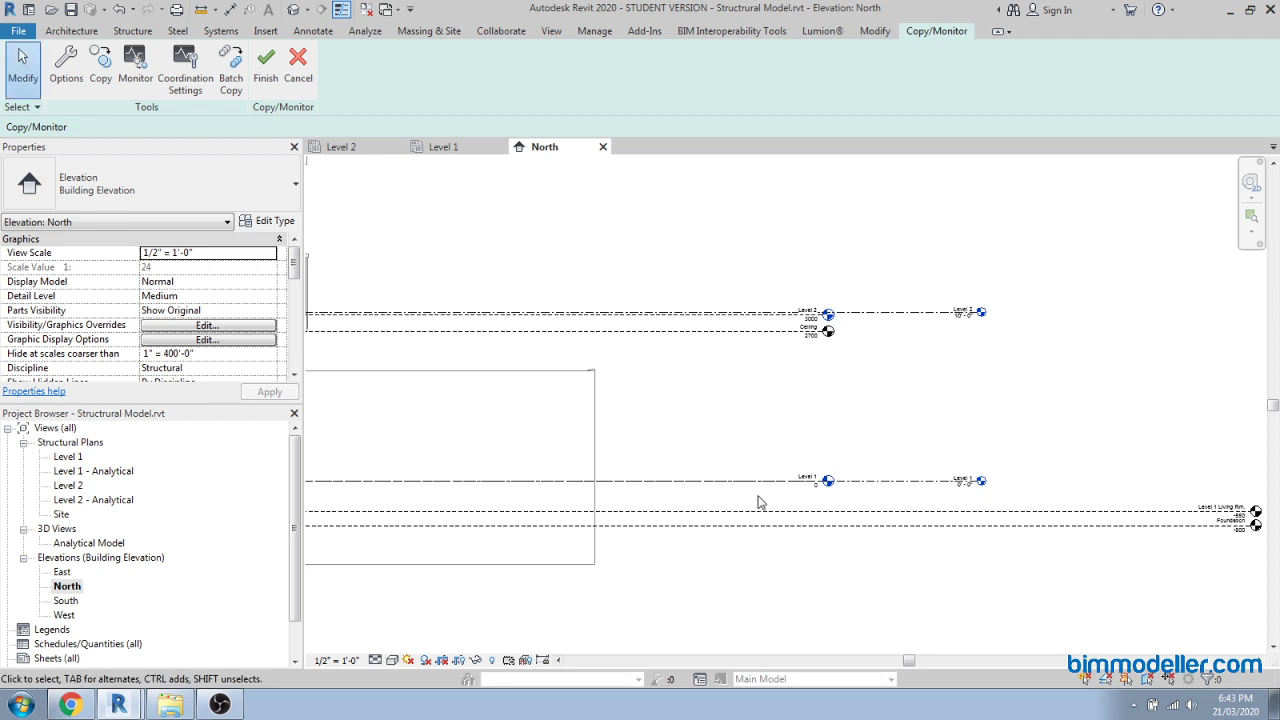
Use the Monitor tool to pair the project's Level 1 with Level 1 of the linked model.
scroll(760, 500, "up", 2)
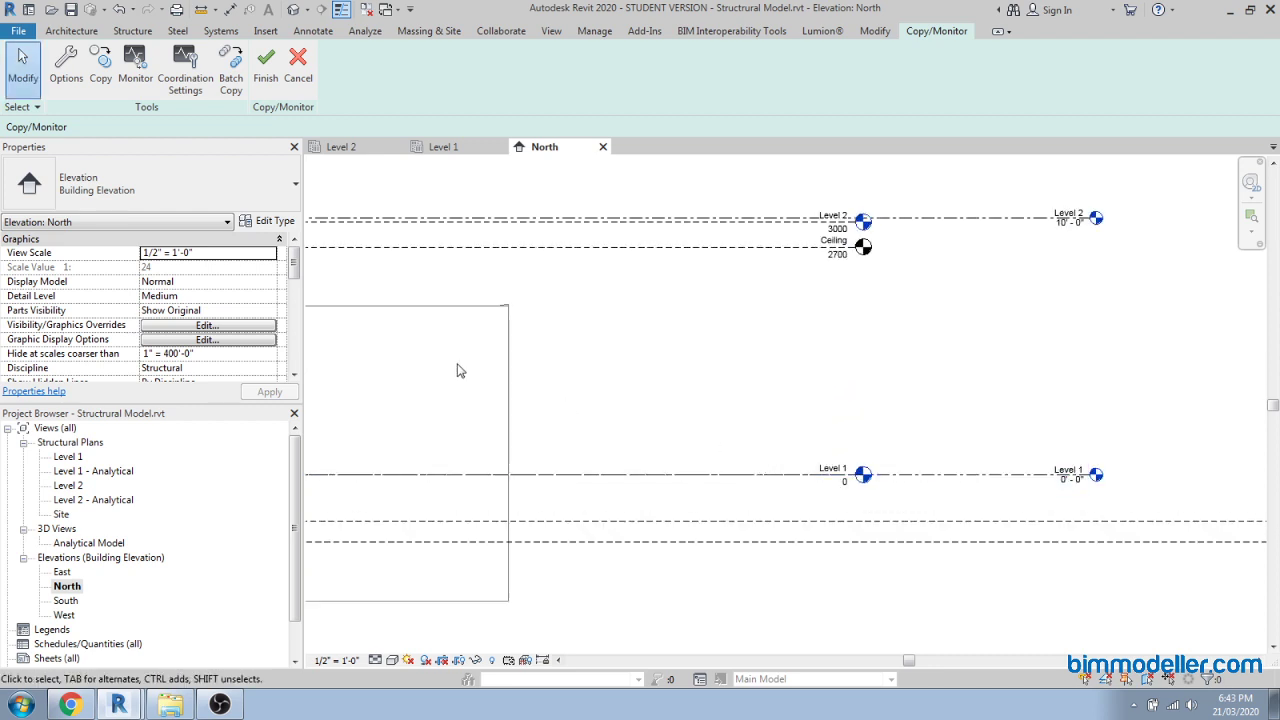
left_click(134, 76)
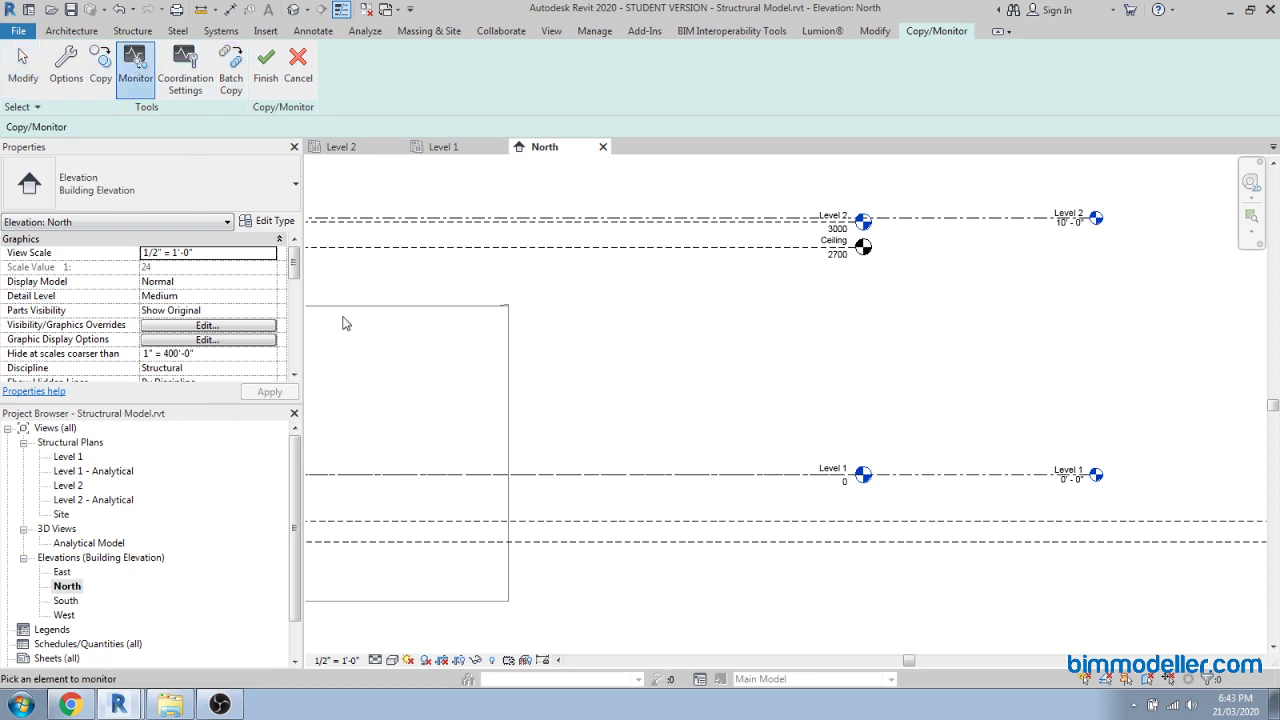
left_click(741, 477)
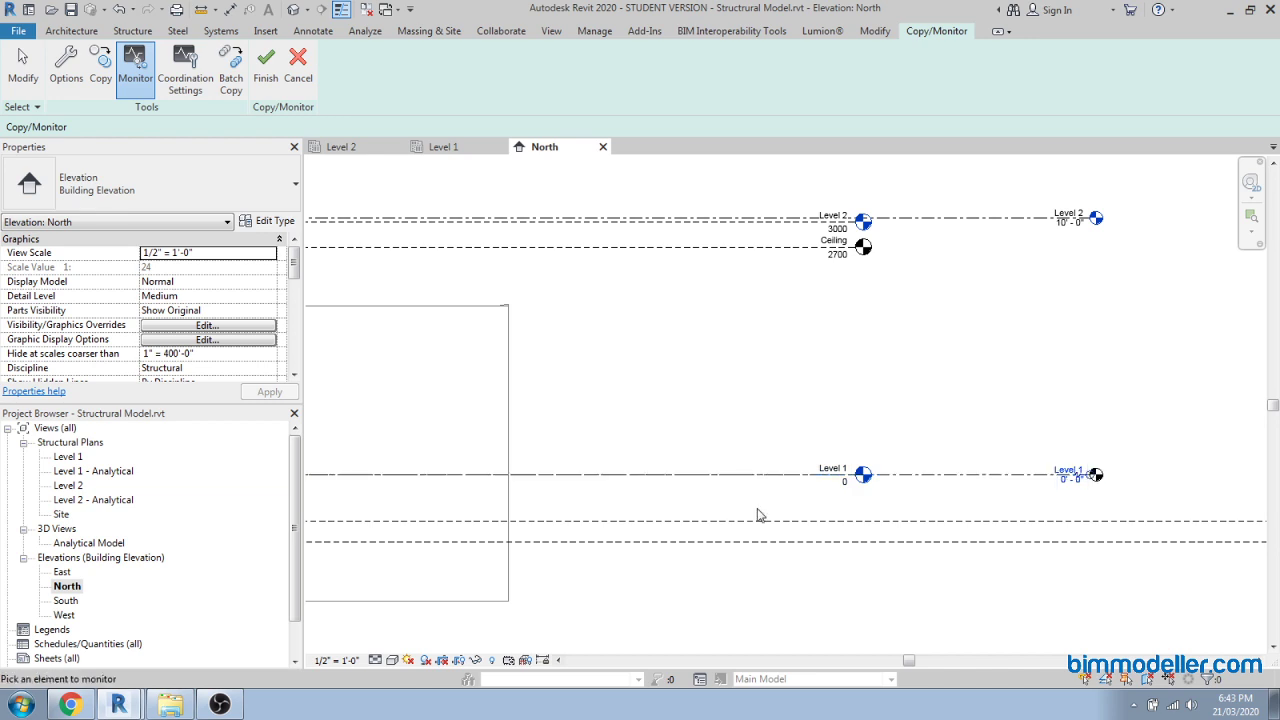
scroll(930, 505, "down", 3)
scroll(420, 487, "up", 1)
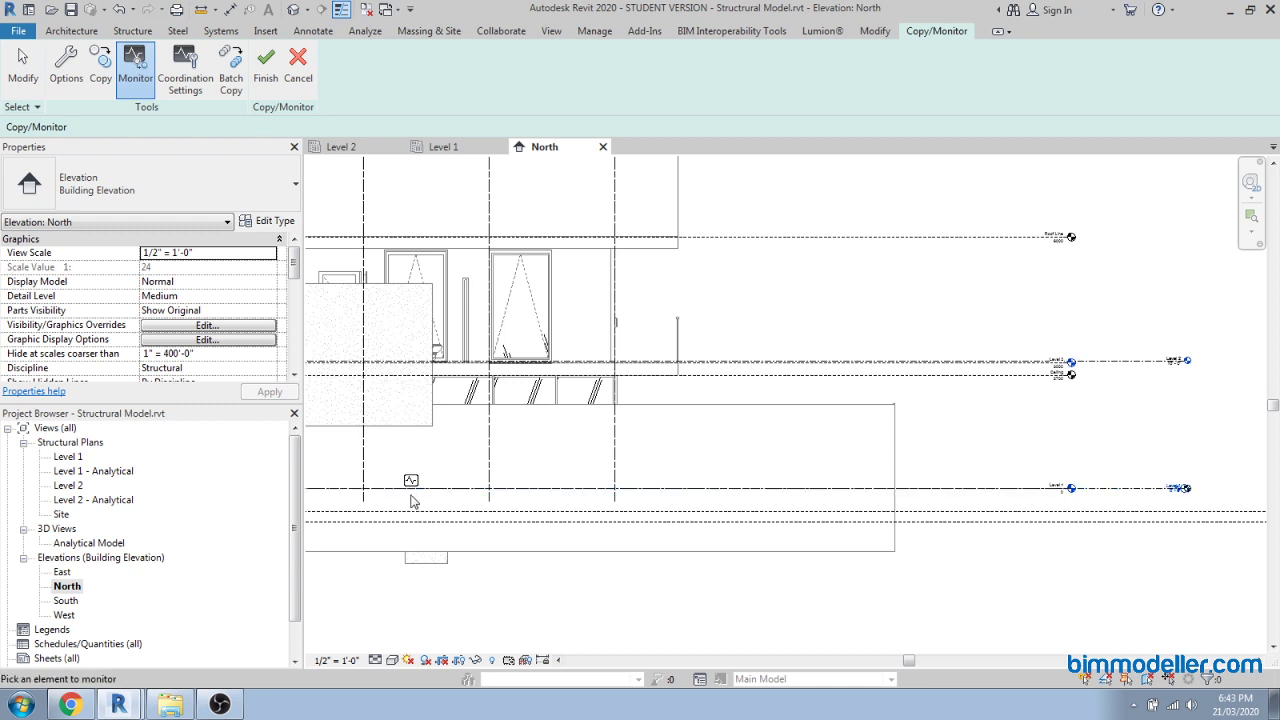
scroll(482, 445, "down", 1)
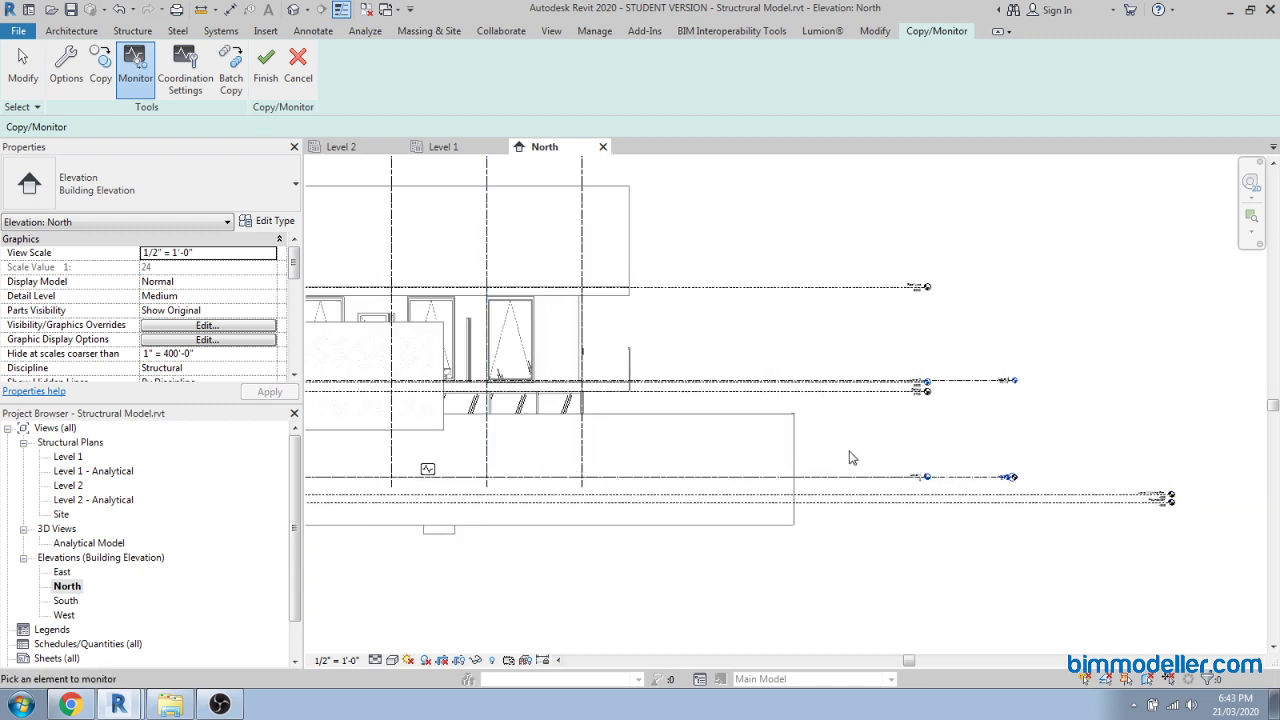
Try to align the project's Level 2 and the linked model's Level 2 with the Align tool.
scroll(866, 452, "up", 1)
scroll(865, 452, "up", 1)
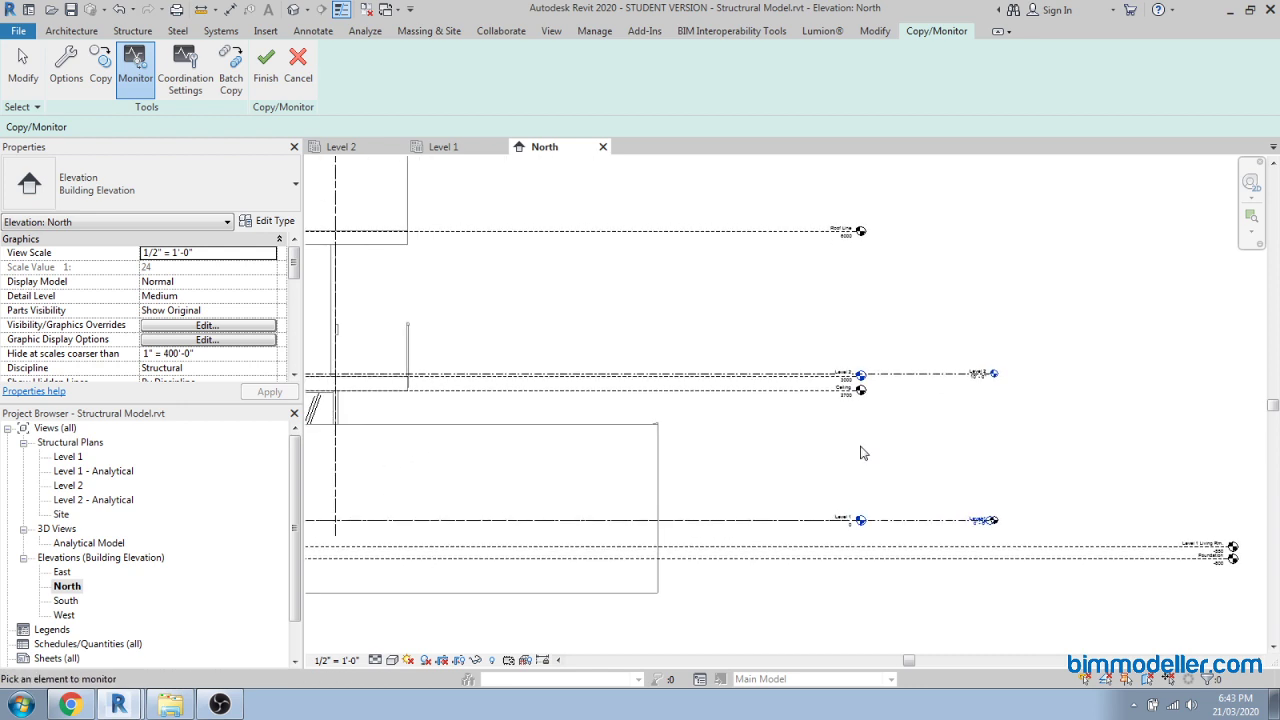
scroll(877, 441, "up", 1)
scroll(828, 406, "up", 2)
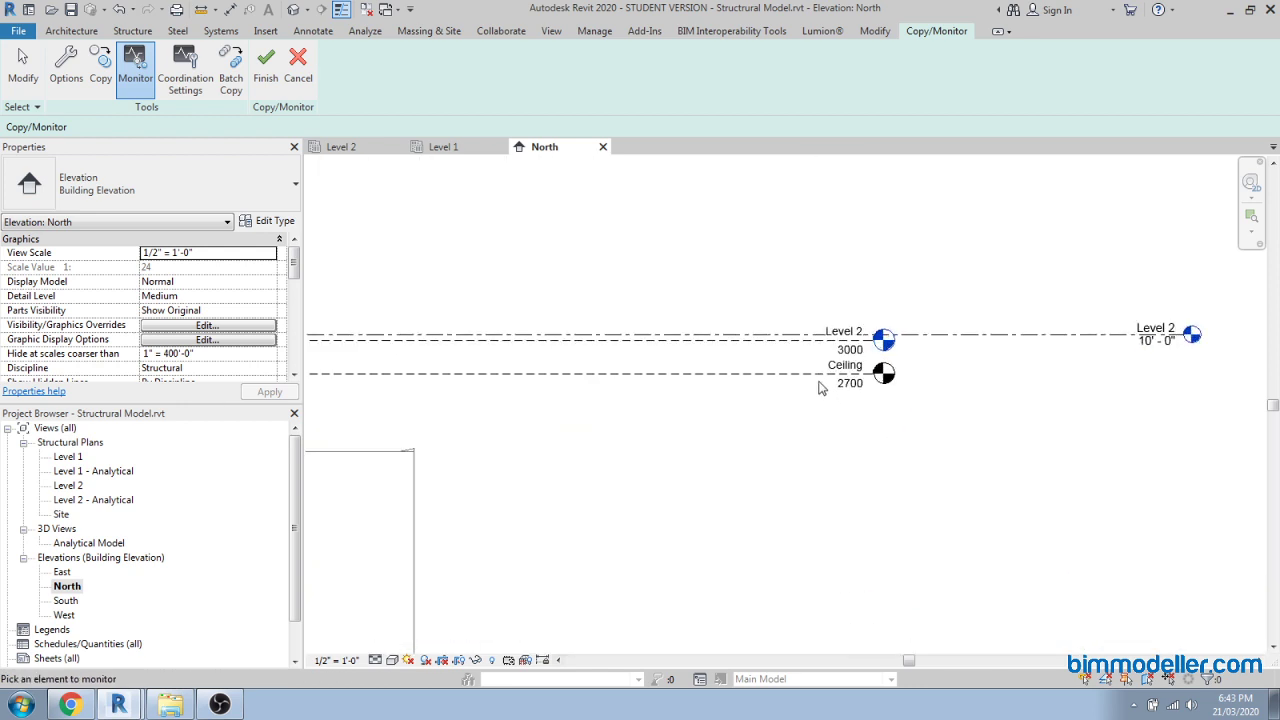
scroll(1183, 349, "up", 1)
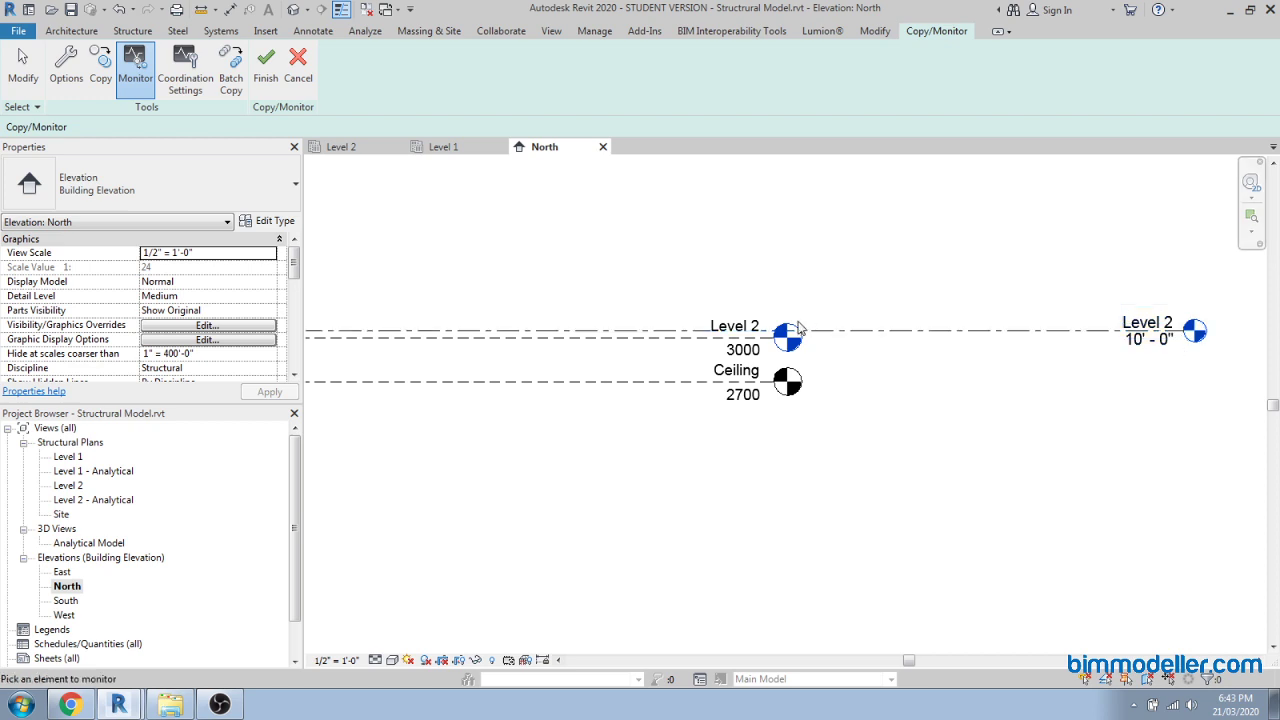
middle_click_drag(654, 351, 777, 396)
key("a")
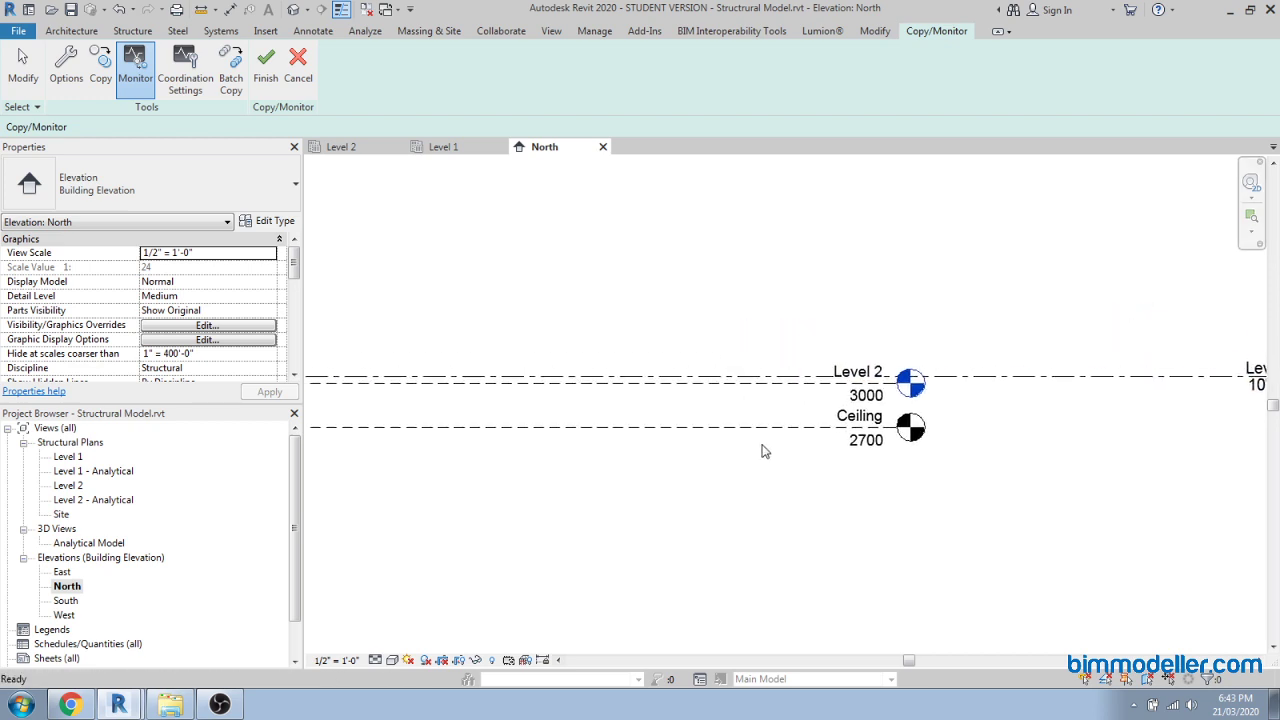
key("l")
left_click(795, 385)
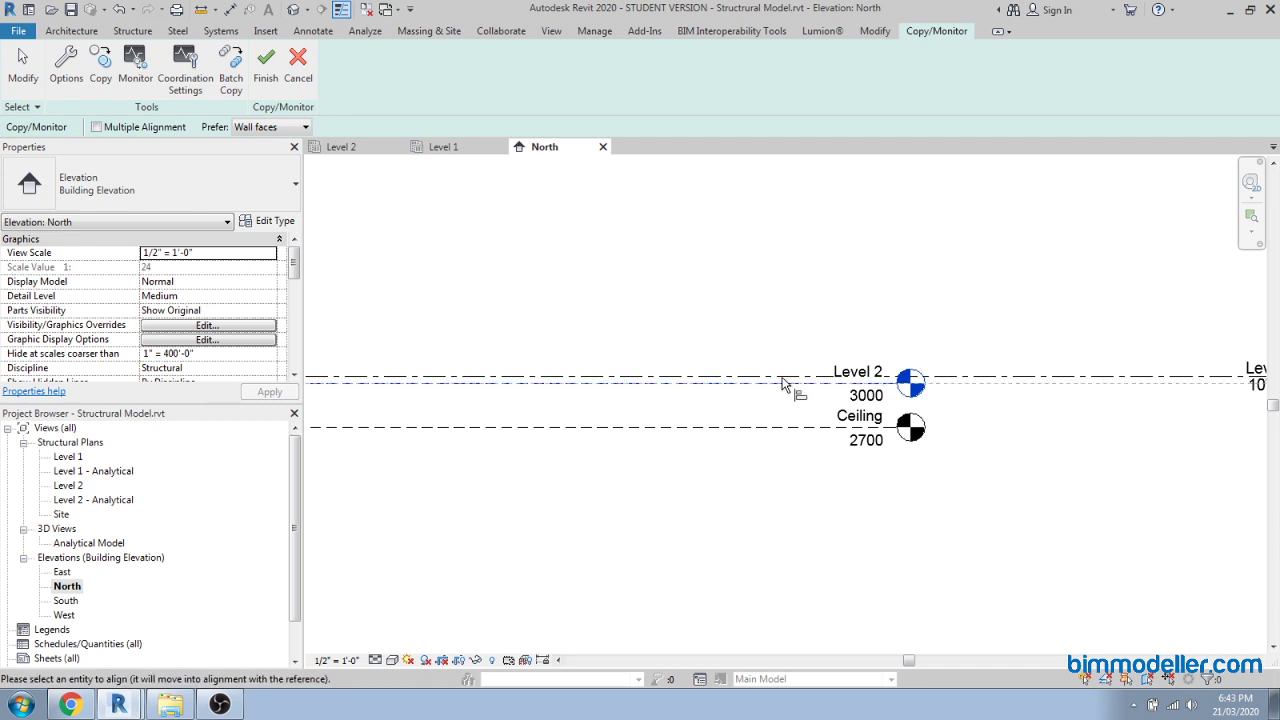
key("Escape")
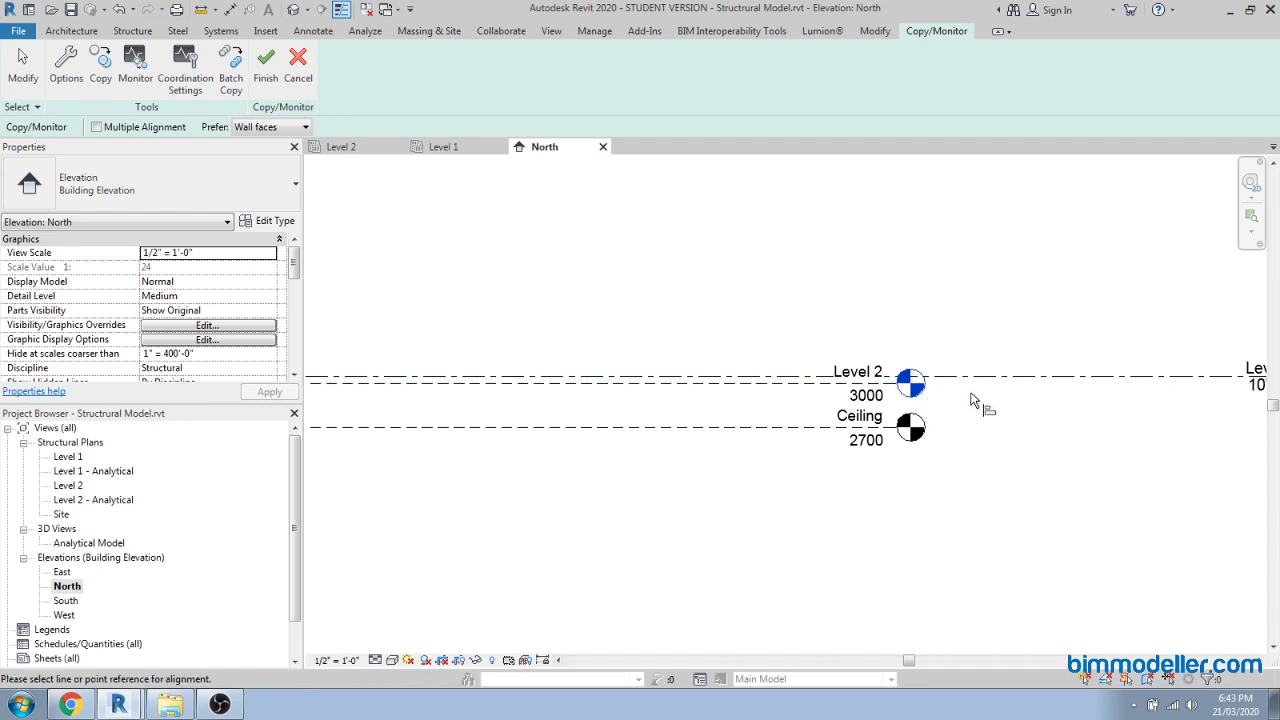
left_click(970, 376)
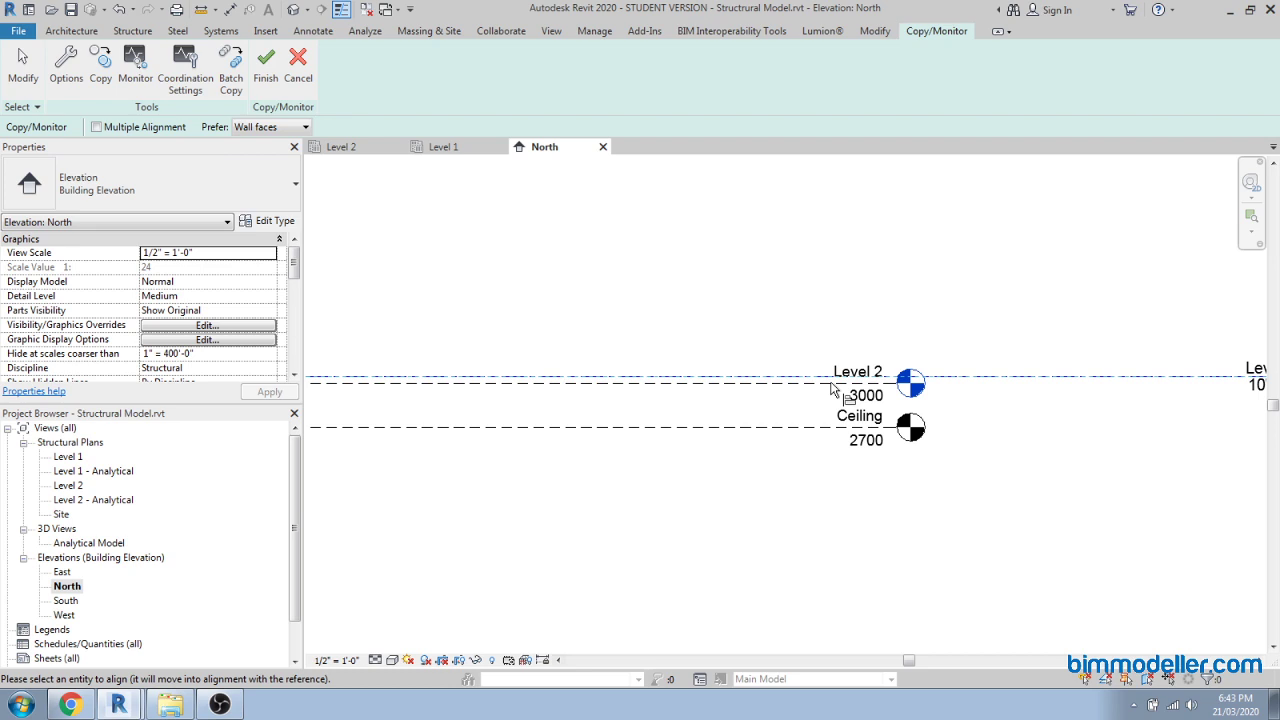
scroll(831, 388, "down", 1)
left_click(880, 381)
key("Escape")
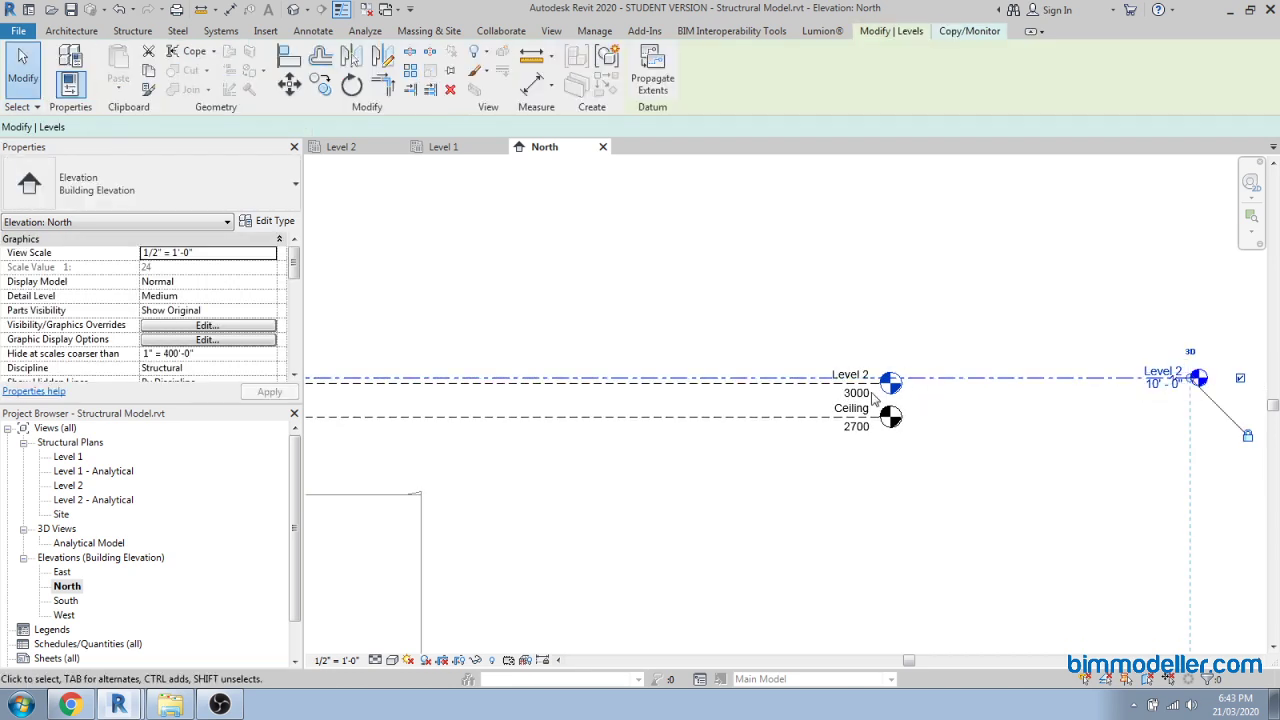
Move the project's Level 2 down onto the linked model's Level 2 line in the North elevation.
left_click(877, 385)
scroll(830, 390, "down", 3)
scroll(830, 390, "up", 2)
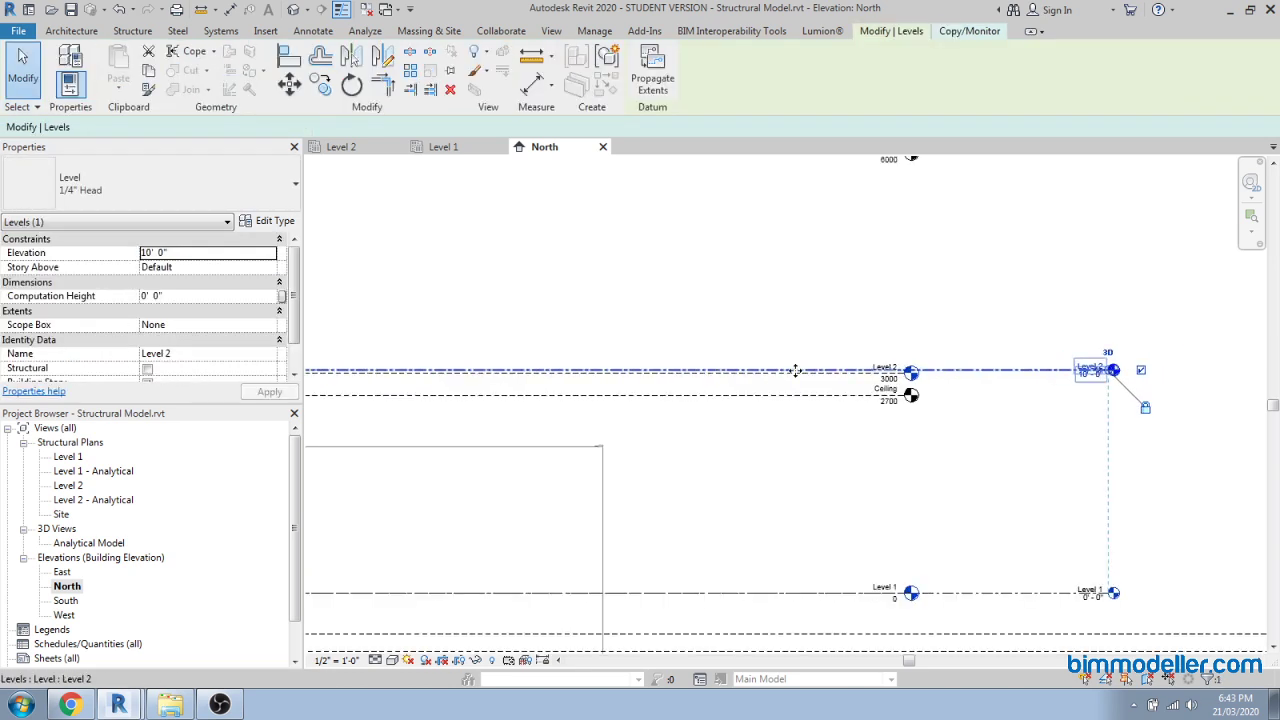
key("m")
key("v")
scroll(850, 380, "up", 2)
left_click(857, 376)
left_click(866, 370)
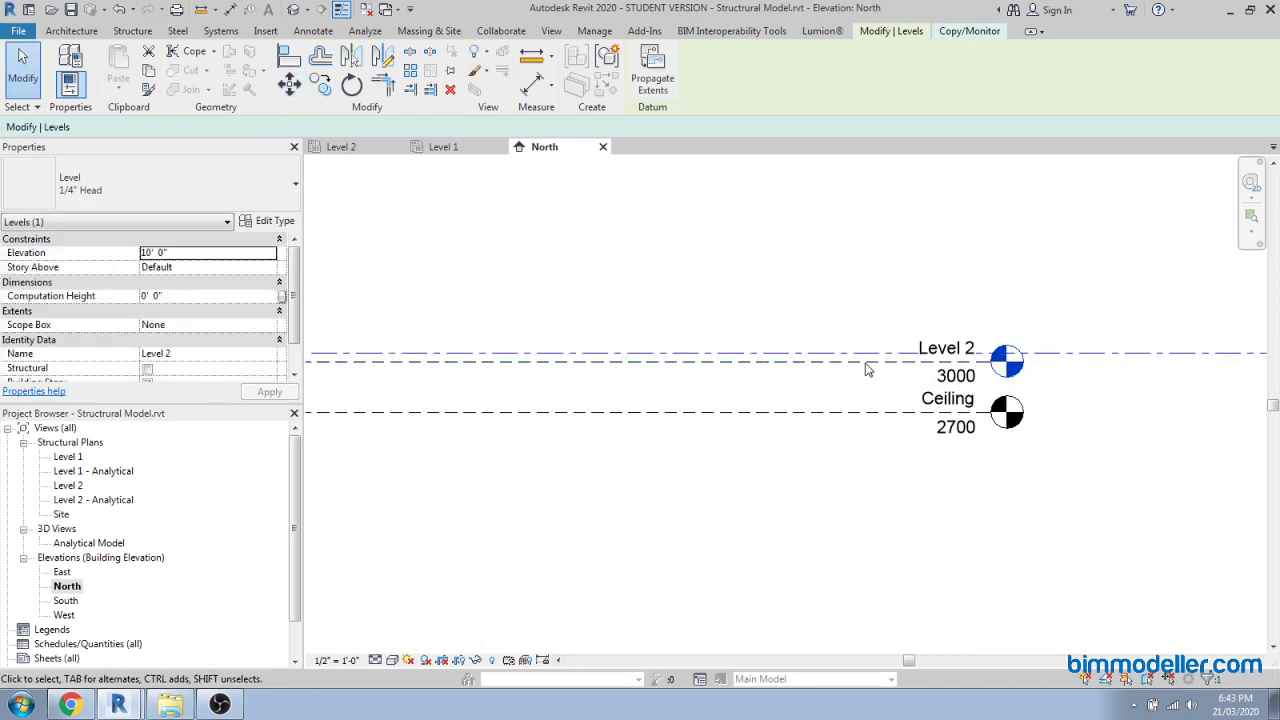
key("m")
key("v")
left_click(872, 364)
left_click(841, 380)
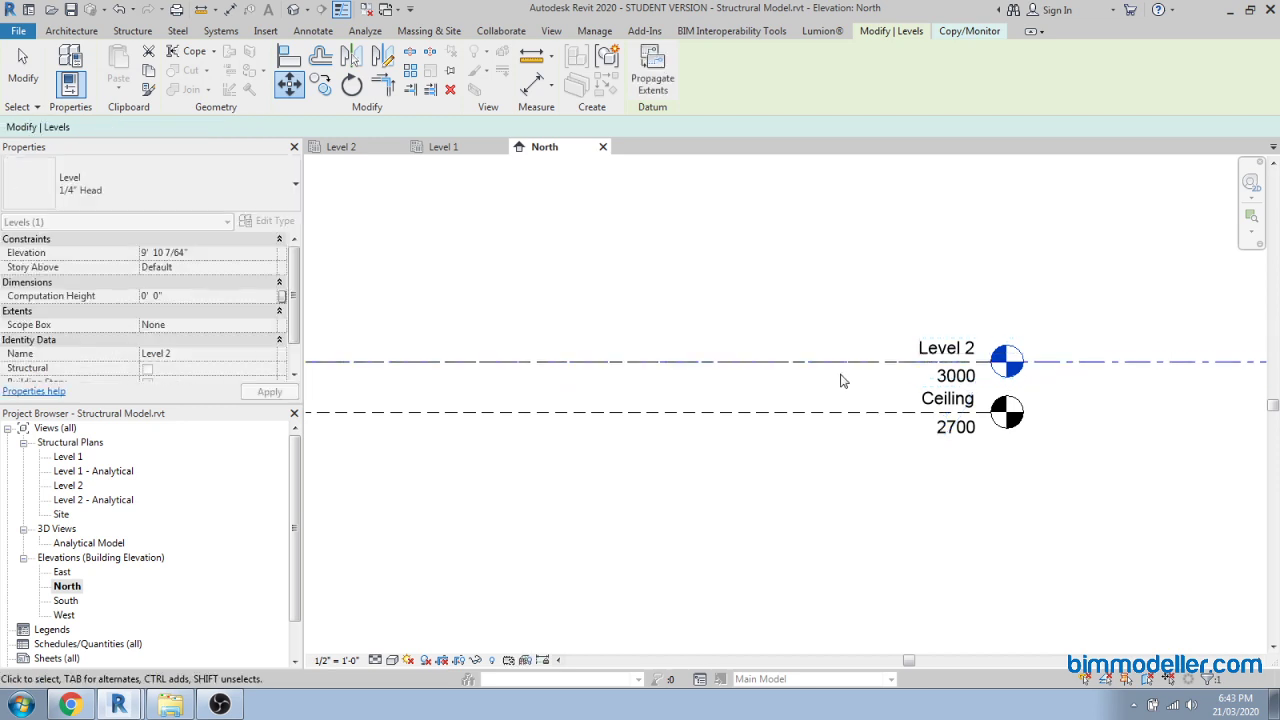
scroll(841, 380, "down", 4)
Use the Monitor tool to pair the project's Level 2 with Level 2 of the linked model.
key("c")
key("m")
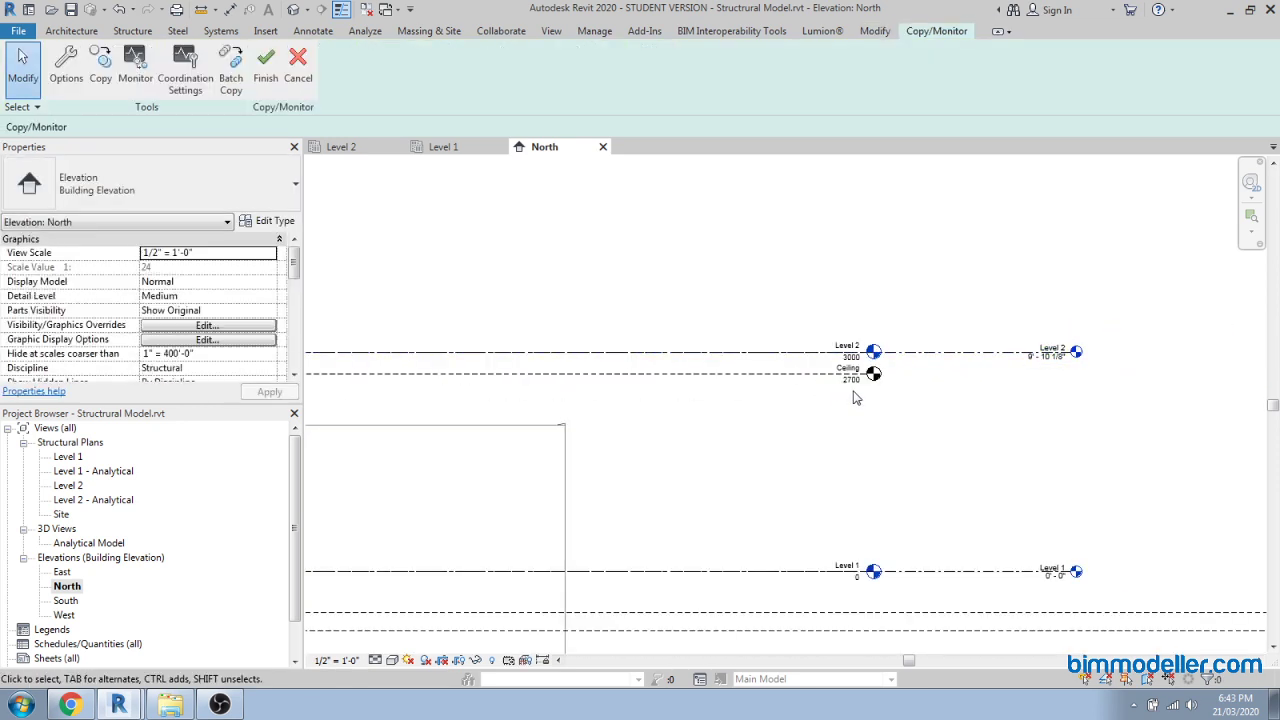
left_click(135, 75)
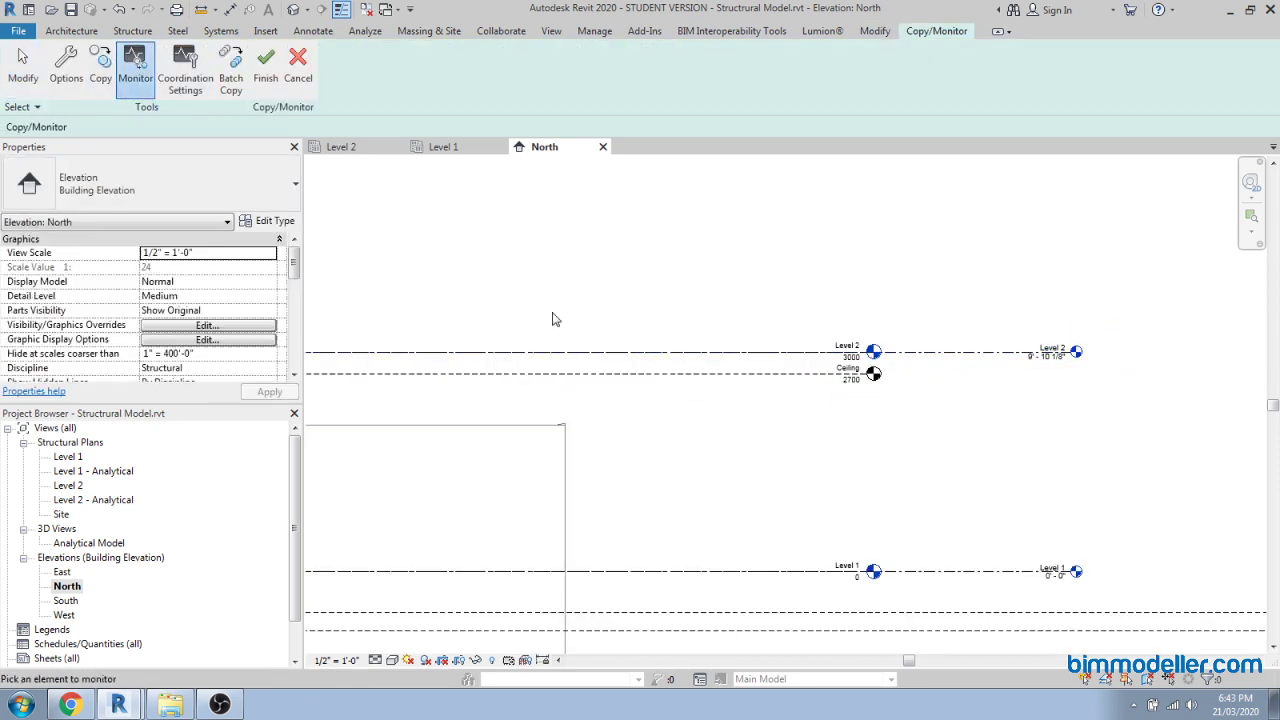
scroll(787, 358, "up", 3)
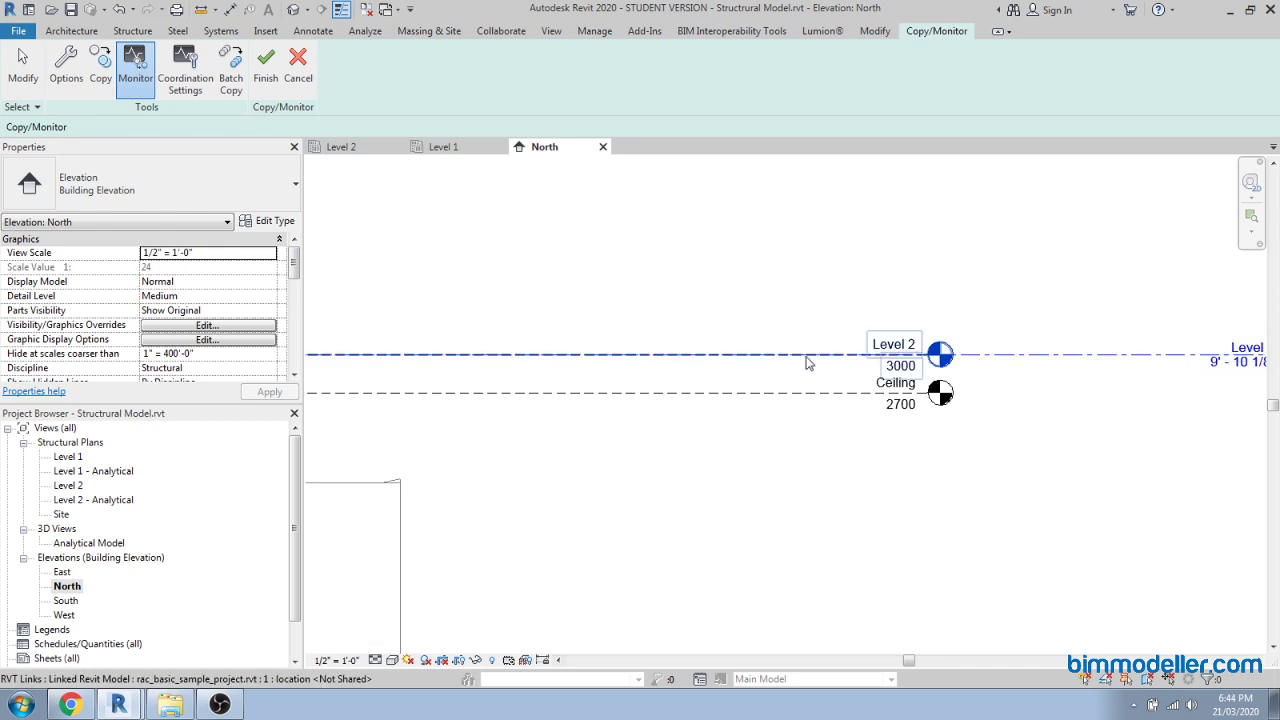
scroll(886, 378, "down", 4)
scroll(886, 378, "down", 2)
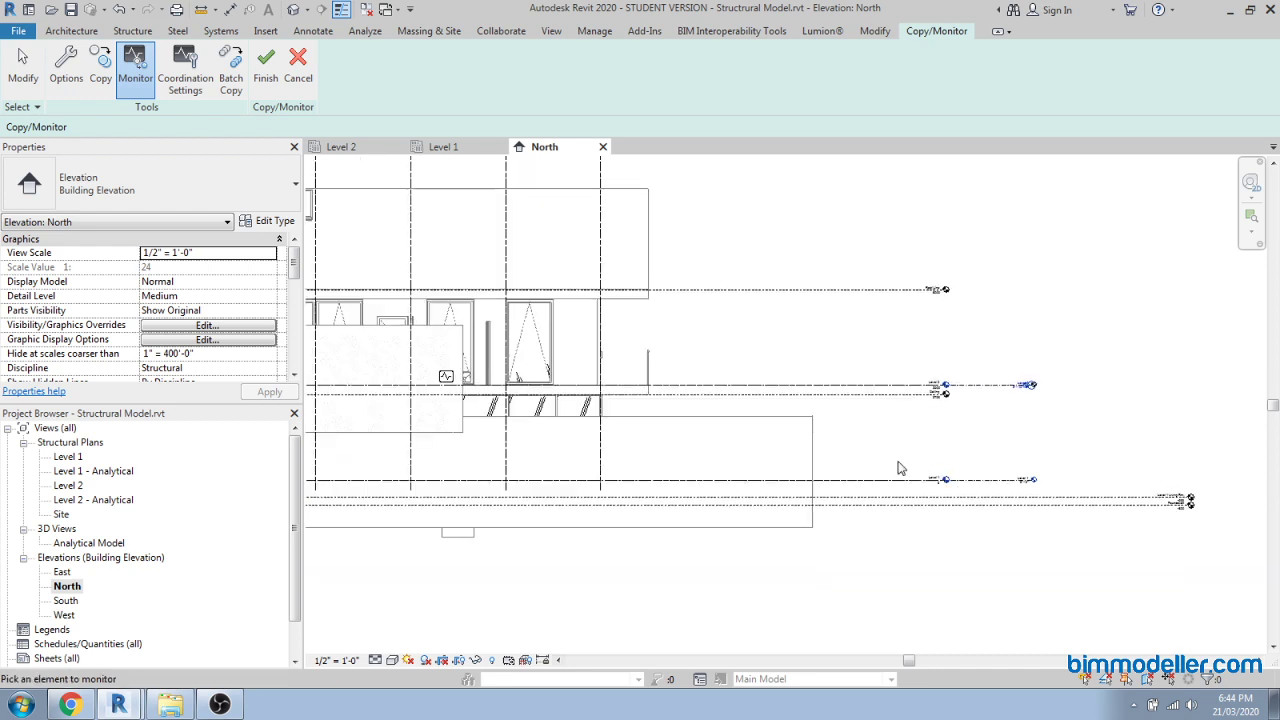
scroll(943, 451, "up", 3)
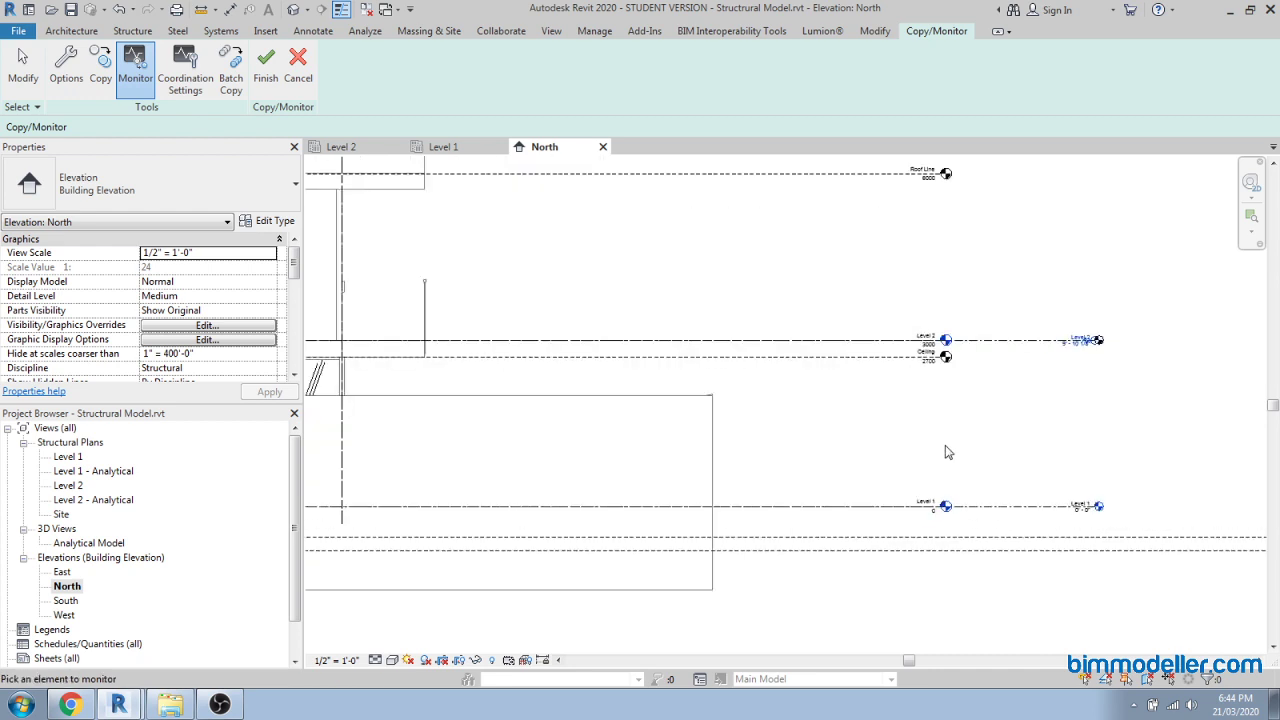
scroll(1000, 451, "down", 3)
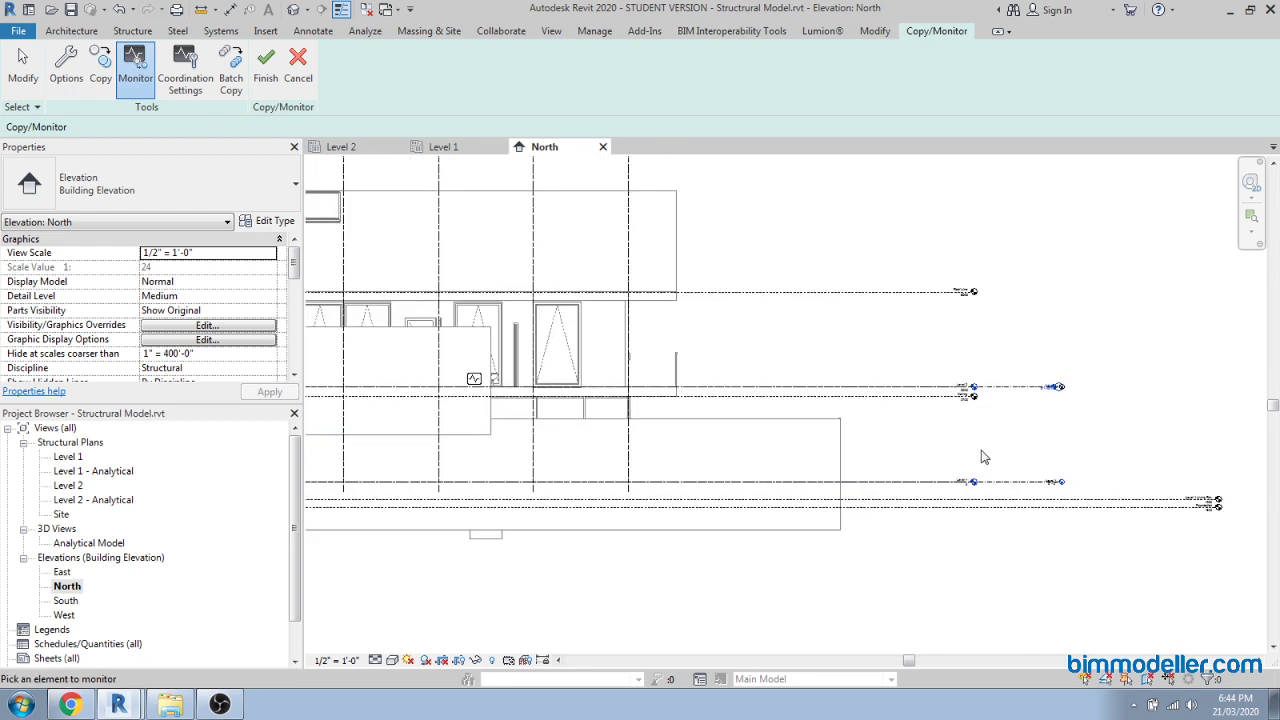
scroll(991, 456, "up", 2)
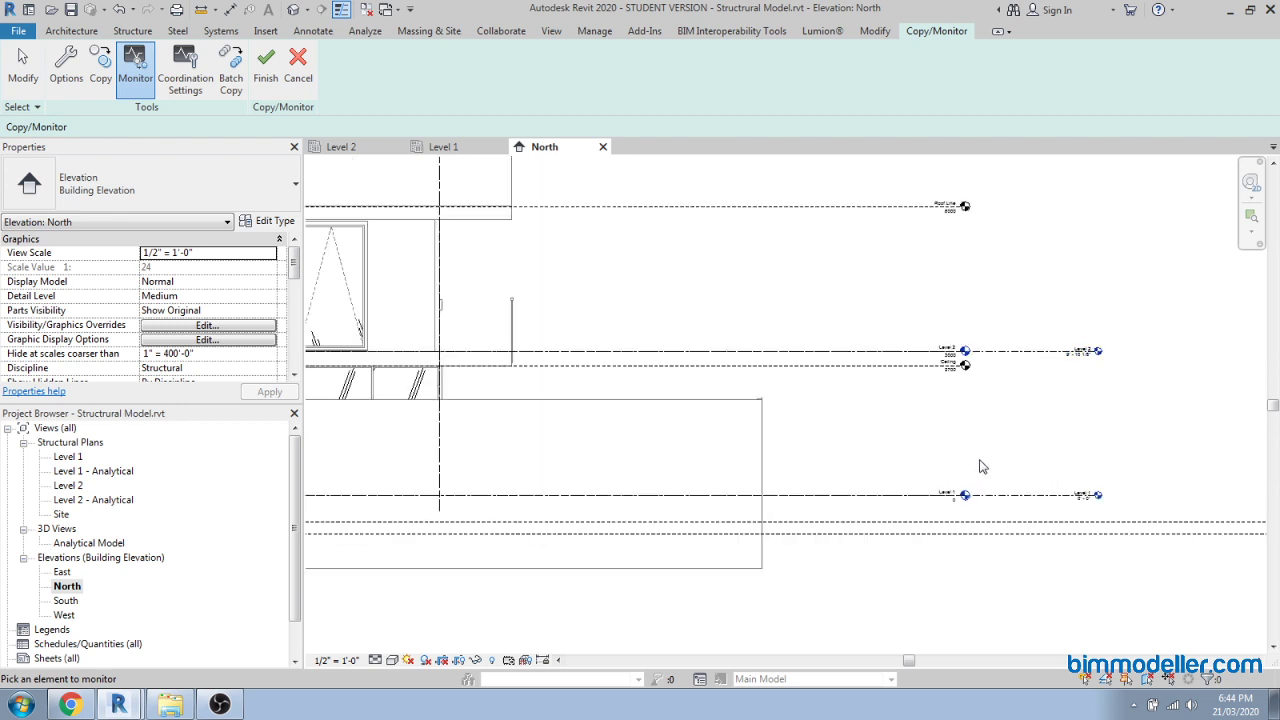
key("Escape")
Copy the linked model's Foundation and Level 1 Living Rm. levels into the project with the Copy/Monitor Copy tool.
scroll(985, 455, "up", 2)
scroll(921, 397, "down", 3)
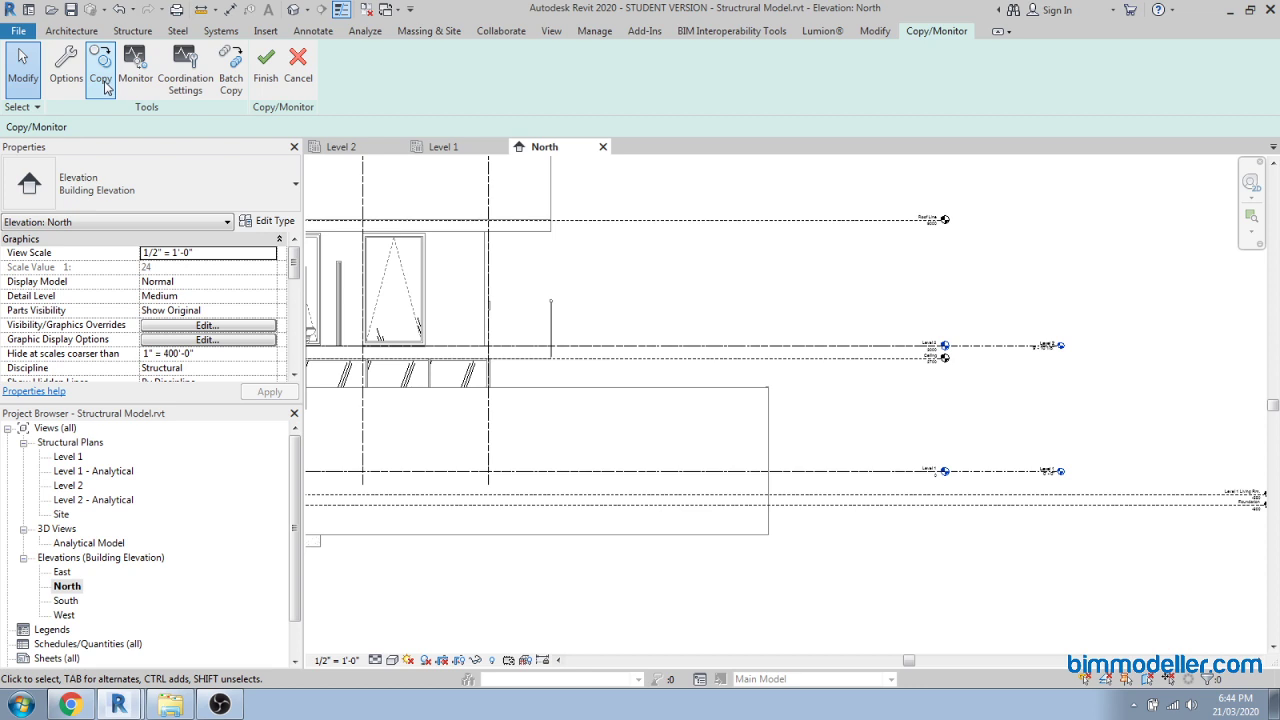
left_click(105, 86)
middle_click_drag(891, 443, 691, 371)
scroll(1068, 467, "up", 1)
scroll(1068, 467, "up", 3)
left_click(970, 401)
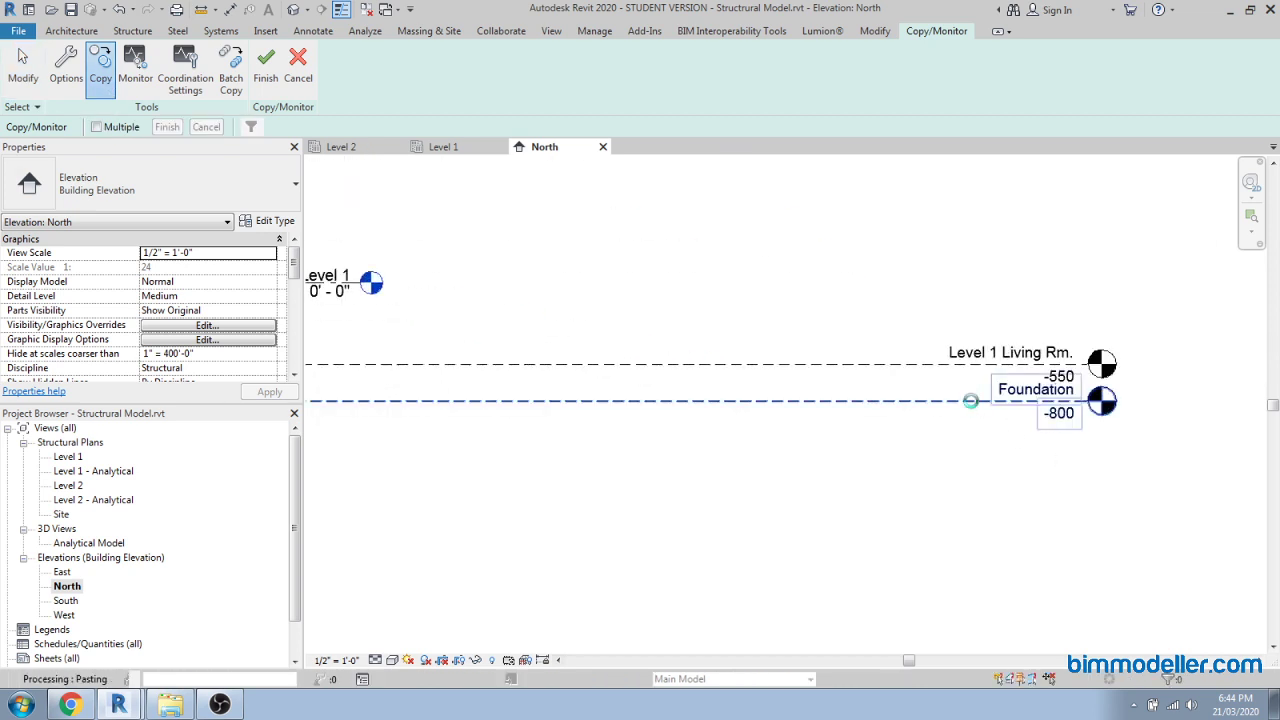
left_click(848, 372)
scroll(1055, 557, "down", 3)
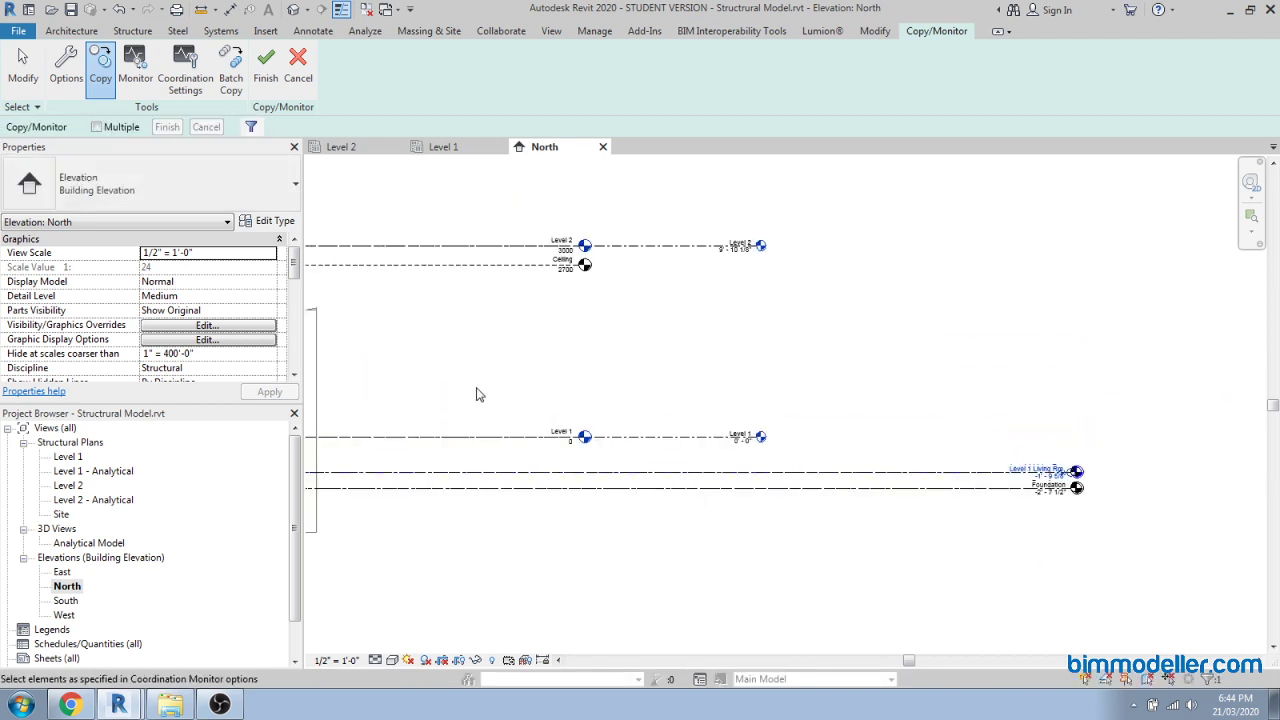
Copy the linked model's Roof Line level into the project and leave the Copy tool.
middle_click_drag(476, 394, 766, 540)
scroll(766, 540, "up", 2)
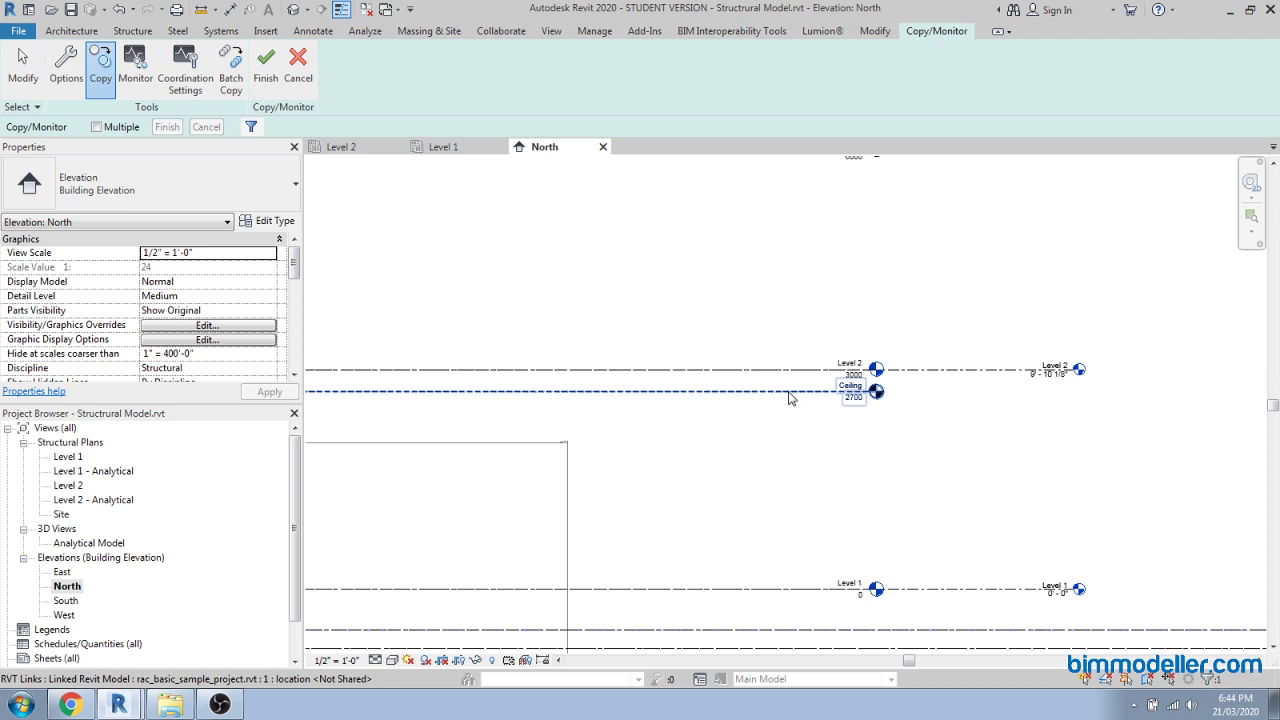
middle_click_drag(774, 417, 868, 595)
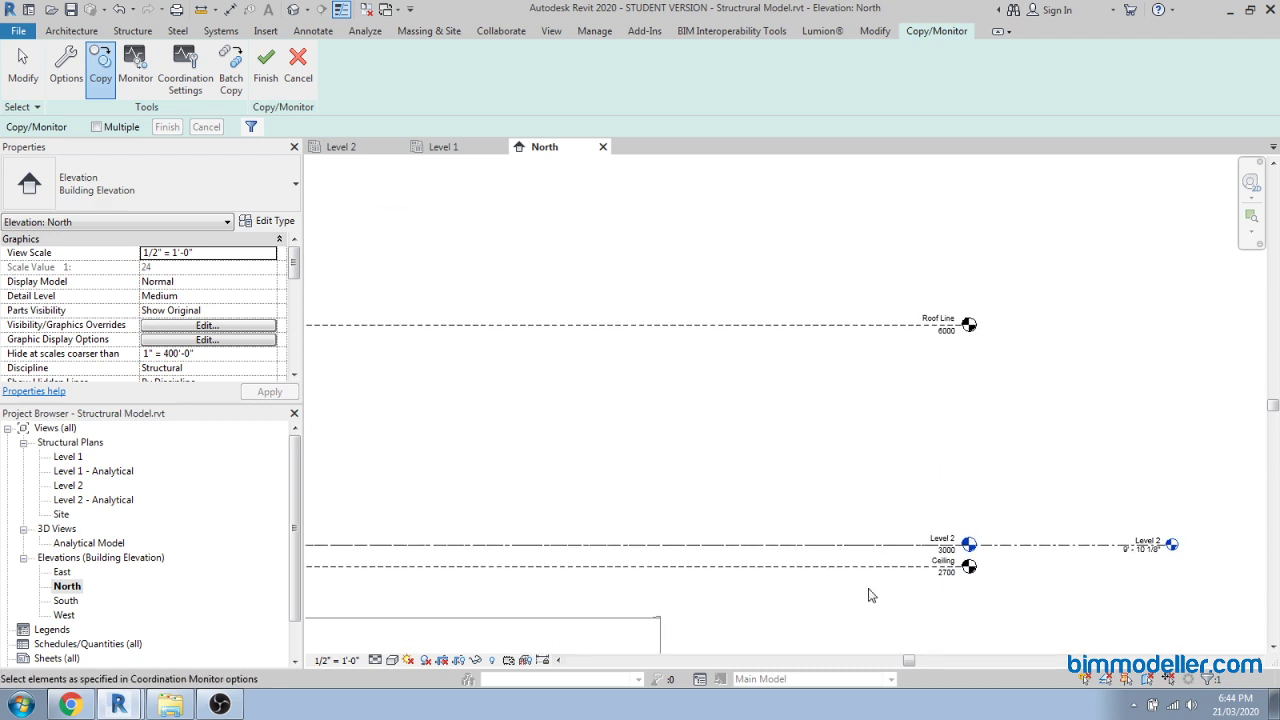
left_click(851, 328)
scroll(1028, 423, "down", 3)
scroll(1028, 423, "down", 2)
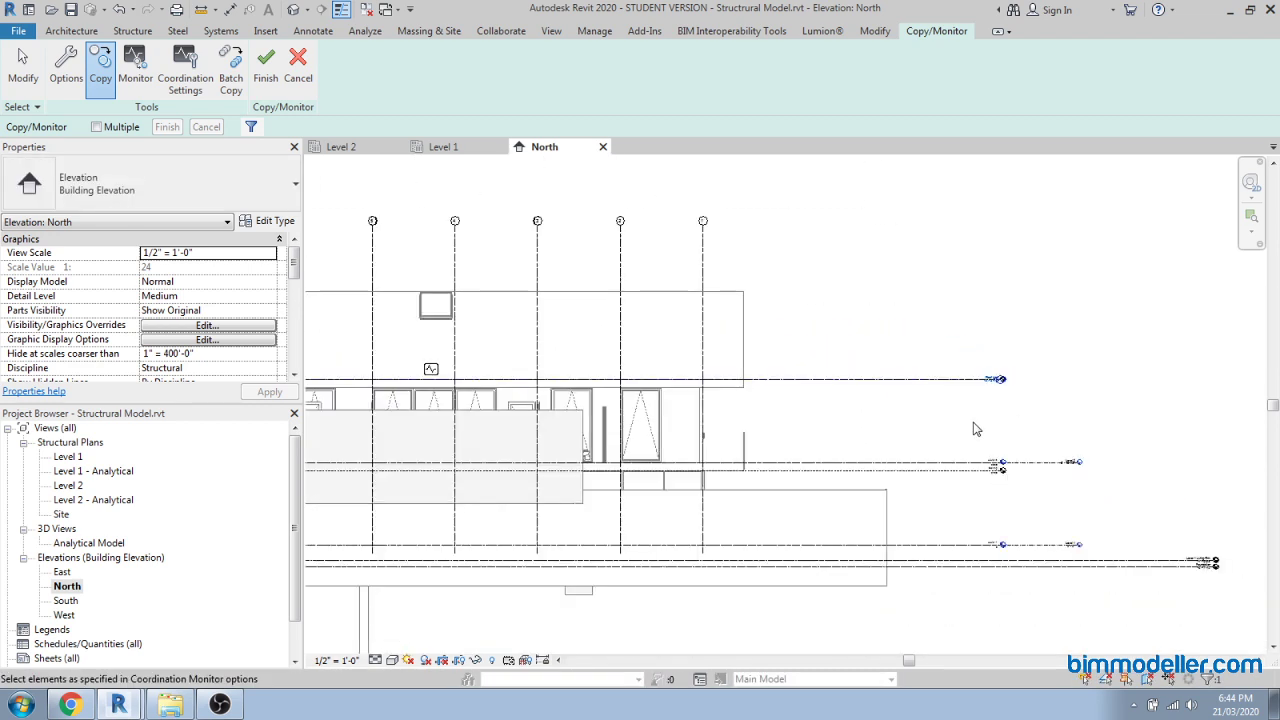
left_click(1009, 530)
middle_click_drag(1010, 516, 958, 530)
scroll(930, 546, "down", 1)
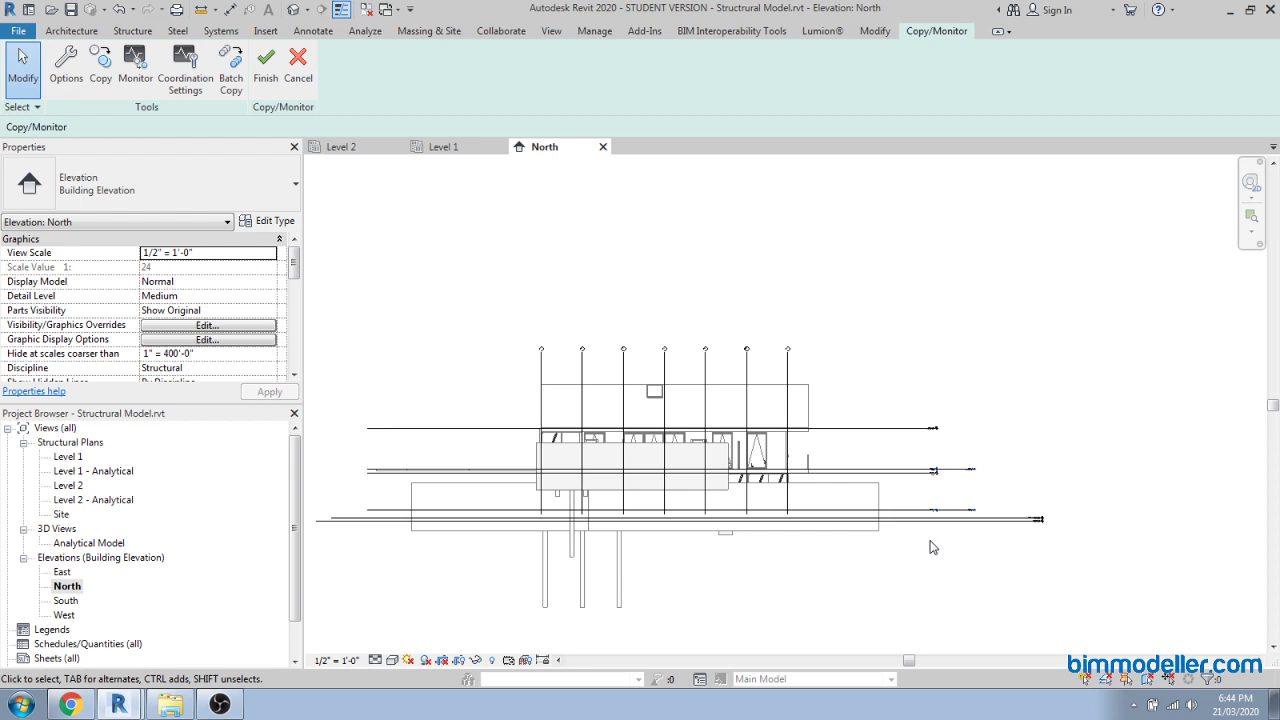
middle_click_drag(921, 564, 877, 490)
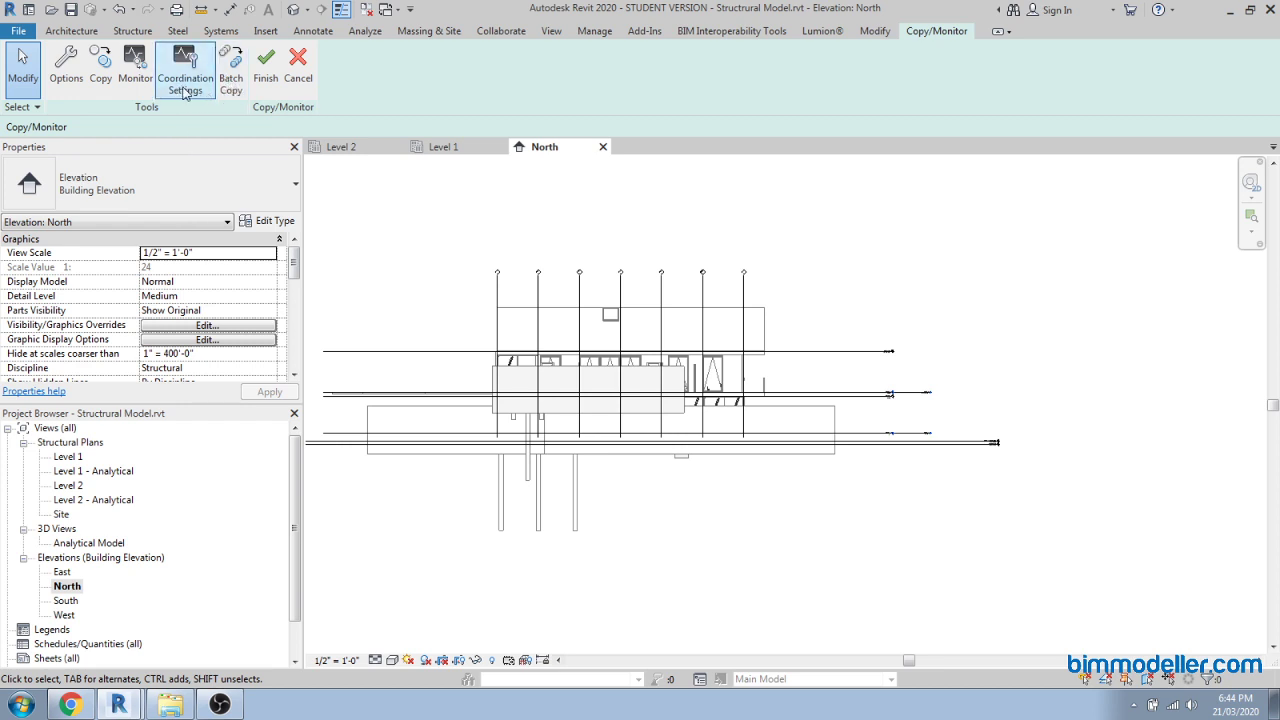
Look at the Batch Copy options without copying fixtures, and examine the linked model's fixture categories and behaviors in Coordination Settings.
left_click(228, 90)
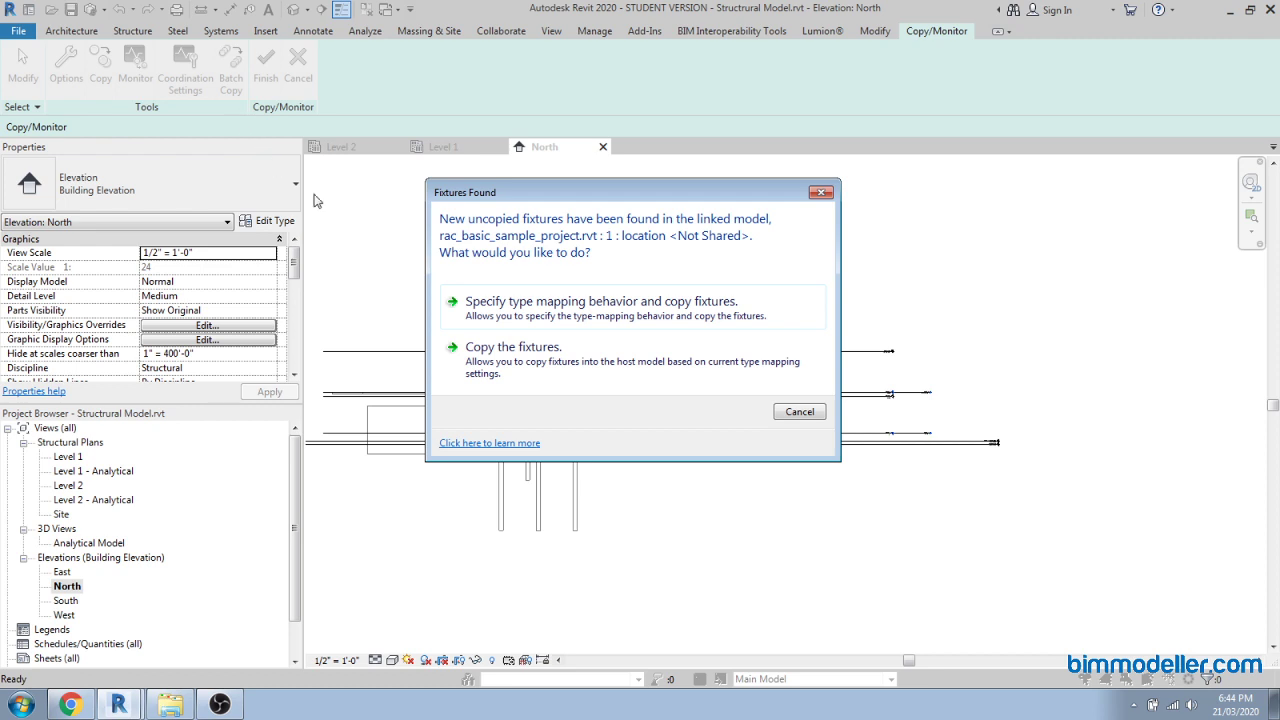
key("Escape")
left_click(185, 80)
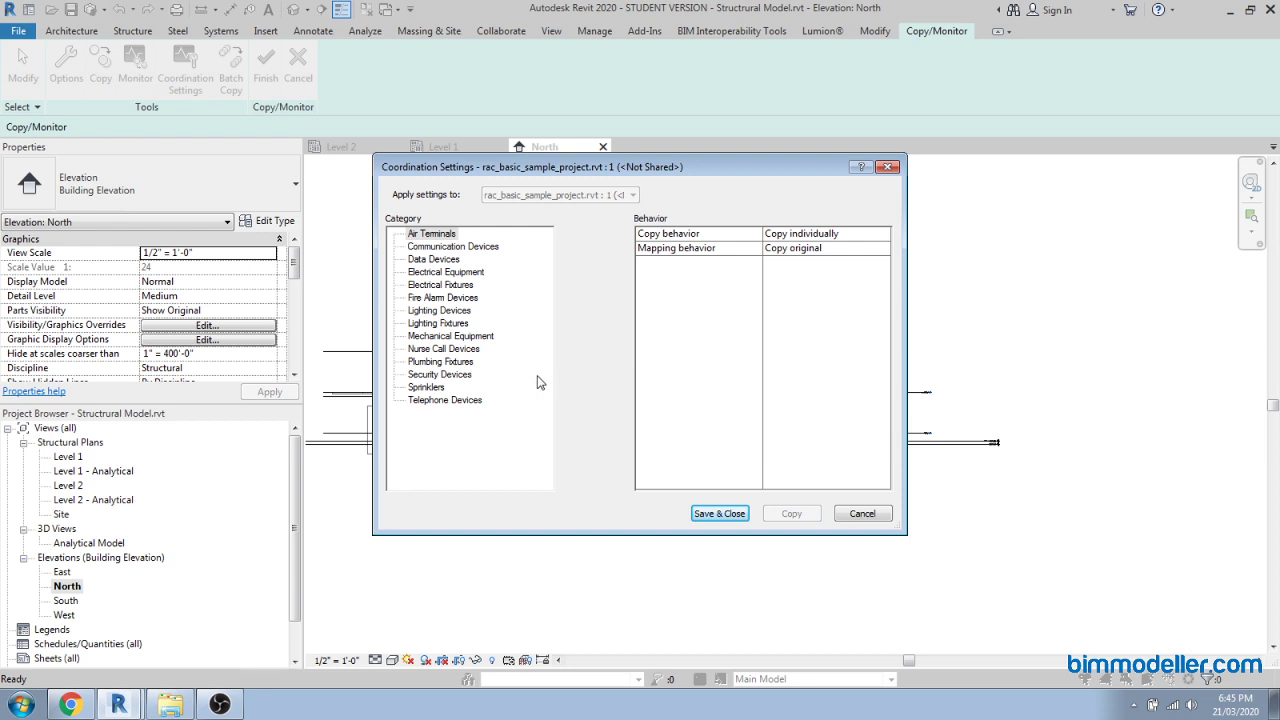
key("Return")
scroll(455, 366, "down", 2)
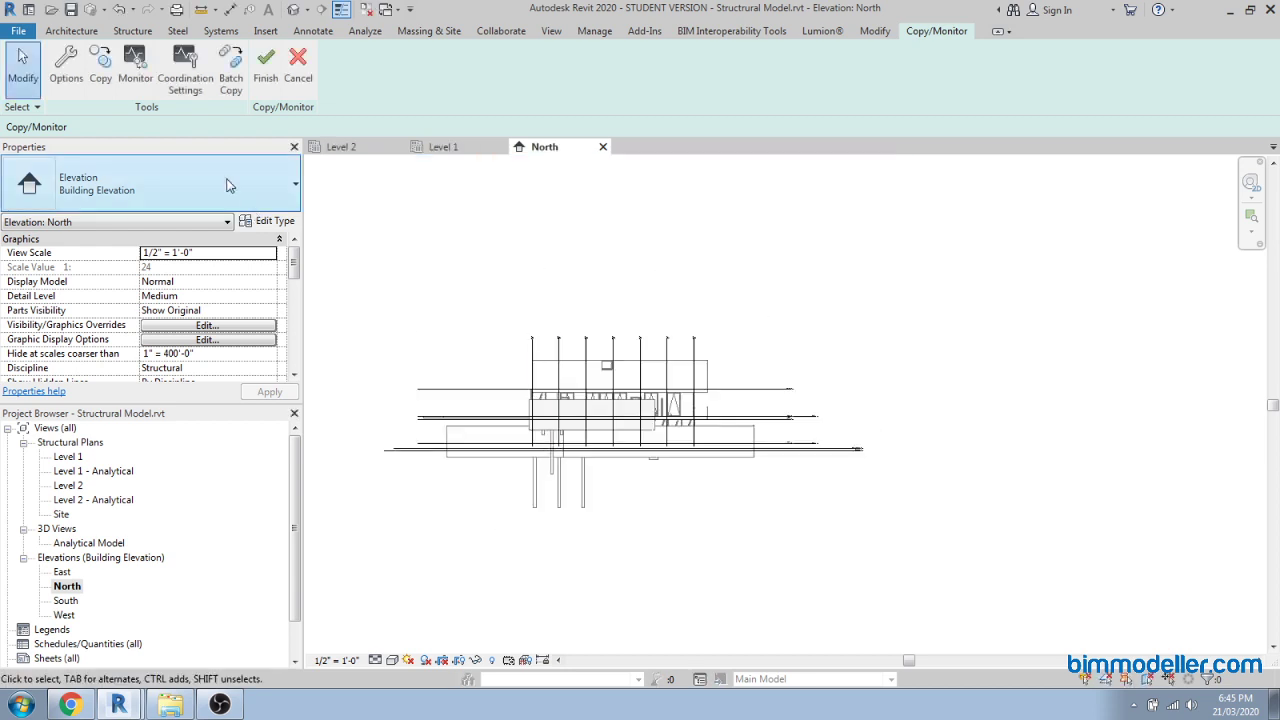
Finish the Copy/Monitor session and open the Level 1 structural plan.
left_click(265, 78)
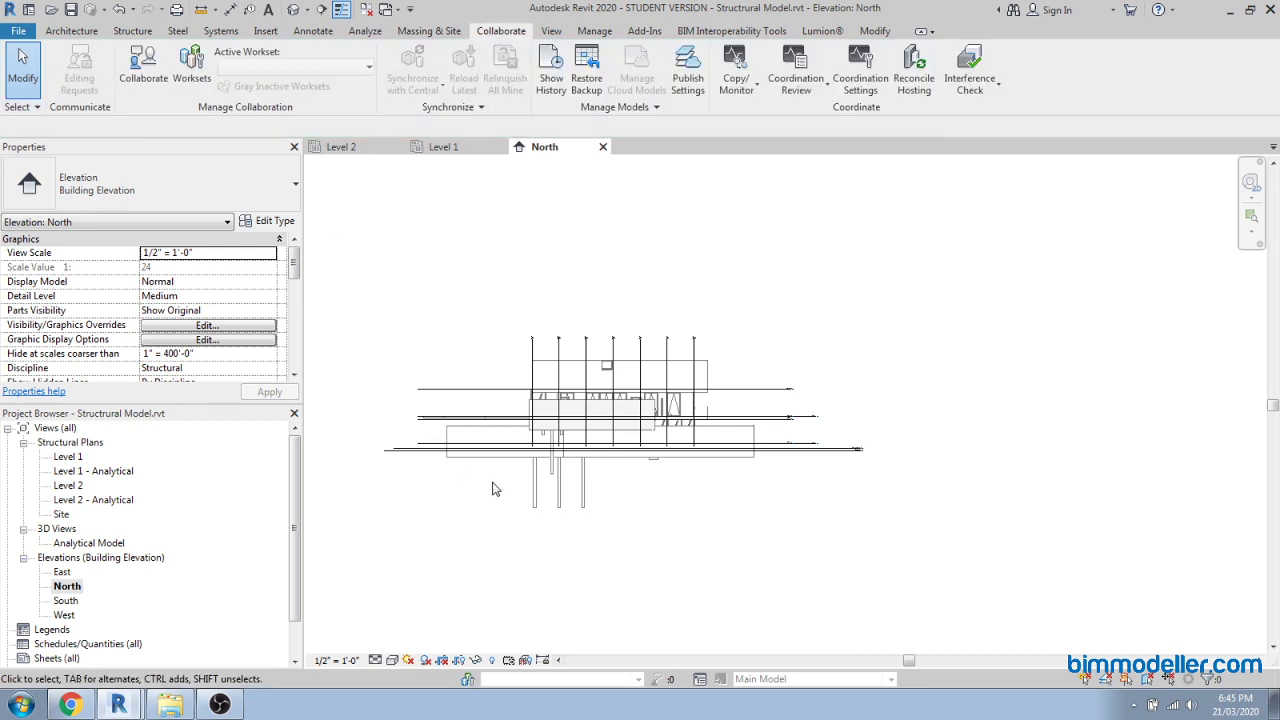
scroll(541, 490, "up", 4)
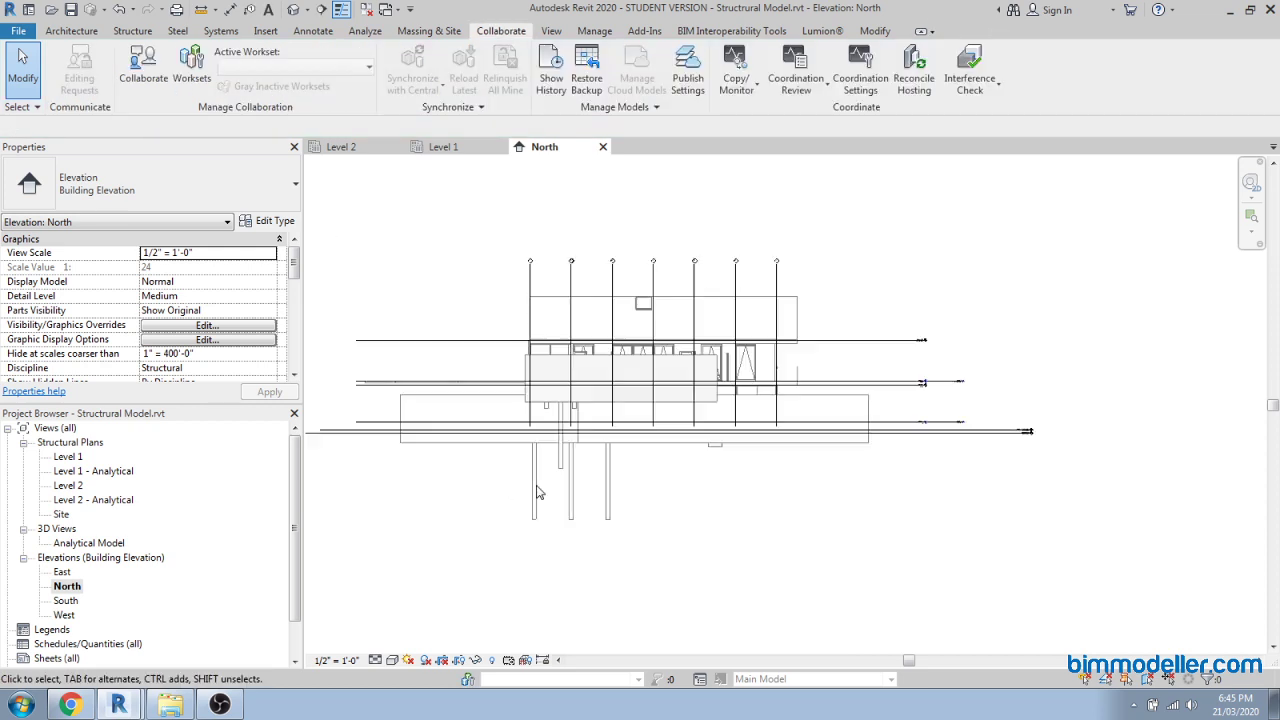
double_click(70, 457)
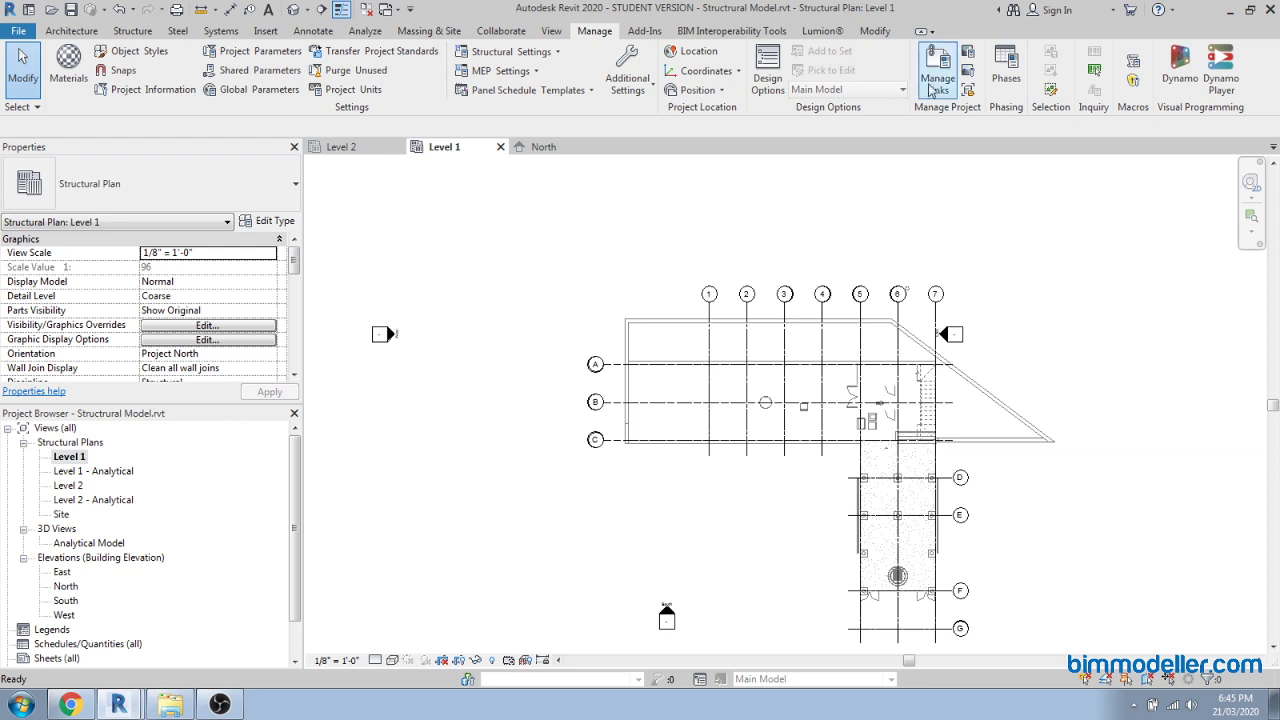
Unload the rac_basic_sample_project link and inspect the copied grids in the Level 1 plan.
left_click(938, 70)
left_click(443, 190)
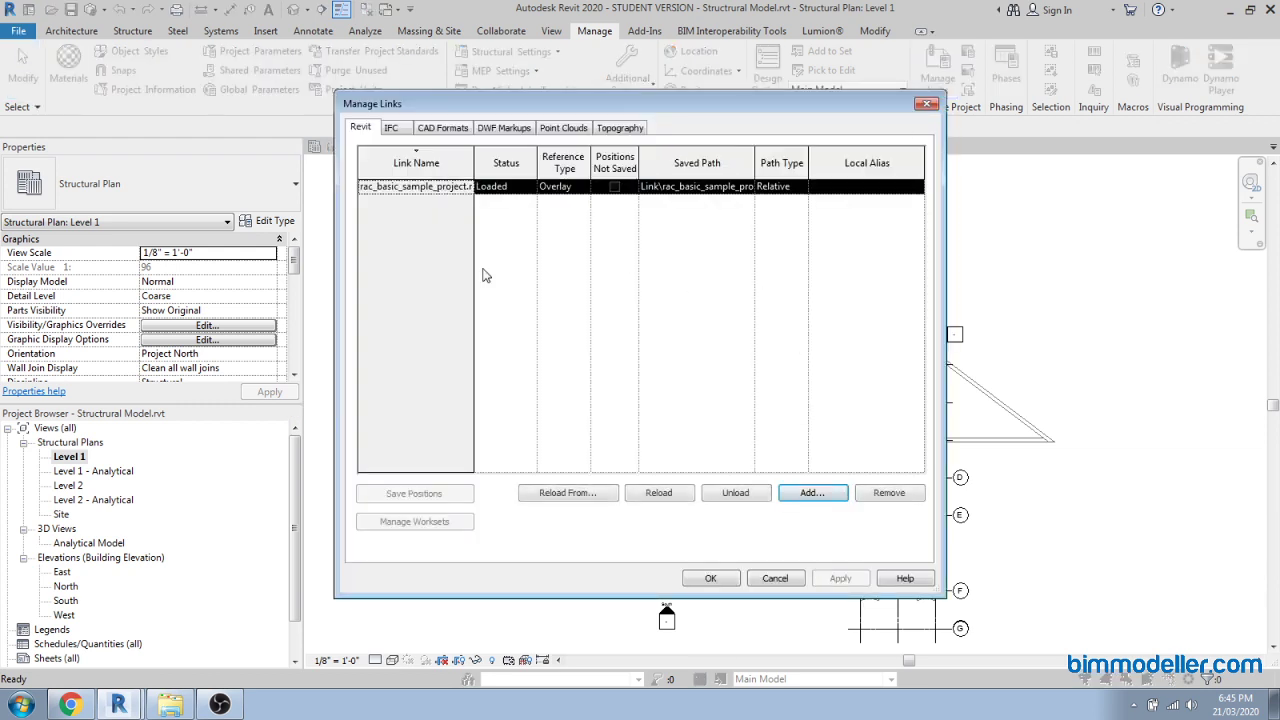
left_click(728, 497)
left_click(690, 386)
left_click(710, 578)
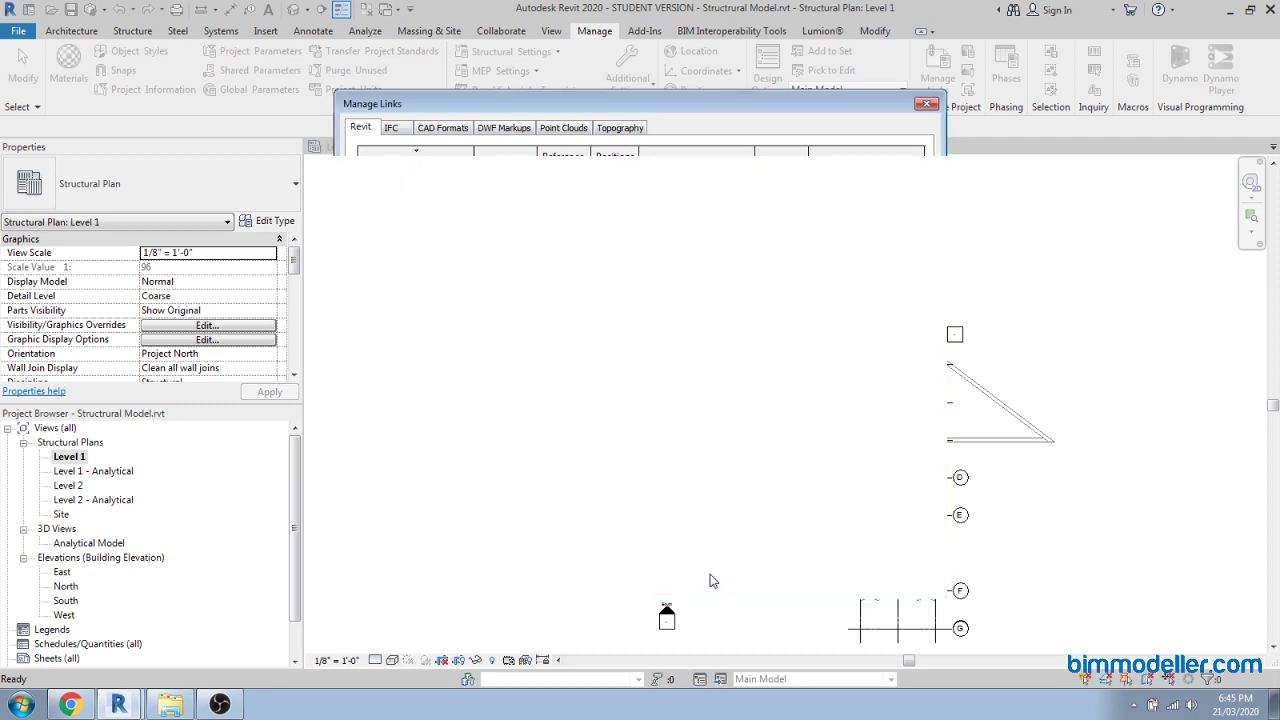
scroll(704, 473, "down", 3)
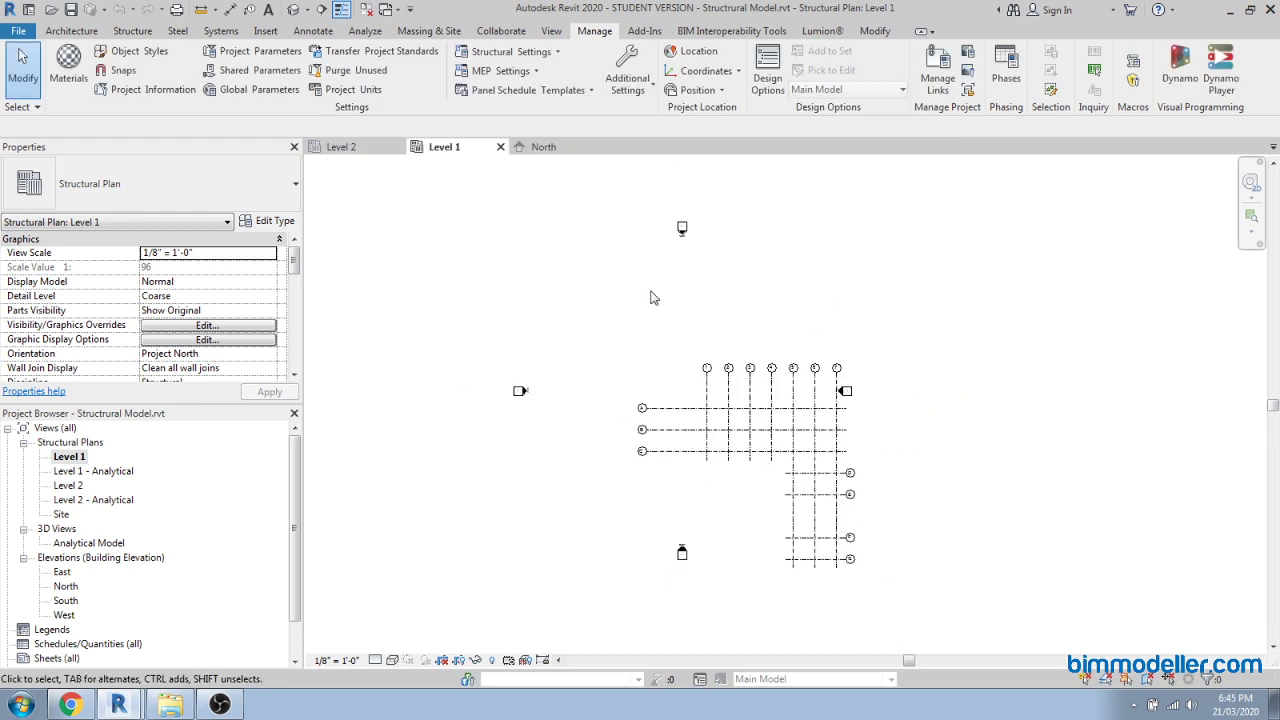
scroll(716, 433, "up", 2)
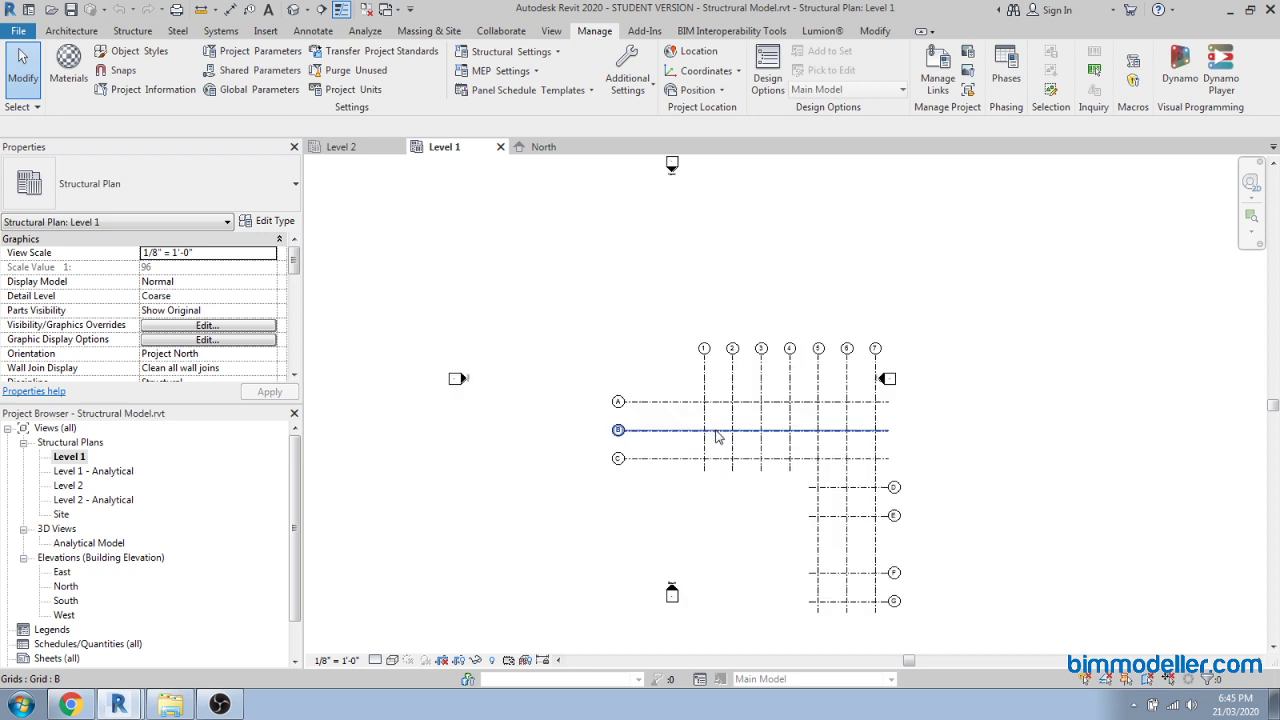
scroll(809, 403, "up", 1)
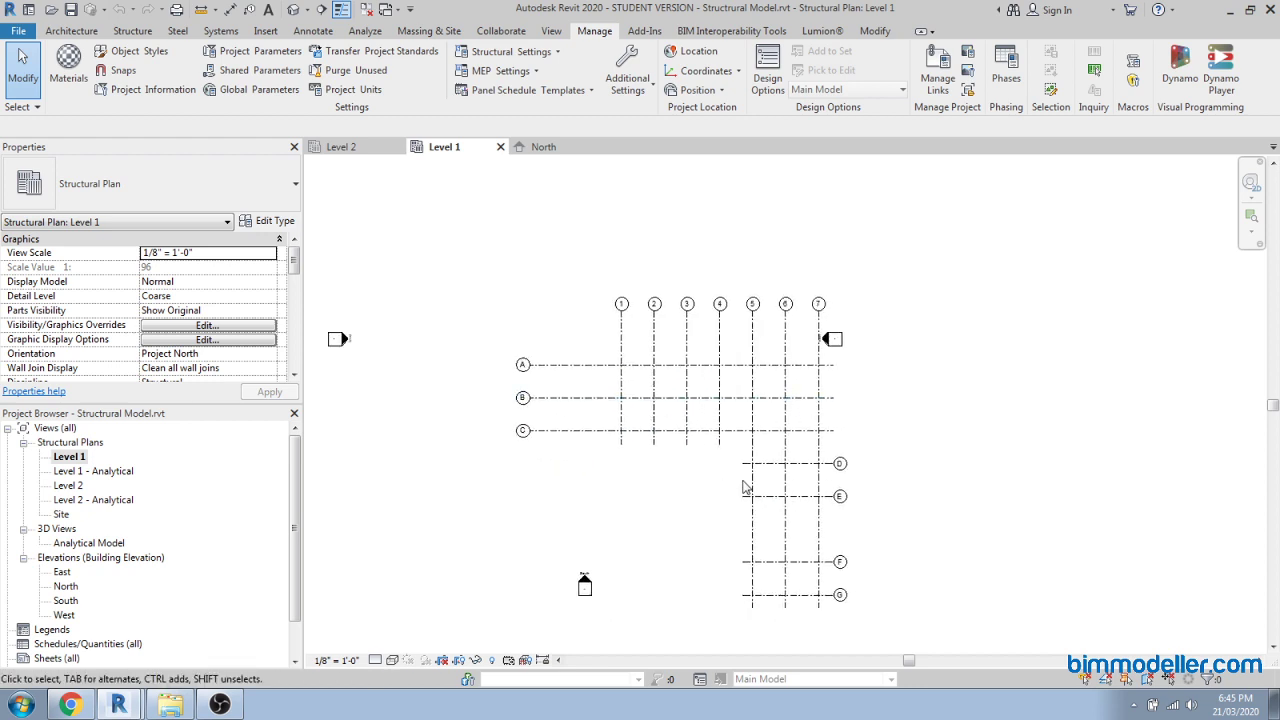
key("v")
key("g")
key("Escape")
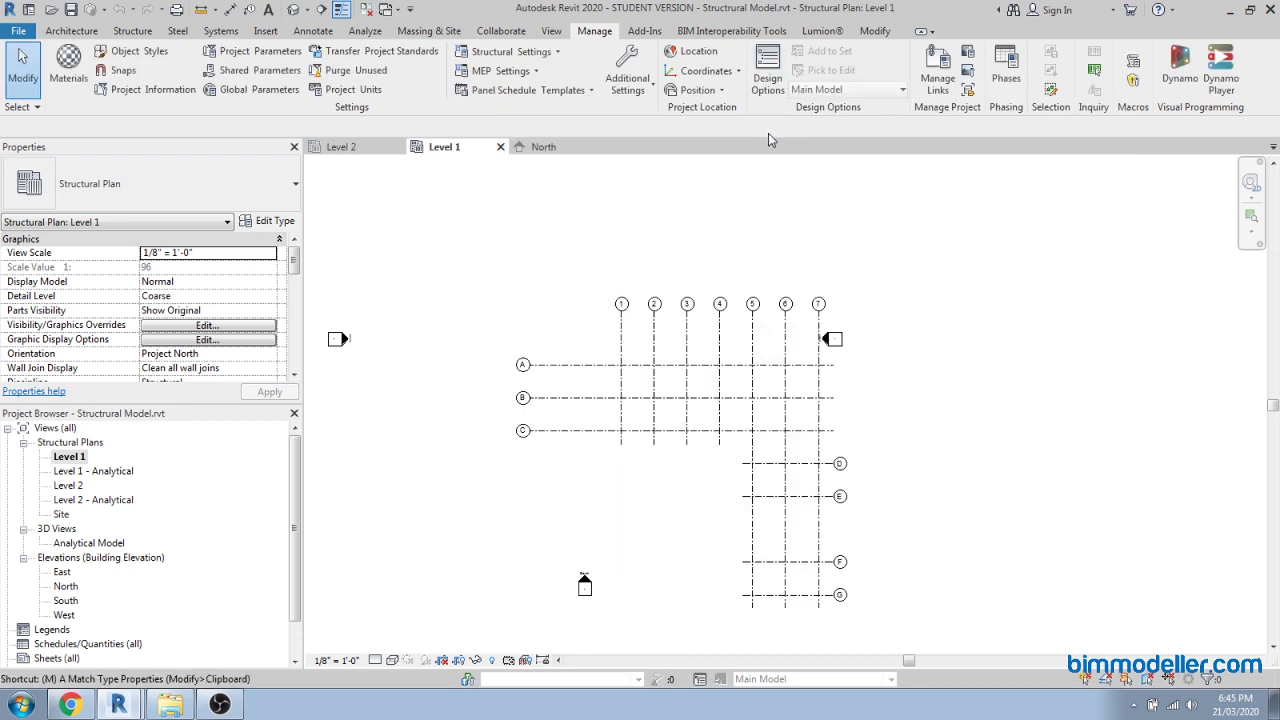
Reload the rac_basic_sample_project link through Manage Links.
key("l")
left_click(440, 187)
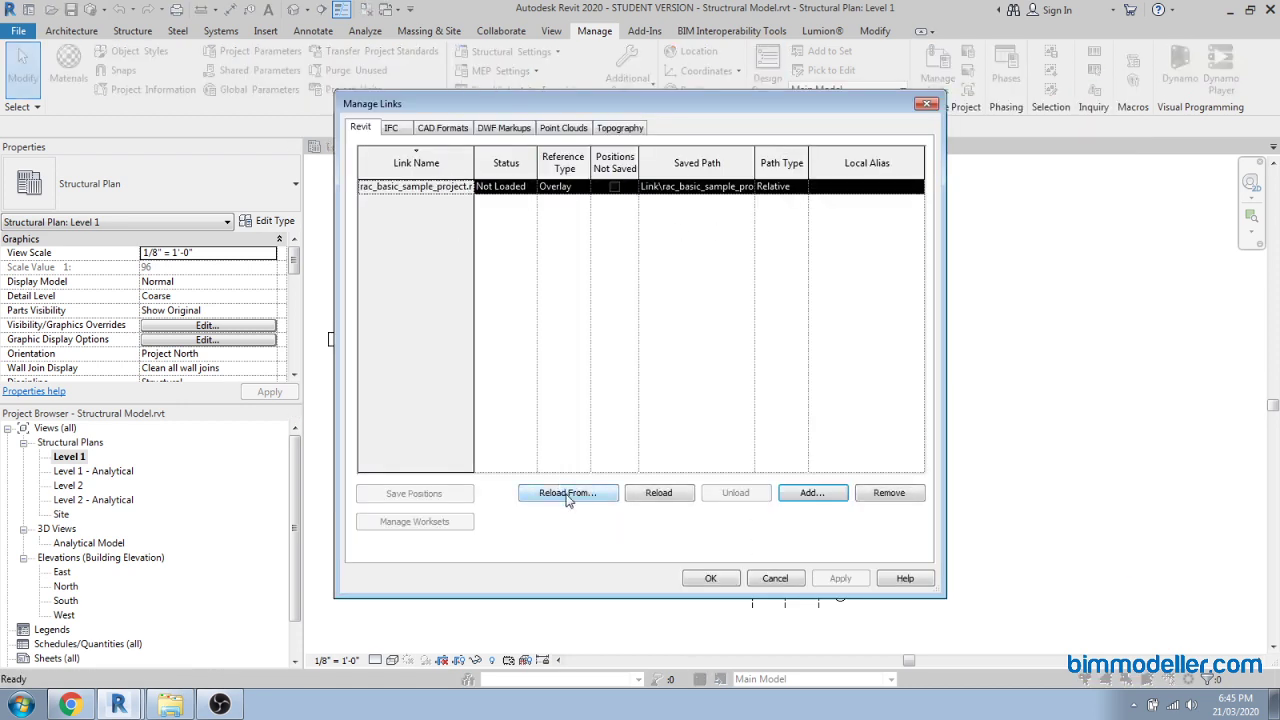
left_click(713, 578)
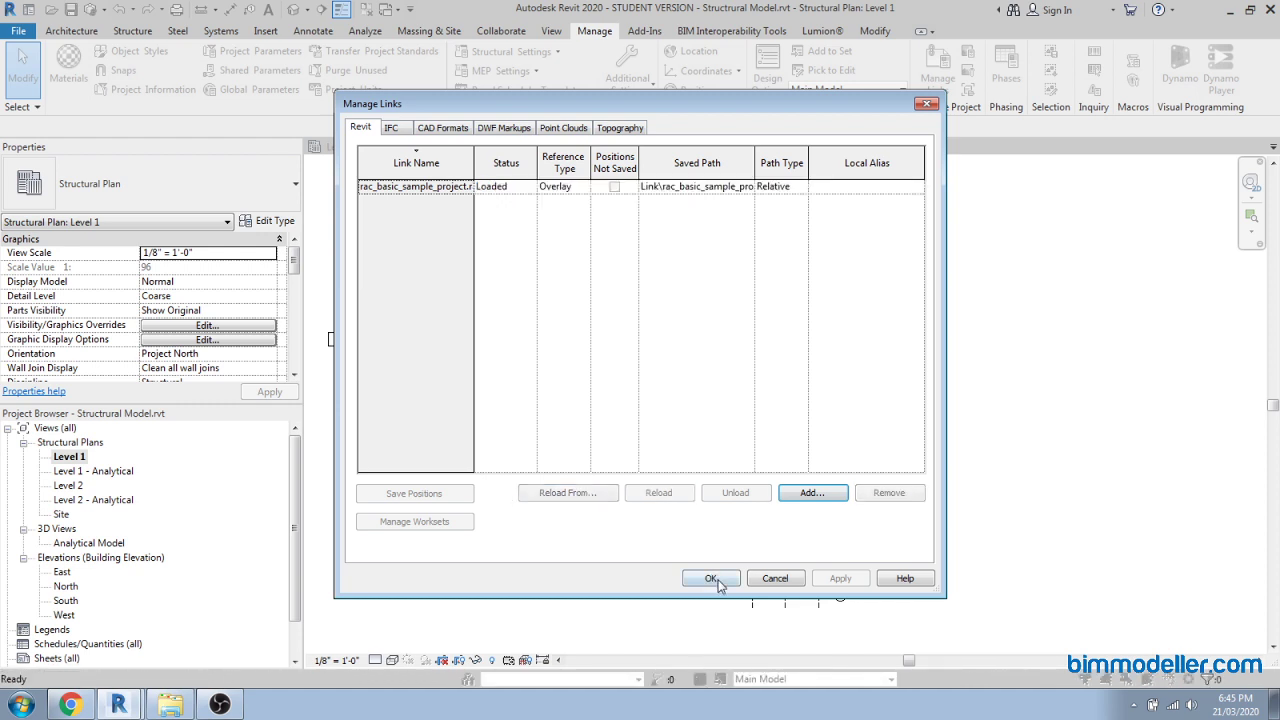
left_click(713, 579)
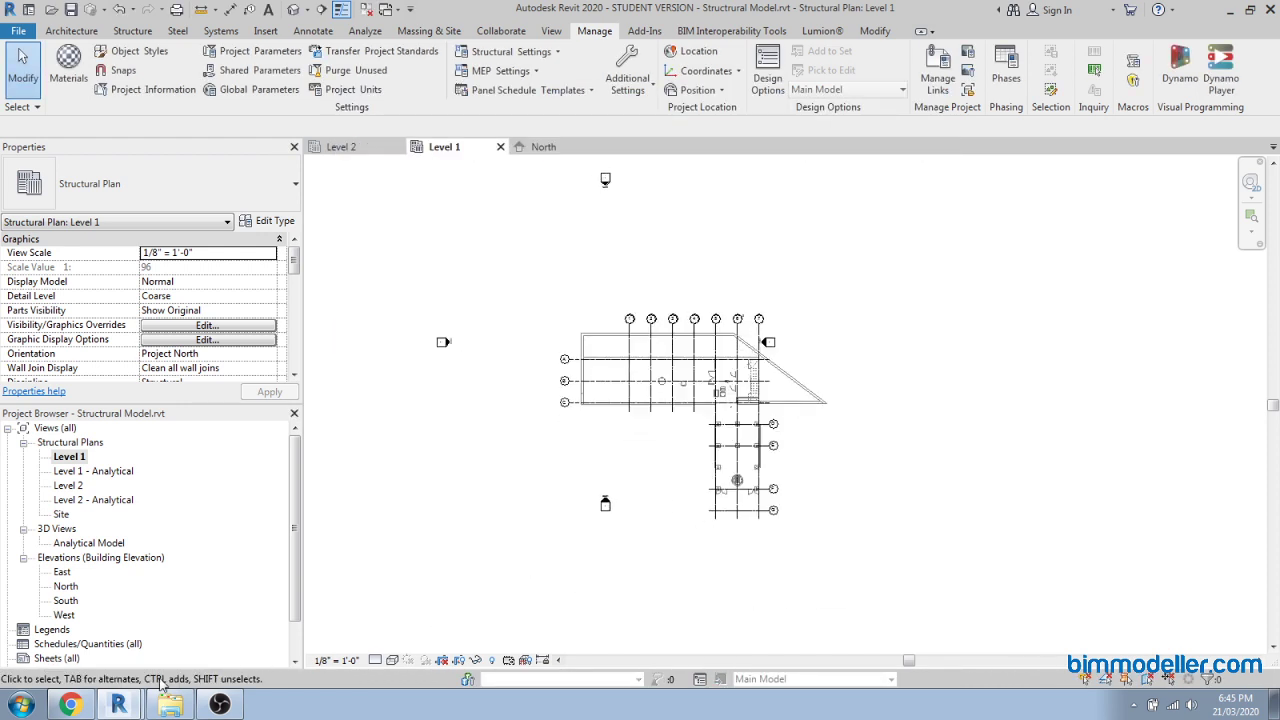
Switch to the other Revit window and open rac_basic_sample_project.rvt from the Link folder.
left_click(134, 704)
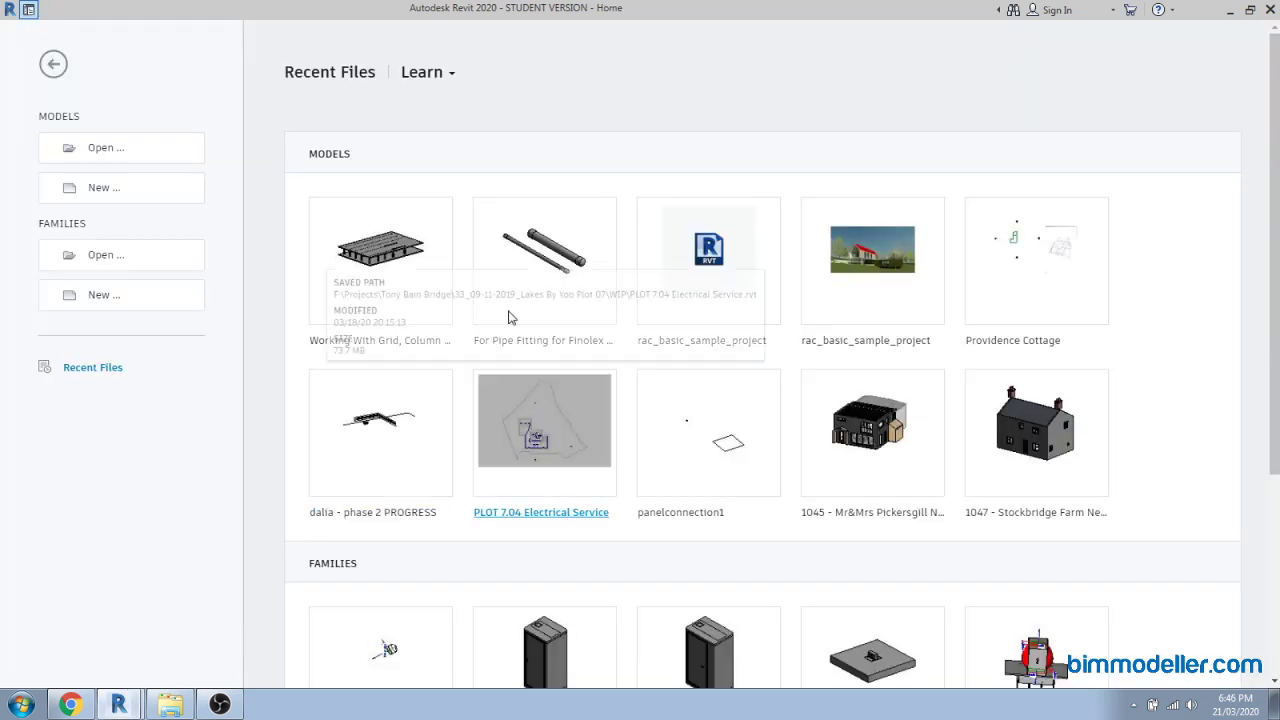
left_click(131, 158)
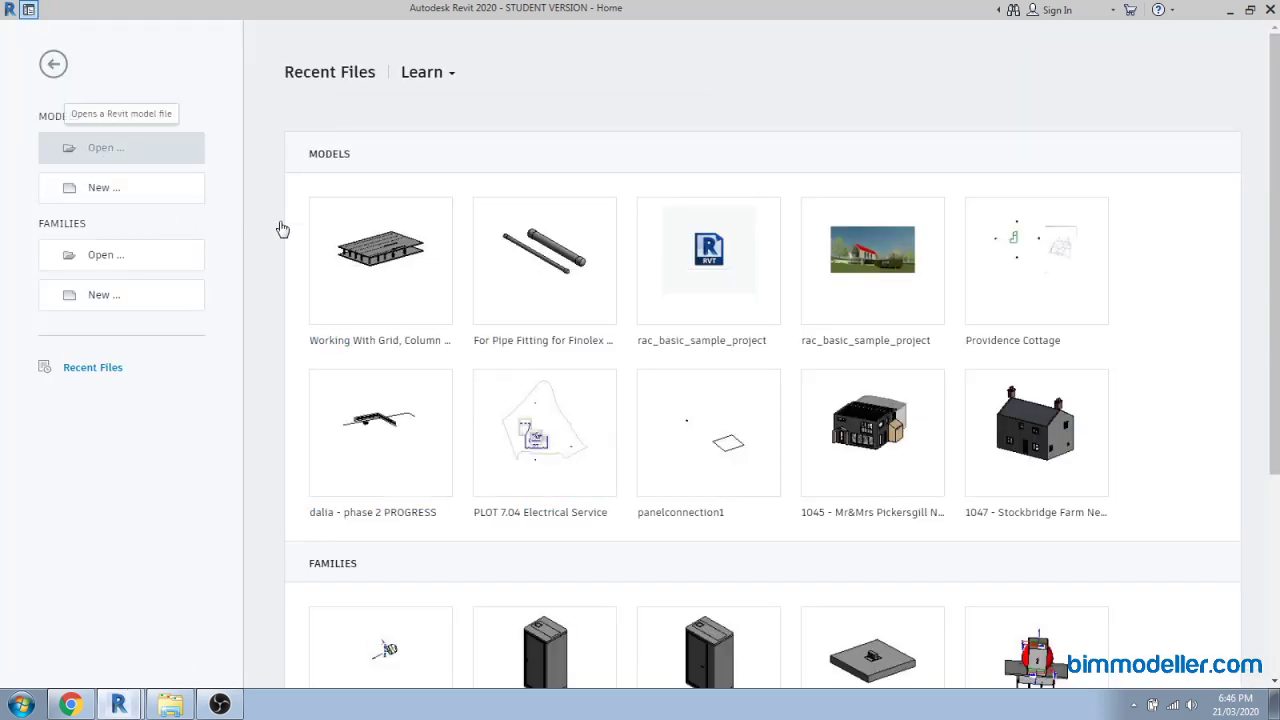
key("ctrl+v")
left_click(716, 492)
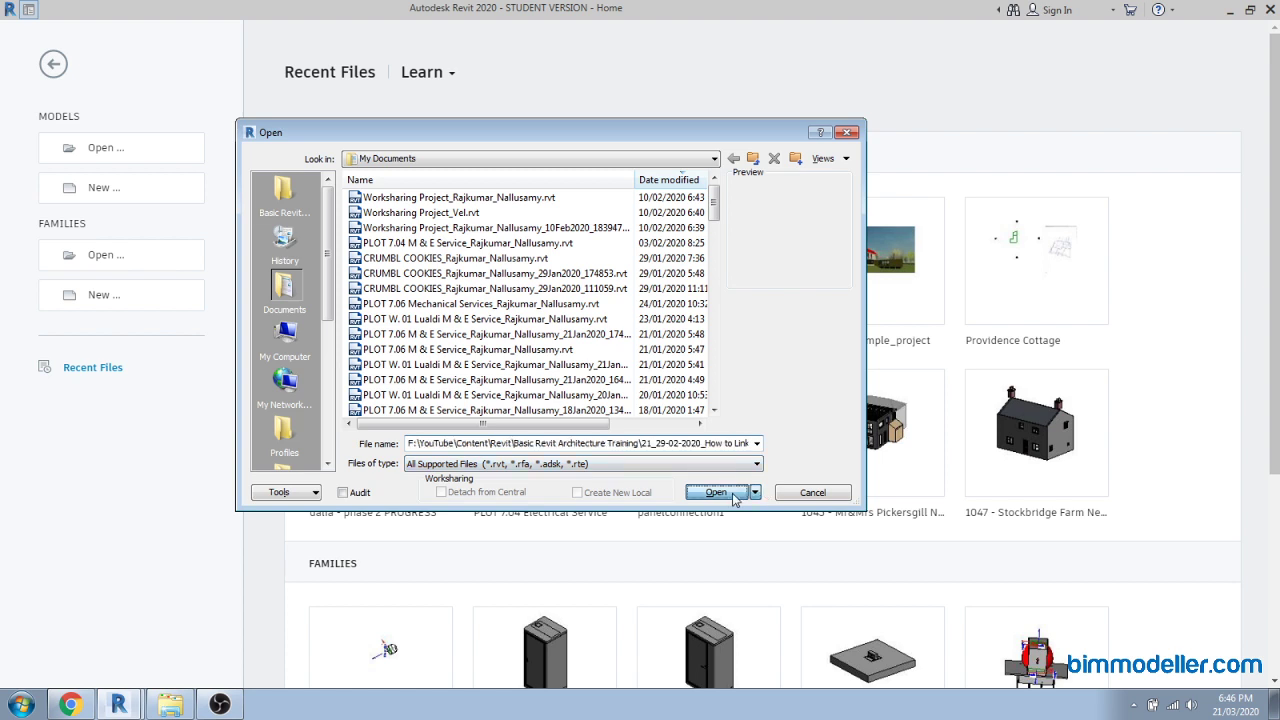
left_click(460, 198)
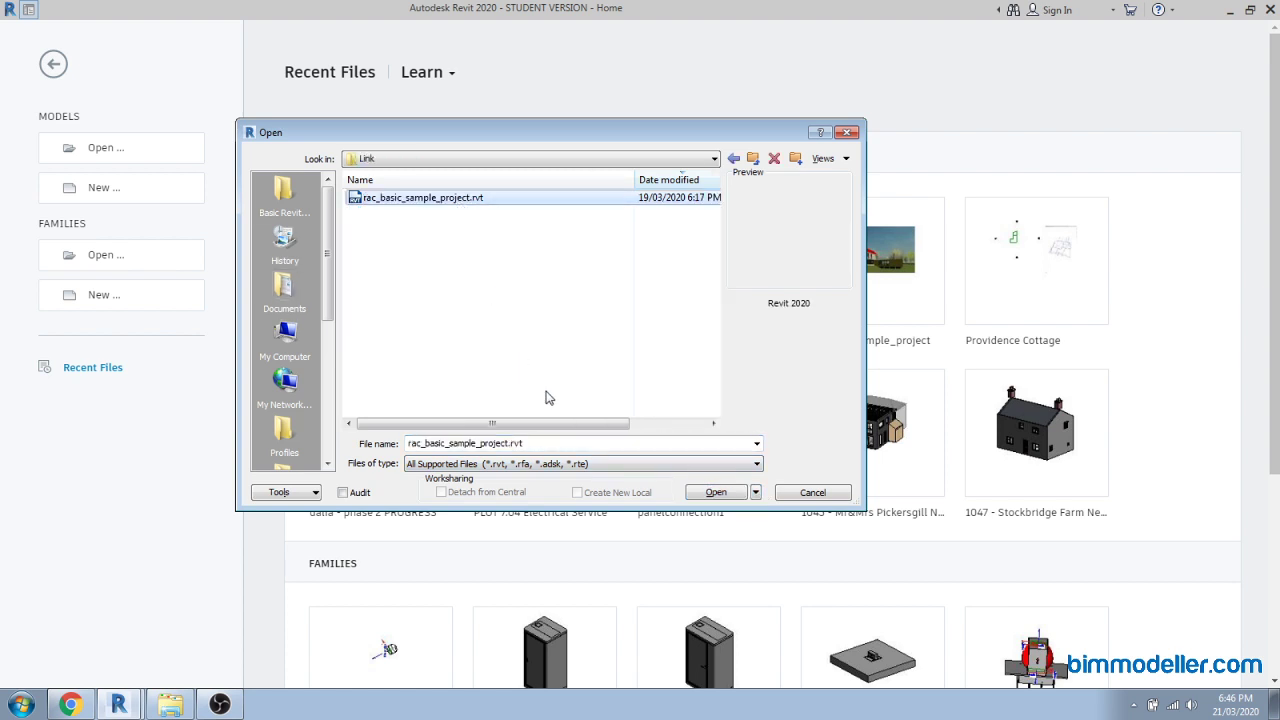
left_click(706, 493)
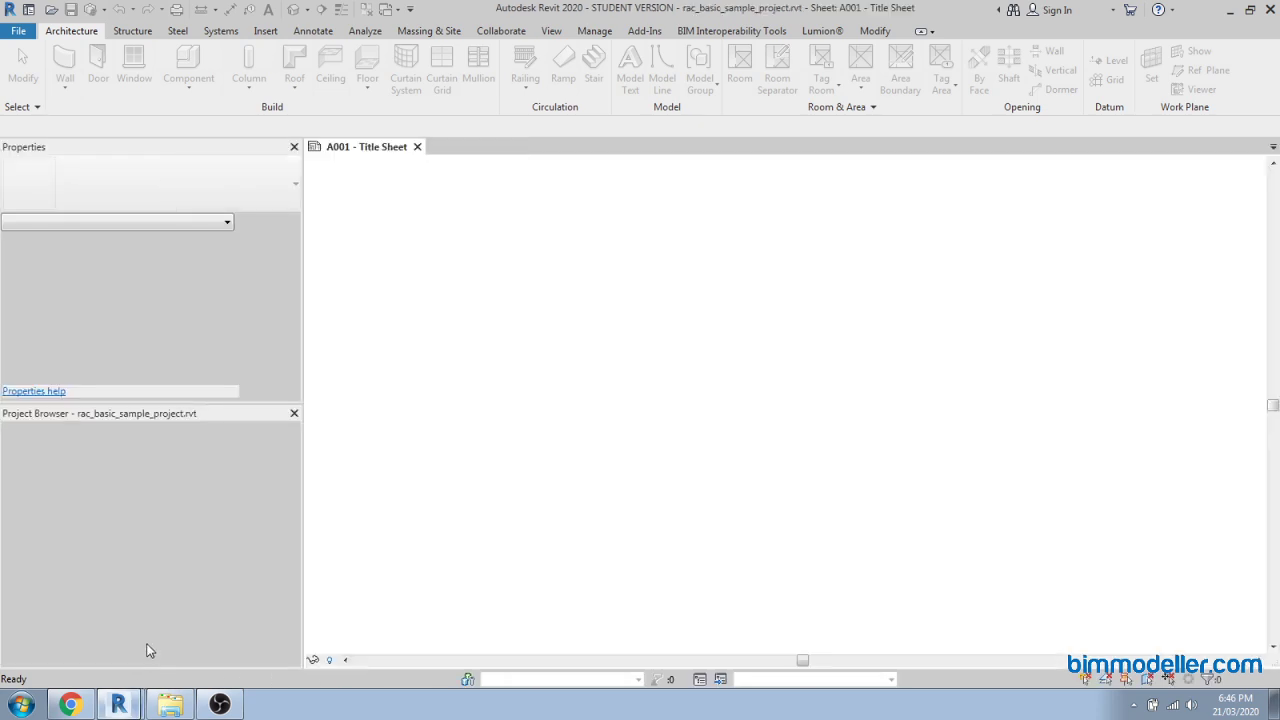
Open the Level 1 floor plan of the rac_basic_sample_project model.
scroll(576, 490, "down", 1)
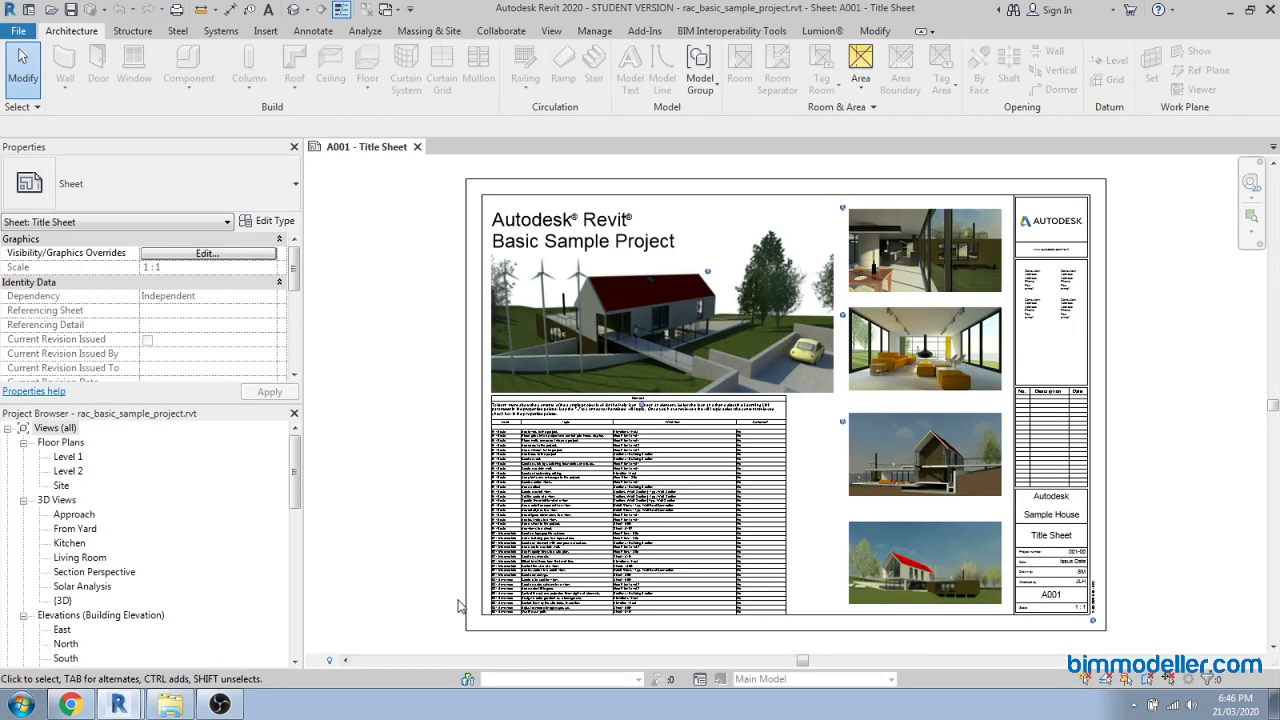
scroll(735, 472, "down", 3)
scroll(865, 434, "up", 2)
left_click(92, 557)
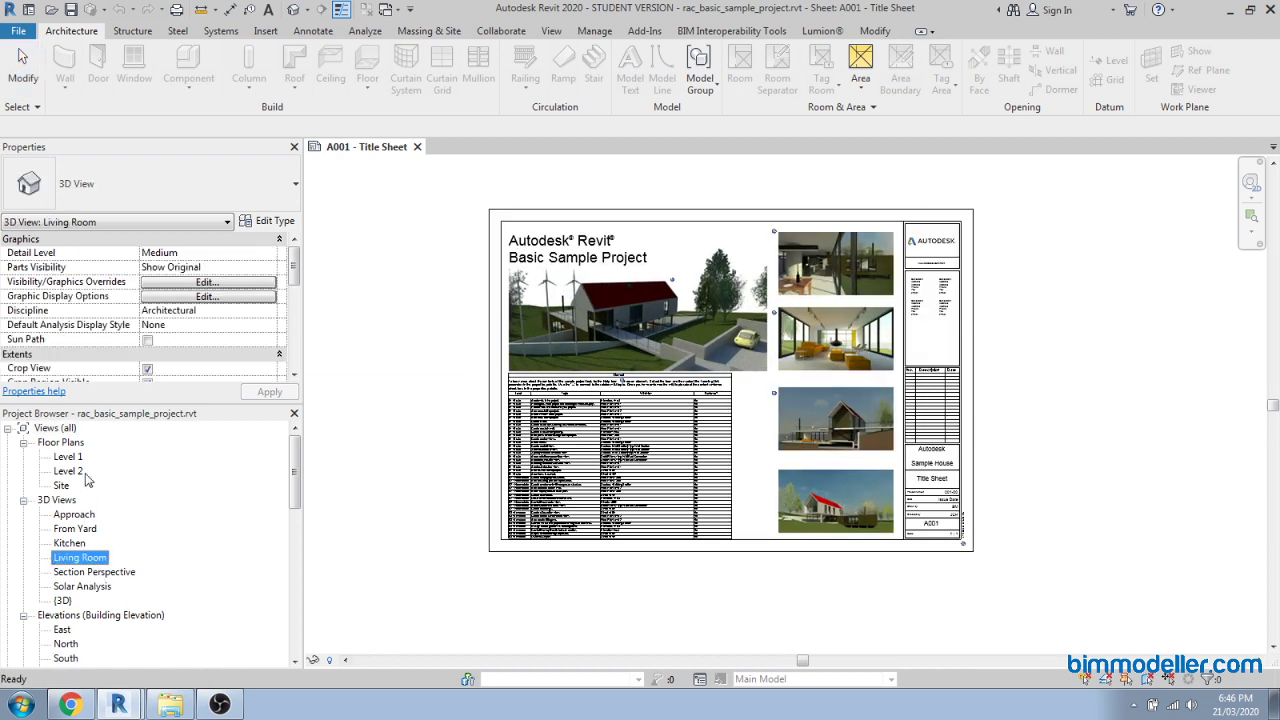
left_click(76, 458)
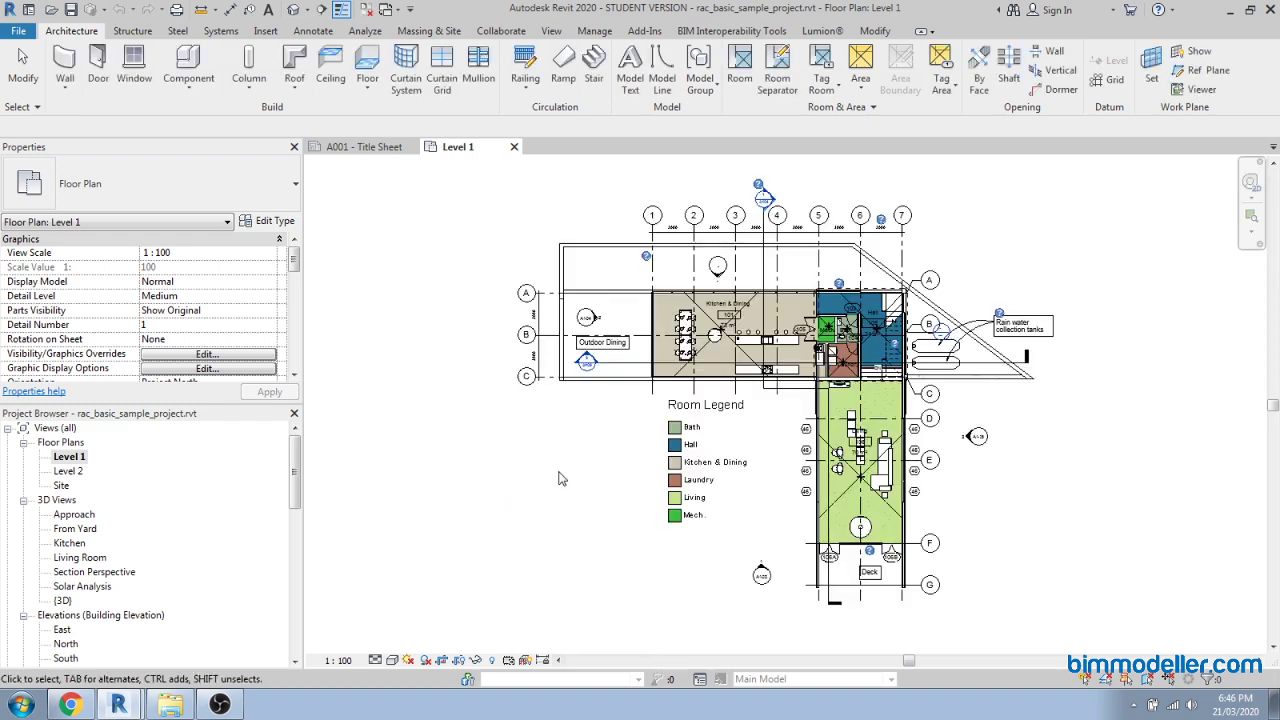
Move grid 1 away from grid 2 in the Level 1 floor plan, to a spacing of about 4200 mm.
scroll(630, 400, "up", 3)
scroll(636, 328, "up", 5)
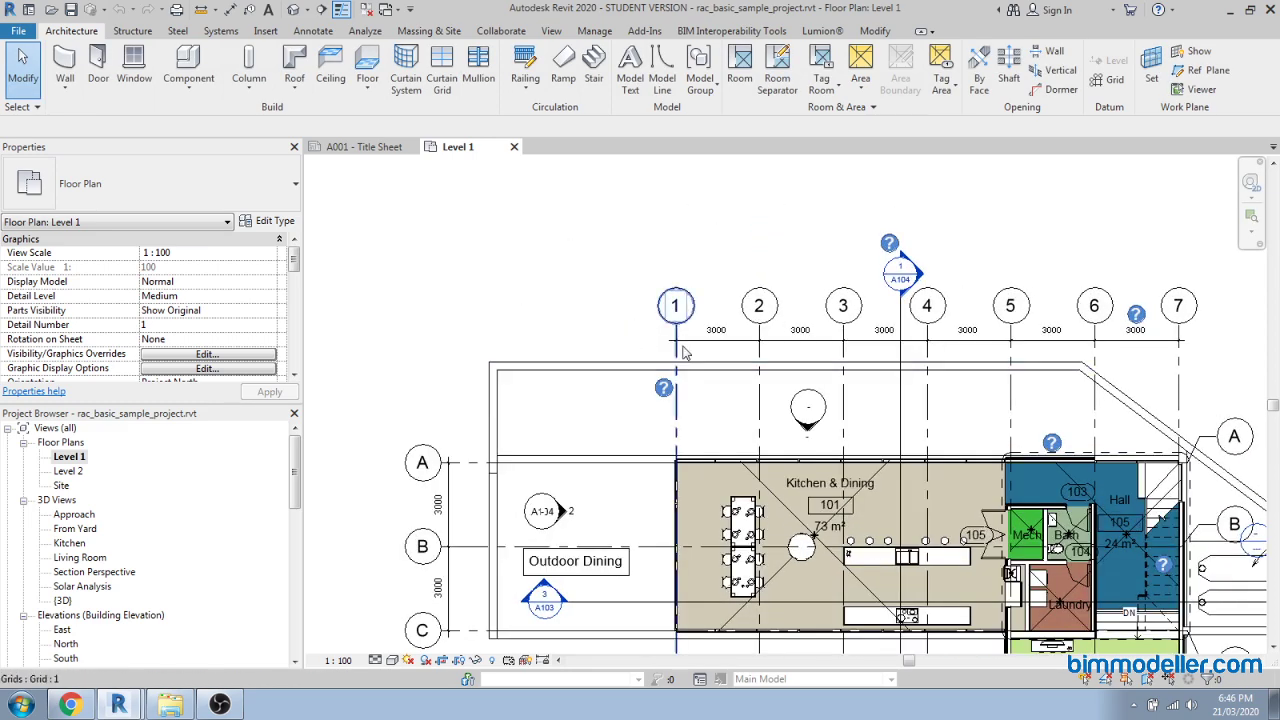
scroll(728, 371, "down", 3)
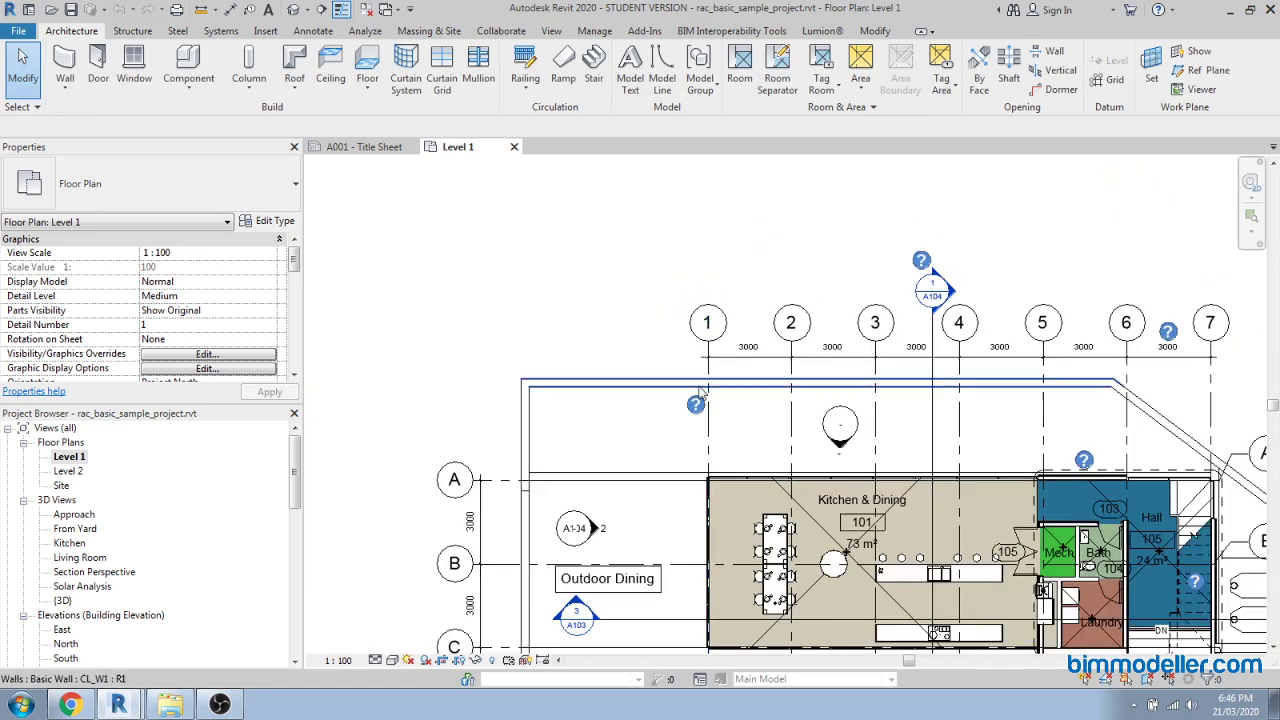
scroll(706, 374, "up", 2)
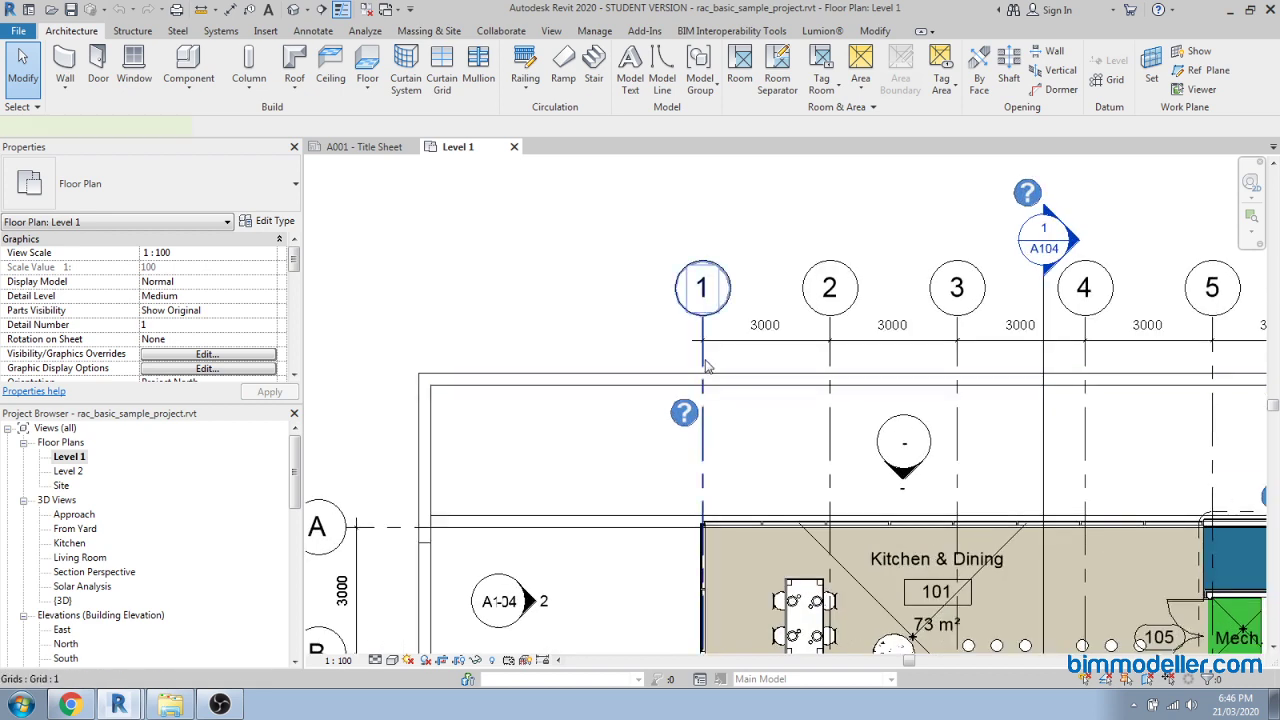
left_click(705, 366)
scroll(702, 358, "up", 2)
left_click_drag(649, 361, 614, 364)
scroll(718, 372, "down", 2)
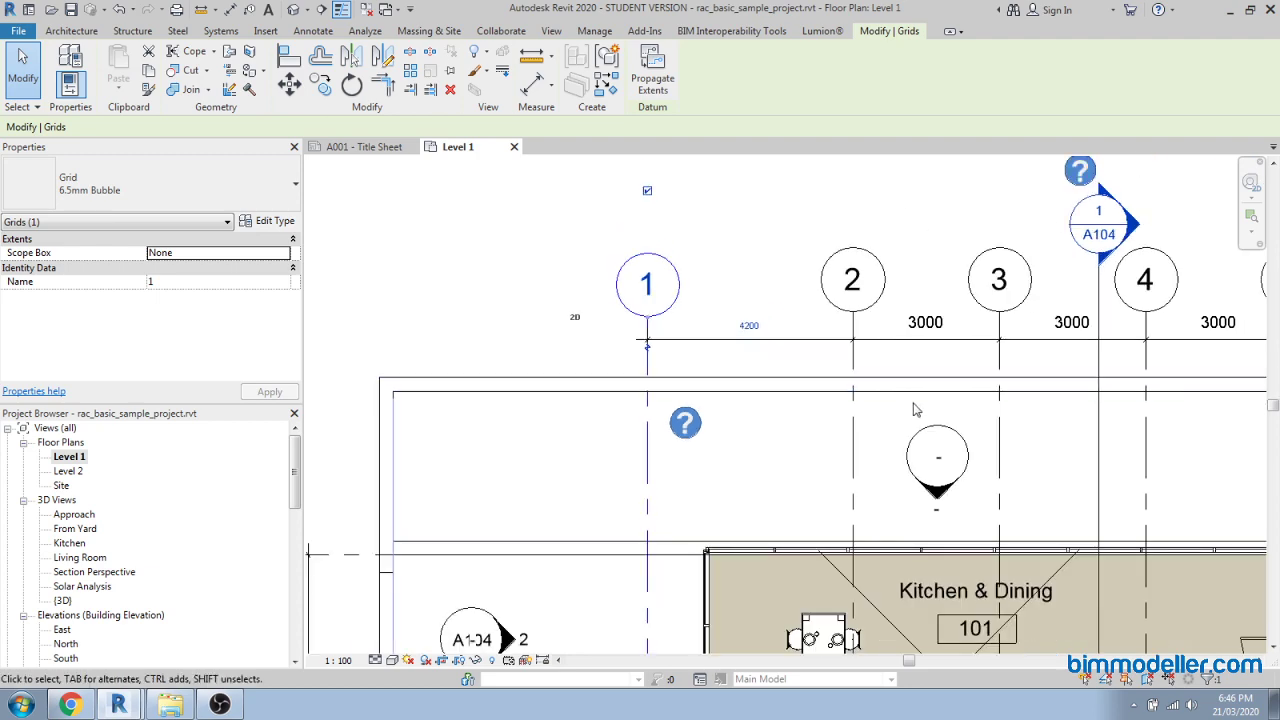
Delete grid 3 from the Level 1 floor plan.
left_click(1000, 368)
scroll(783, 322, "down", 3)
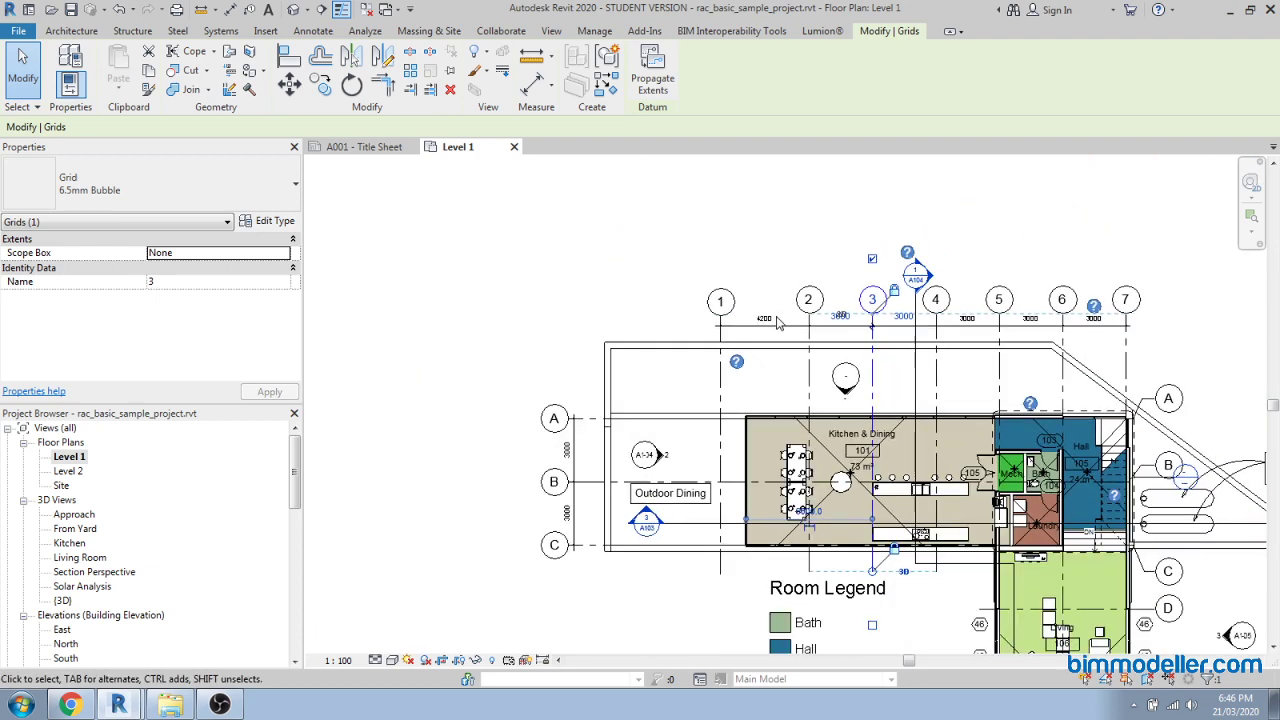
key("Escape")
scroll(793, 387, "down", 1)
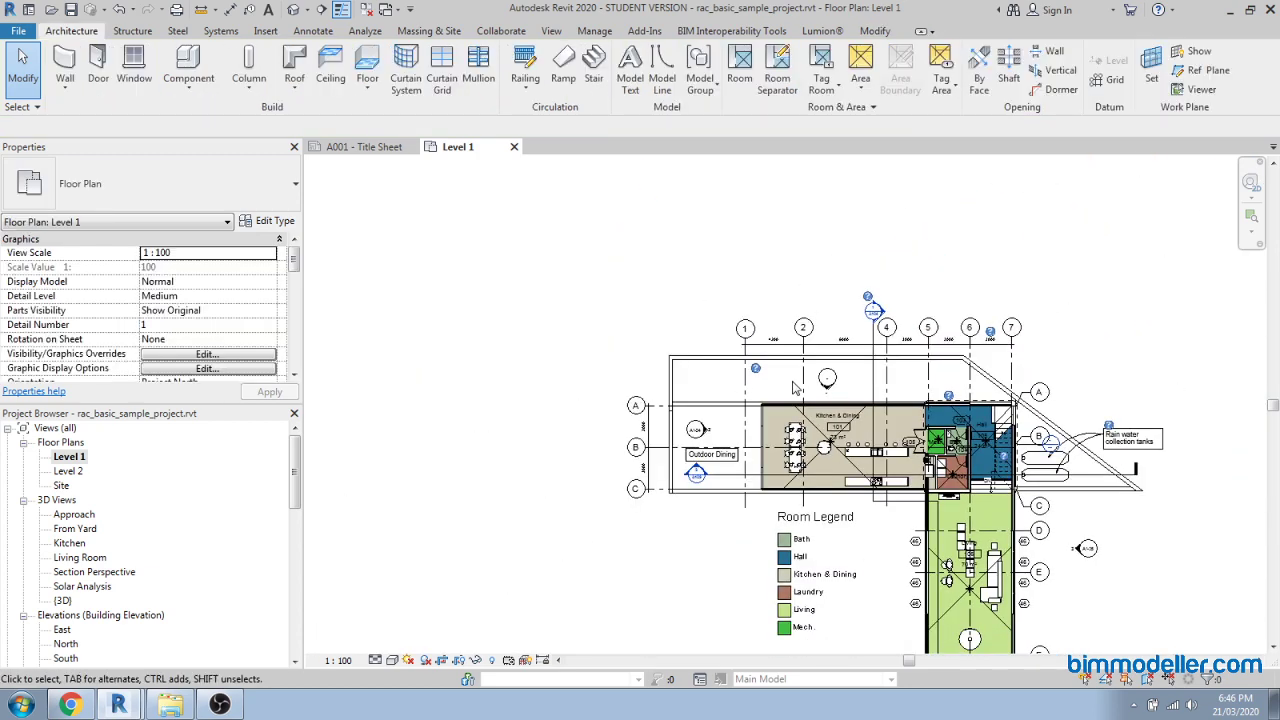
scroll(812, 440, "down", 1)
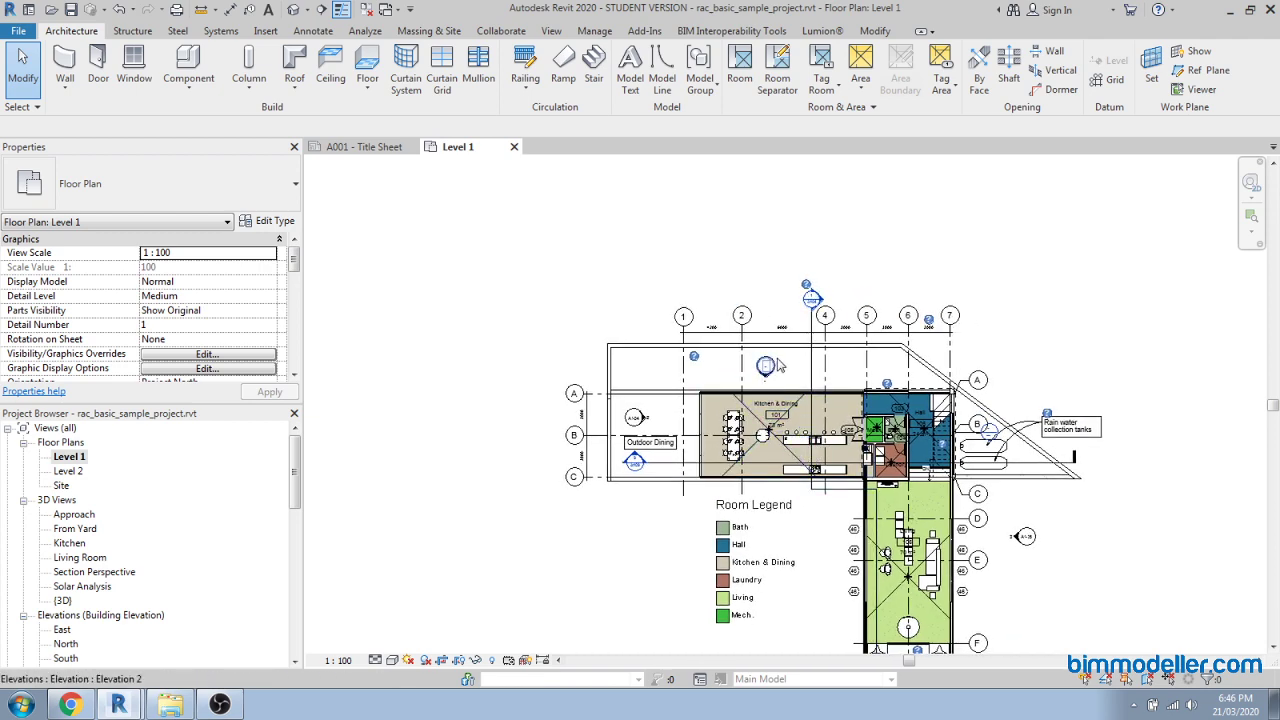
scroll(780, 363, "up", 2)
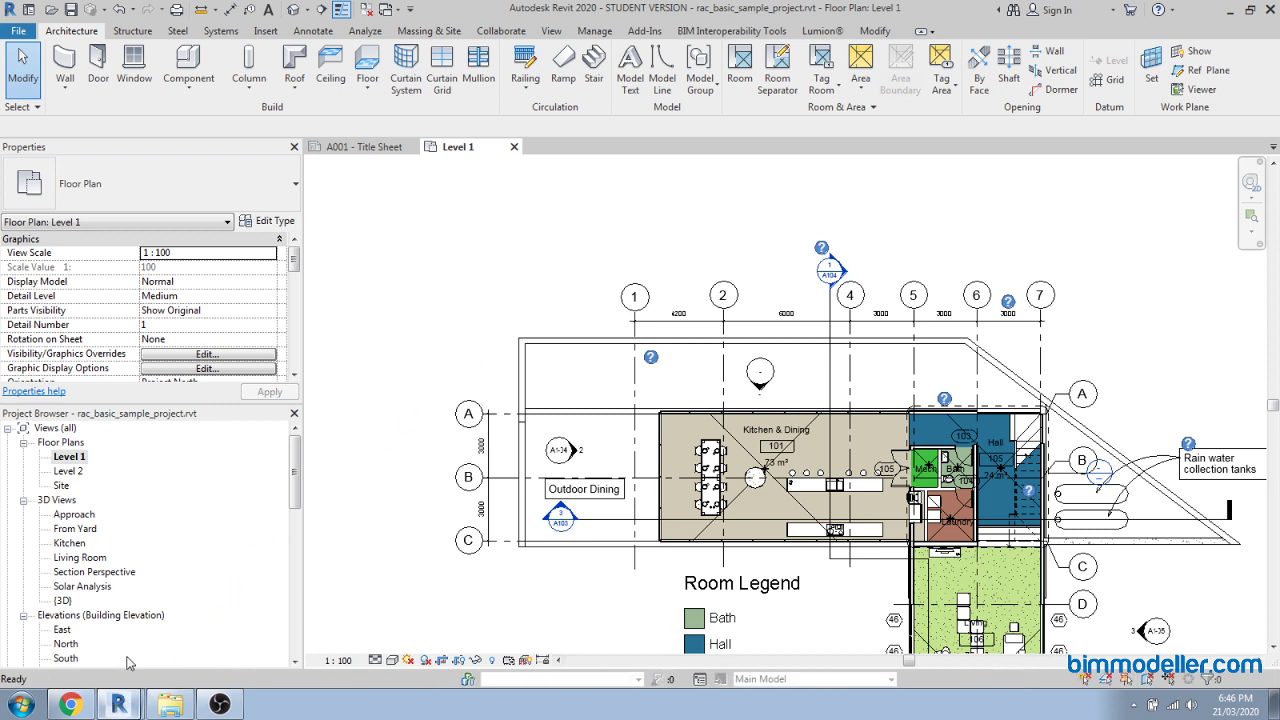
Return to the Structrural Model project and close its inactive views, keeping only the Level 1 structural plan.
scroll(591, 463, "up", 1)
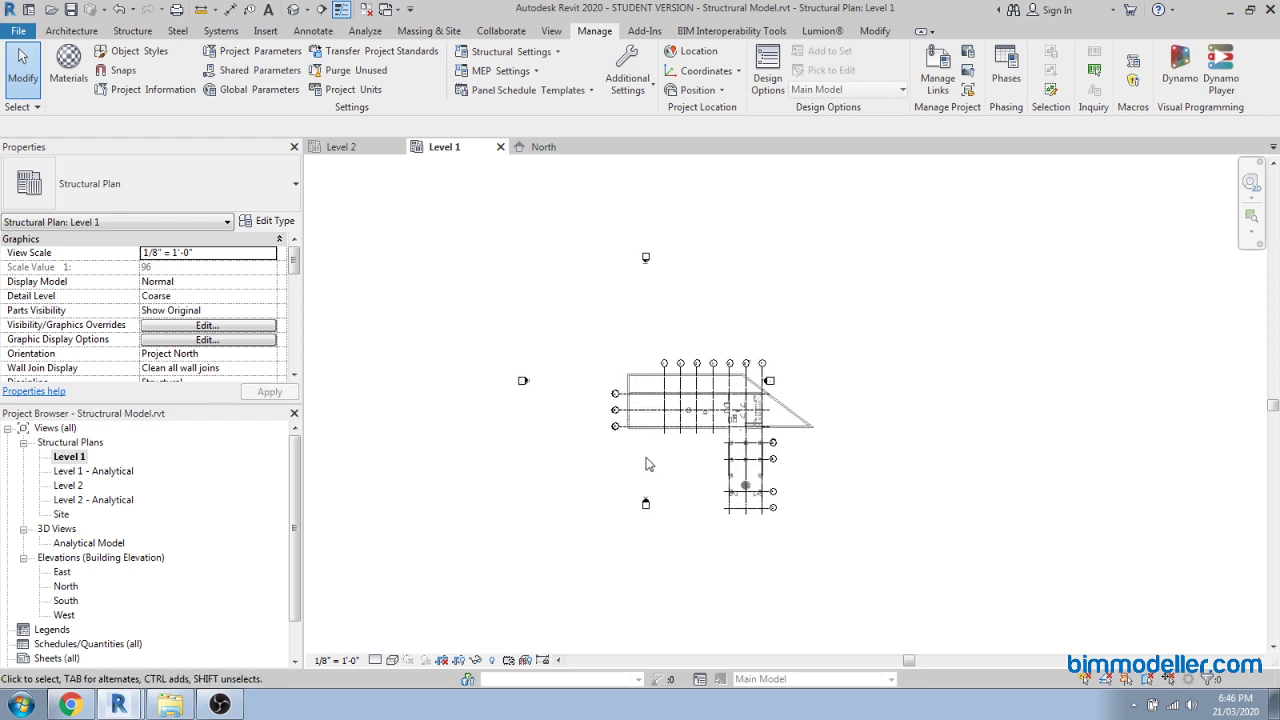
scroll(648, 464, "up", 1)
scroll(651, 443, "up", 1)
scroll(641, 440, "up", 1)
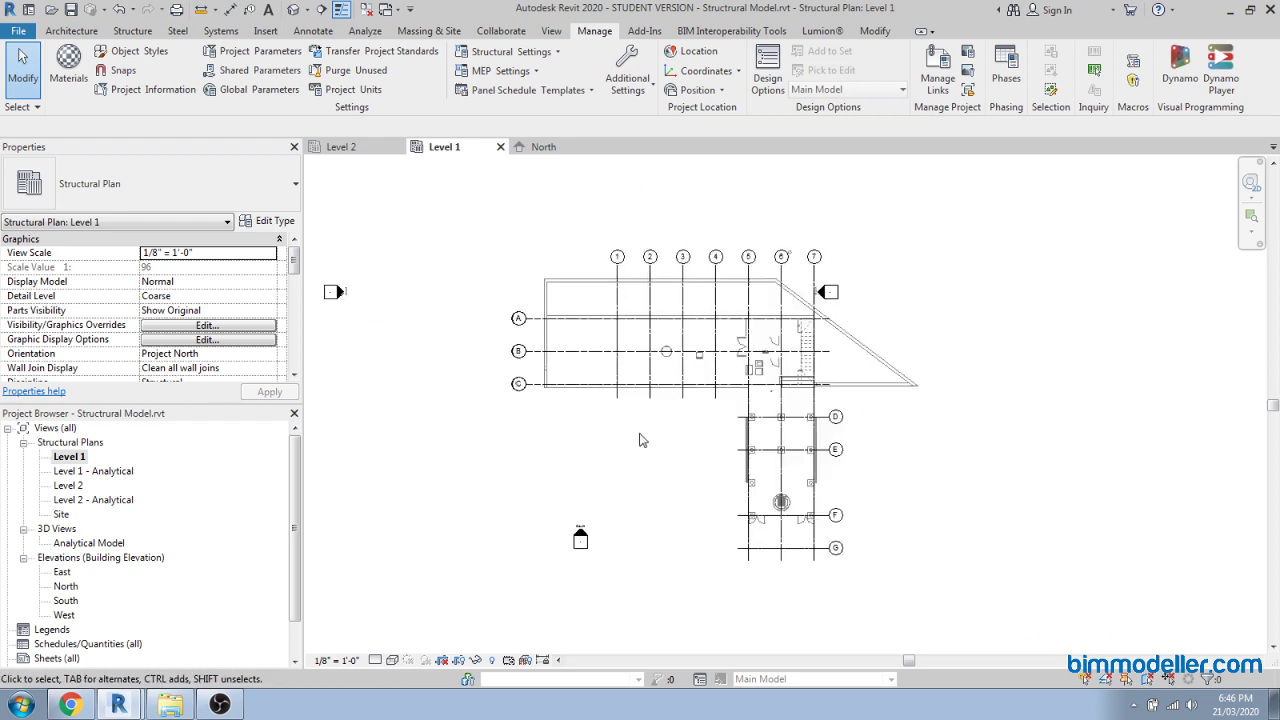
left_click(368, 10)
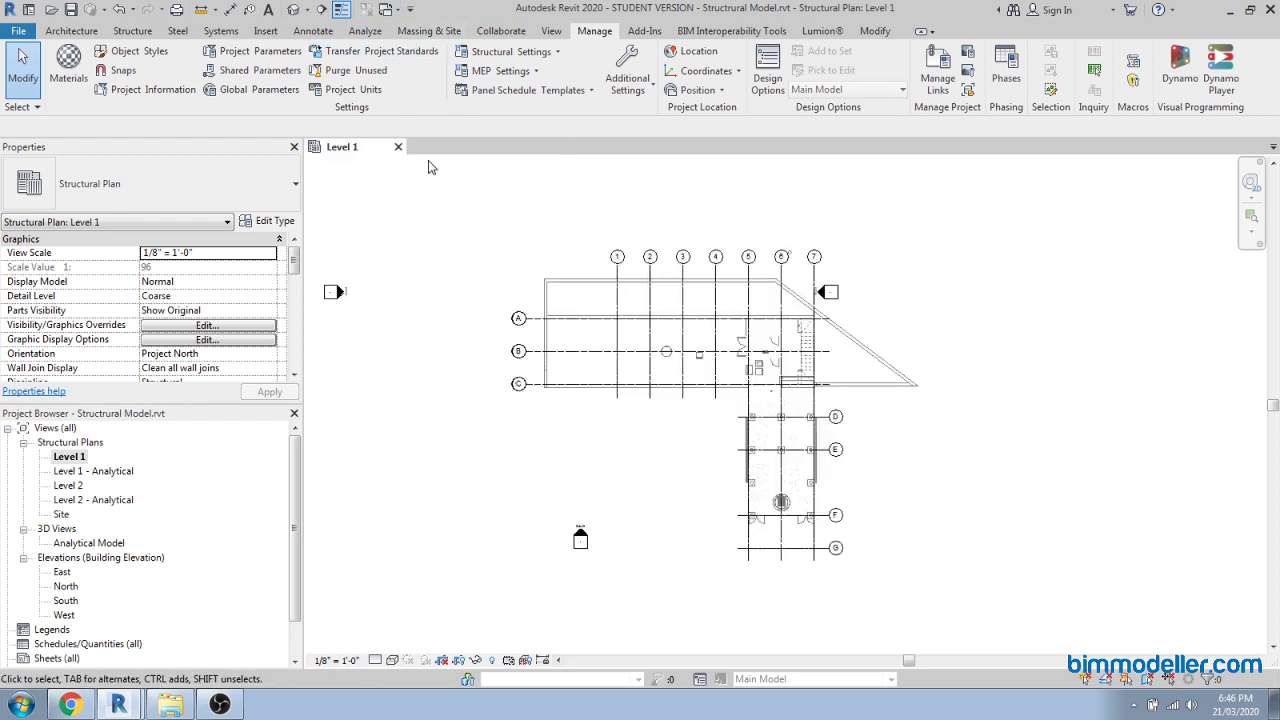
middle_click_drag(505, 308, 470, 305)
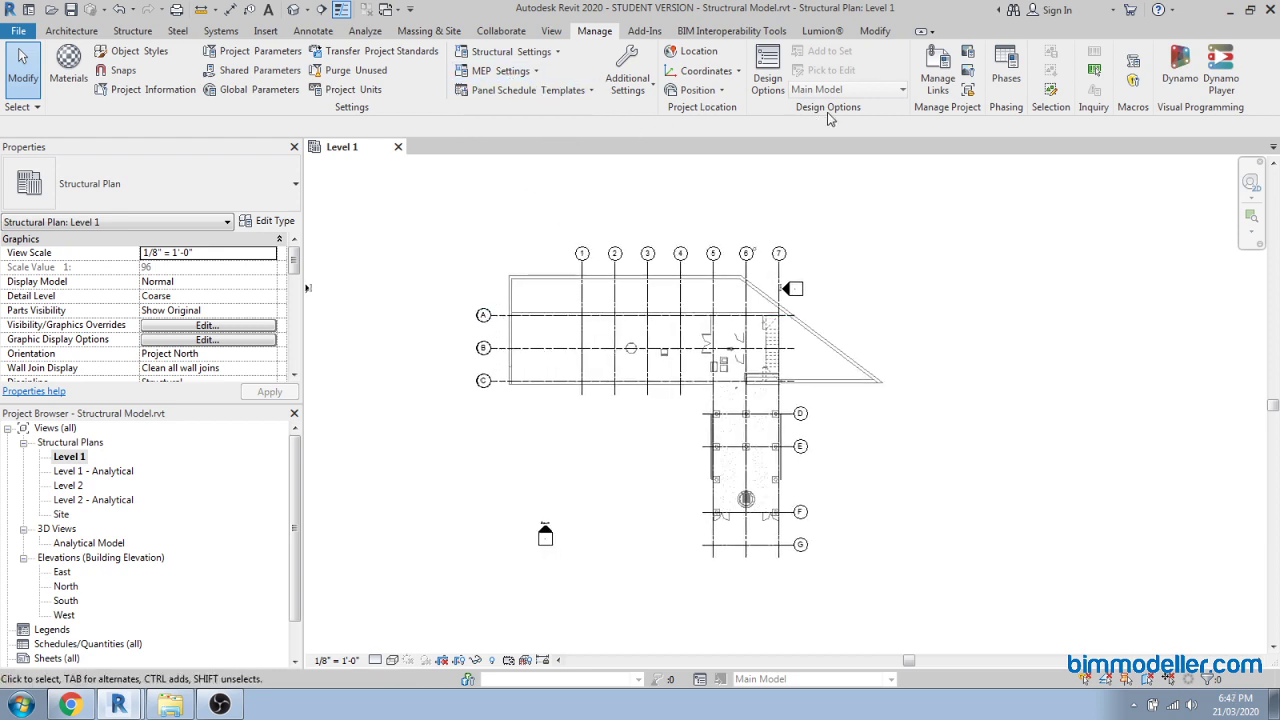
Reload the edited rac_basic_sample_project link in Manage Links.
left_click(937, 88)
left_click(435, 186)
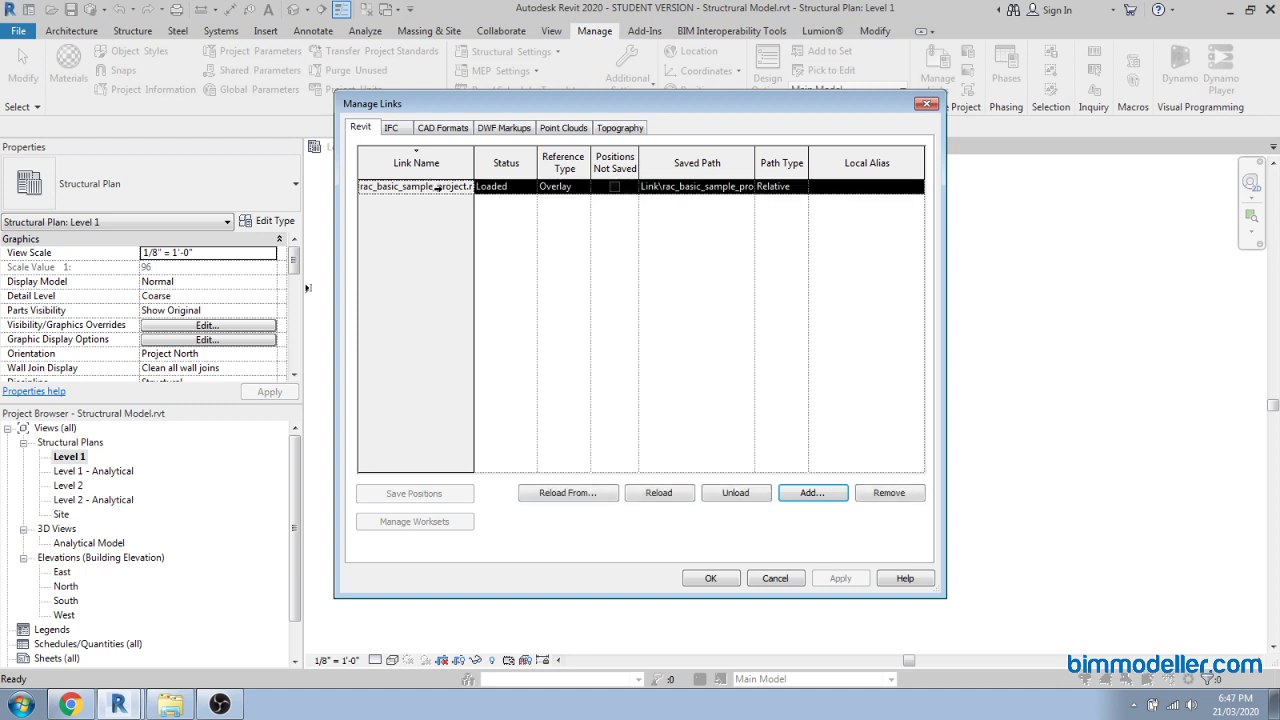
left_click(701, 578)
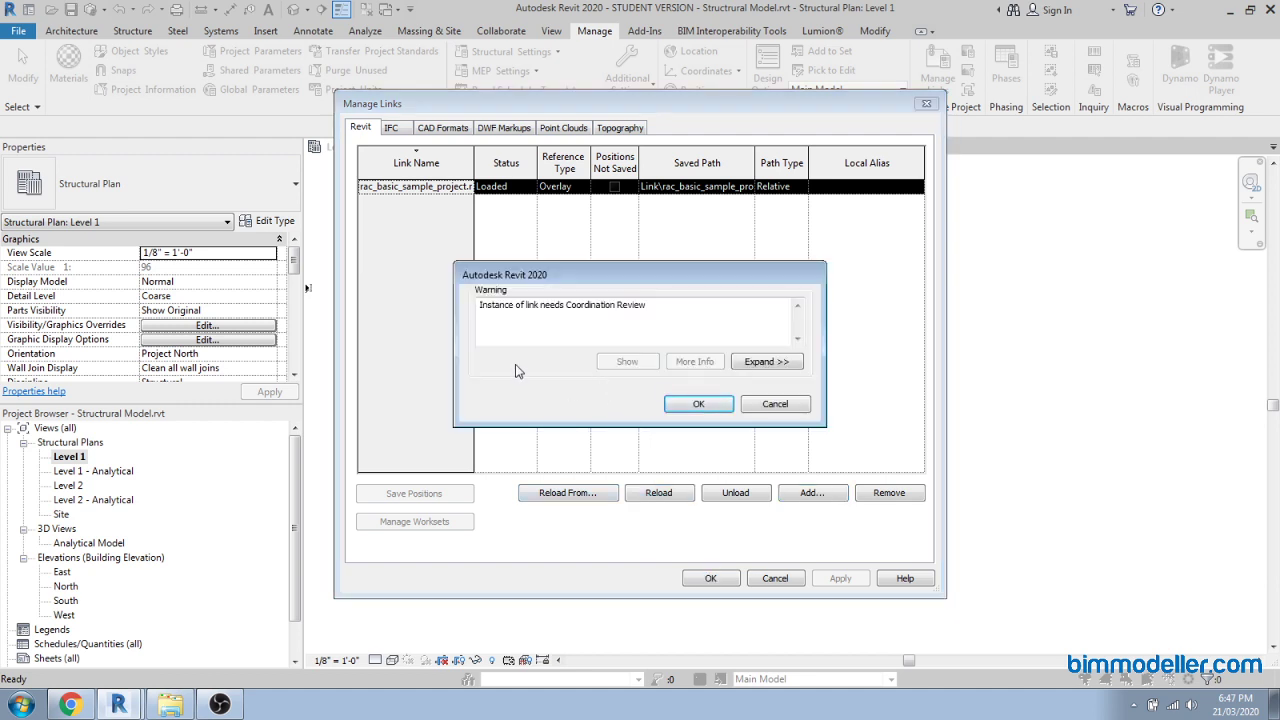
Expand the link warning to examine the affected element, accept it, and close Manage Links.
left_click_drag(494, 276, 501, 243)
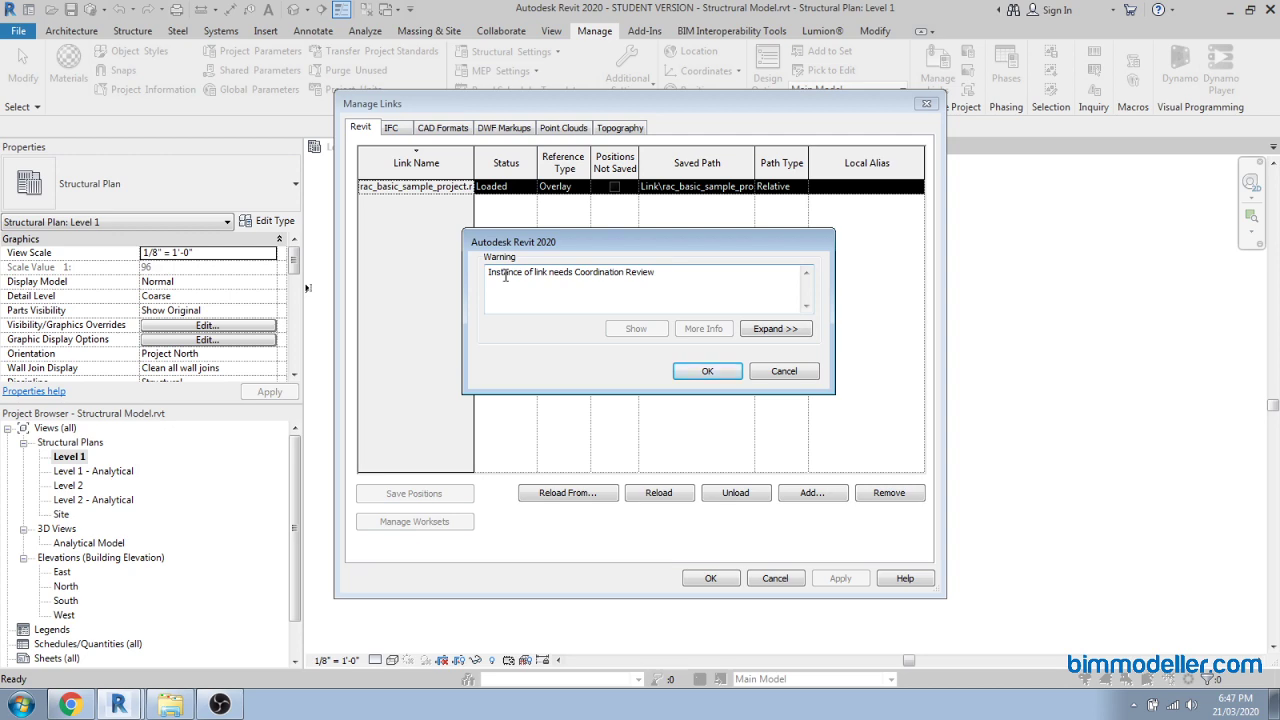
left_click(757, 333)
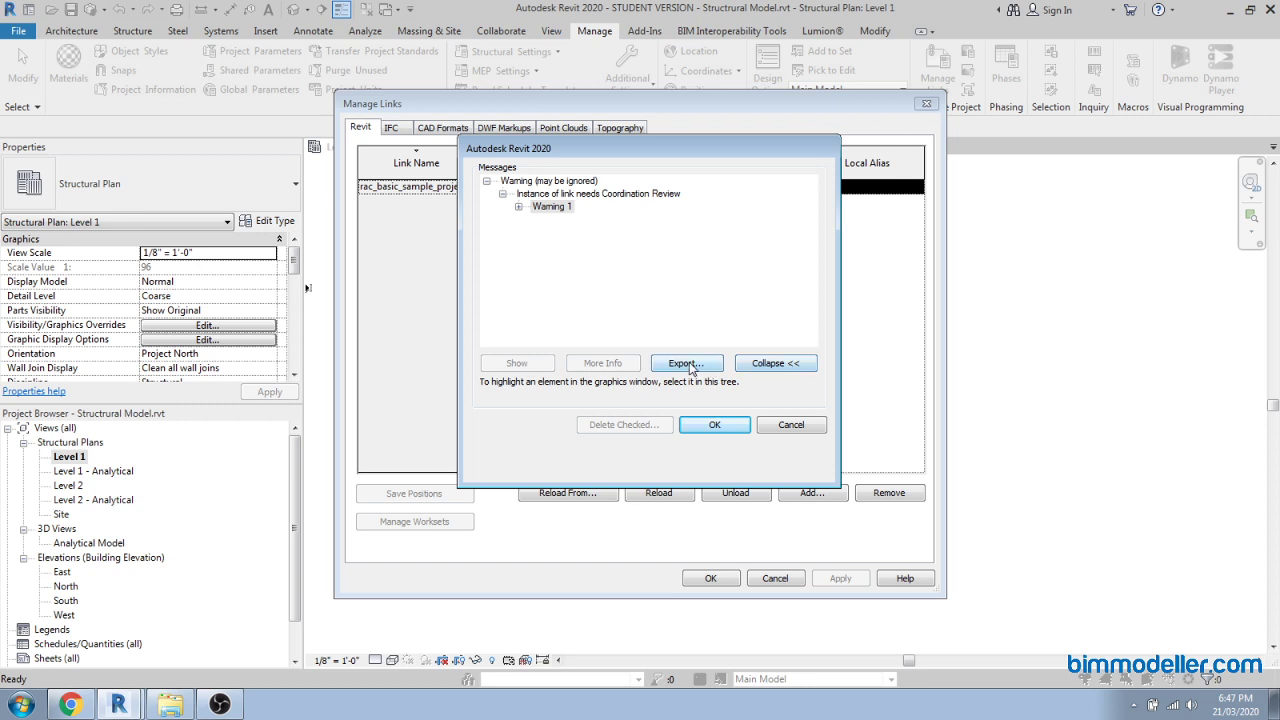
left_click(518, 208)
left_click(598, 228)
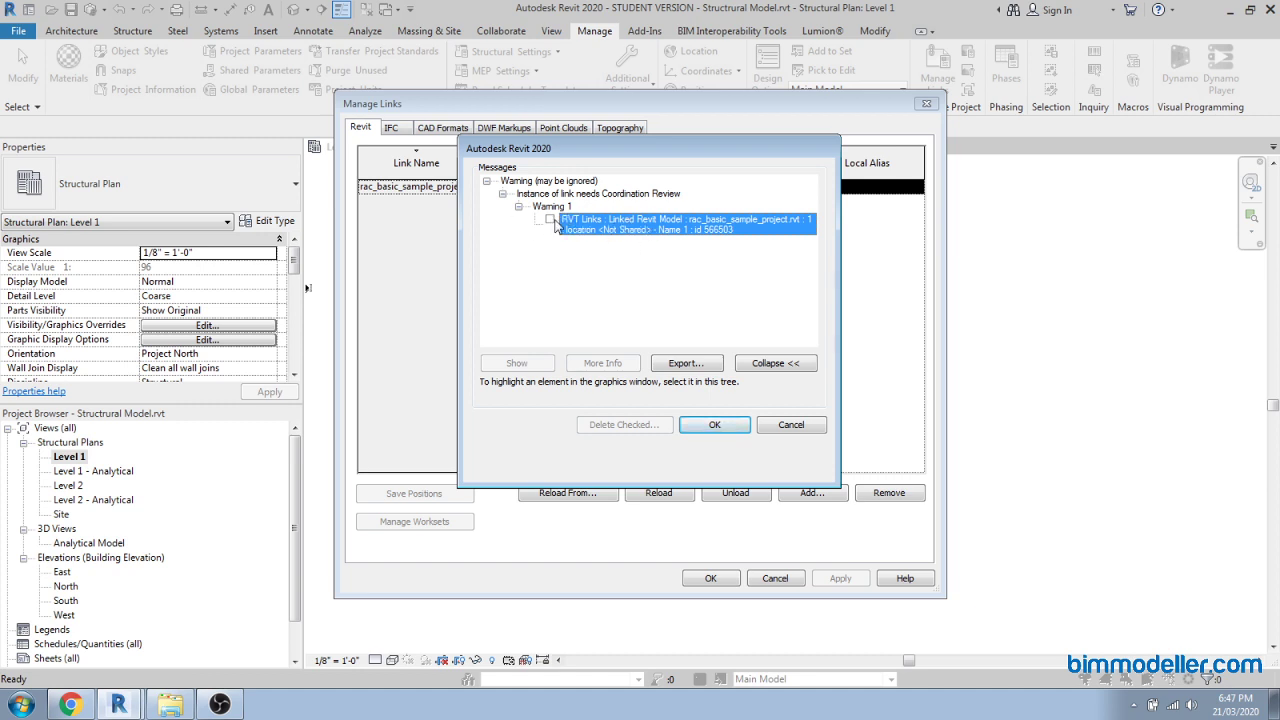
left_click(714, 424)
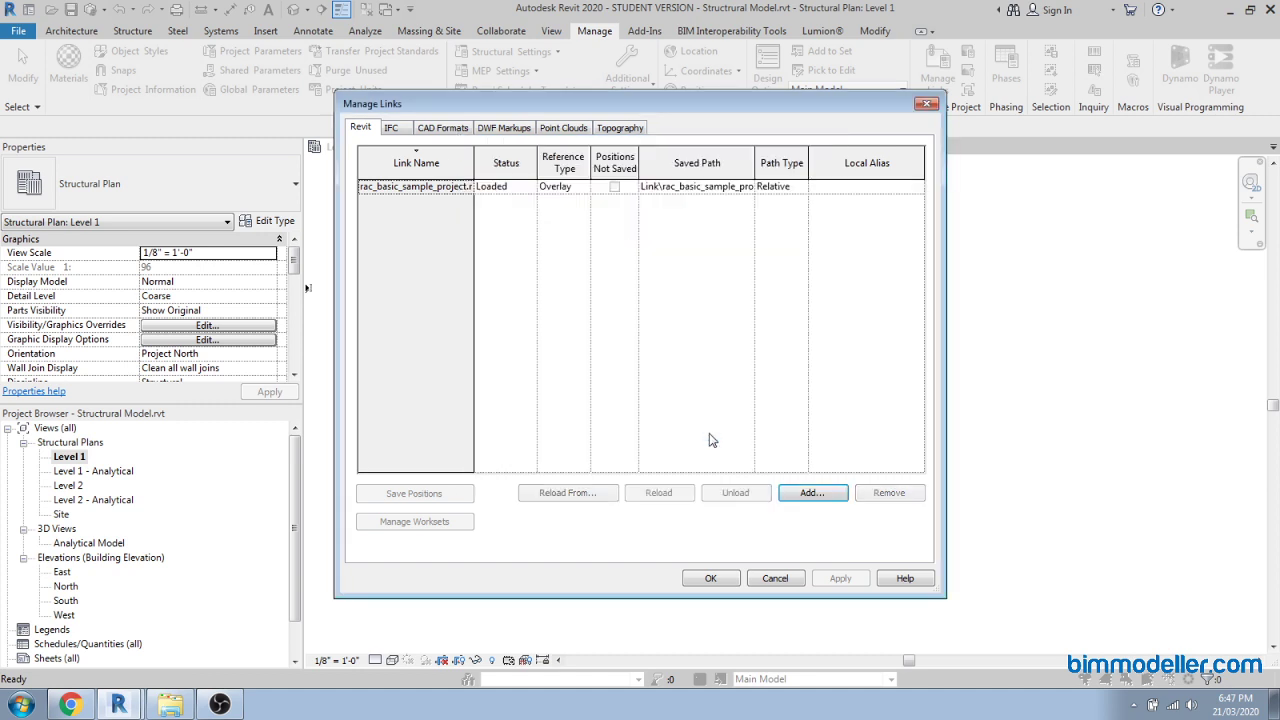
left_click(711, 580)
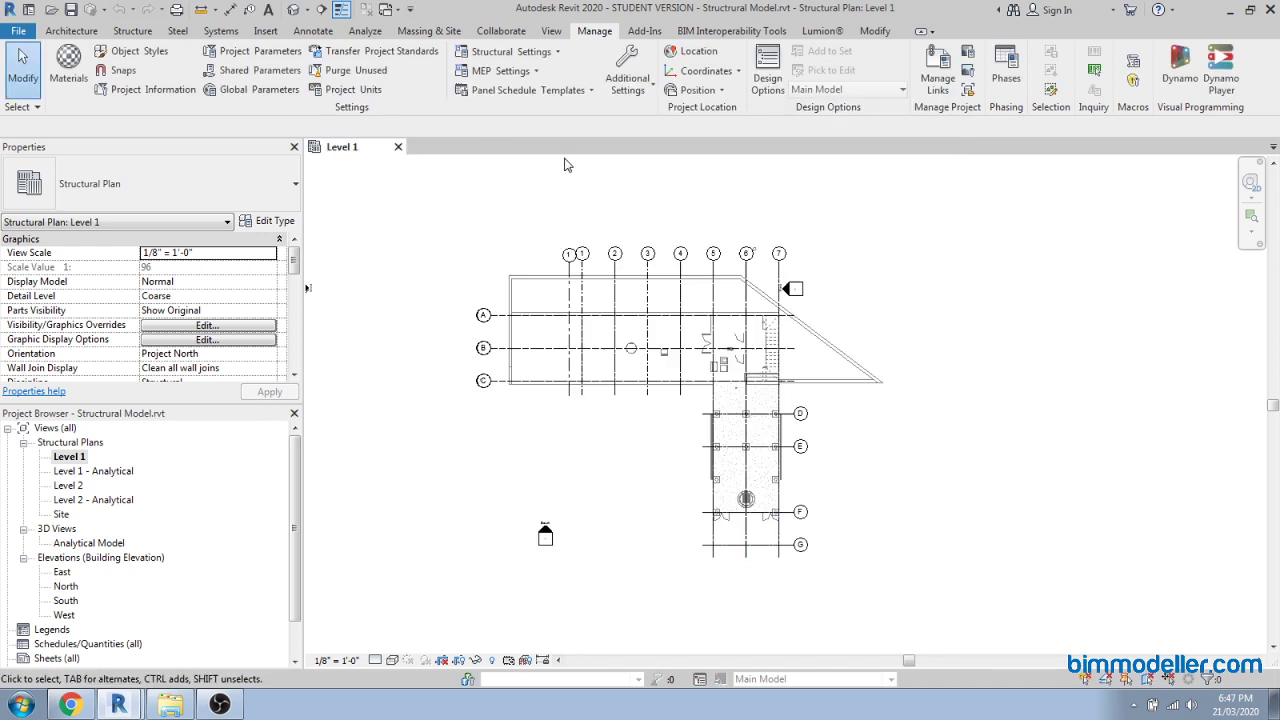
Start a Coordination Review on the linked rac_basic_sample_project instance in the Level 1 plan.
left_click(501, 30)
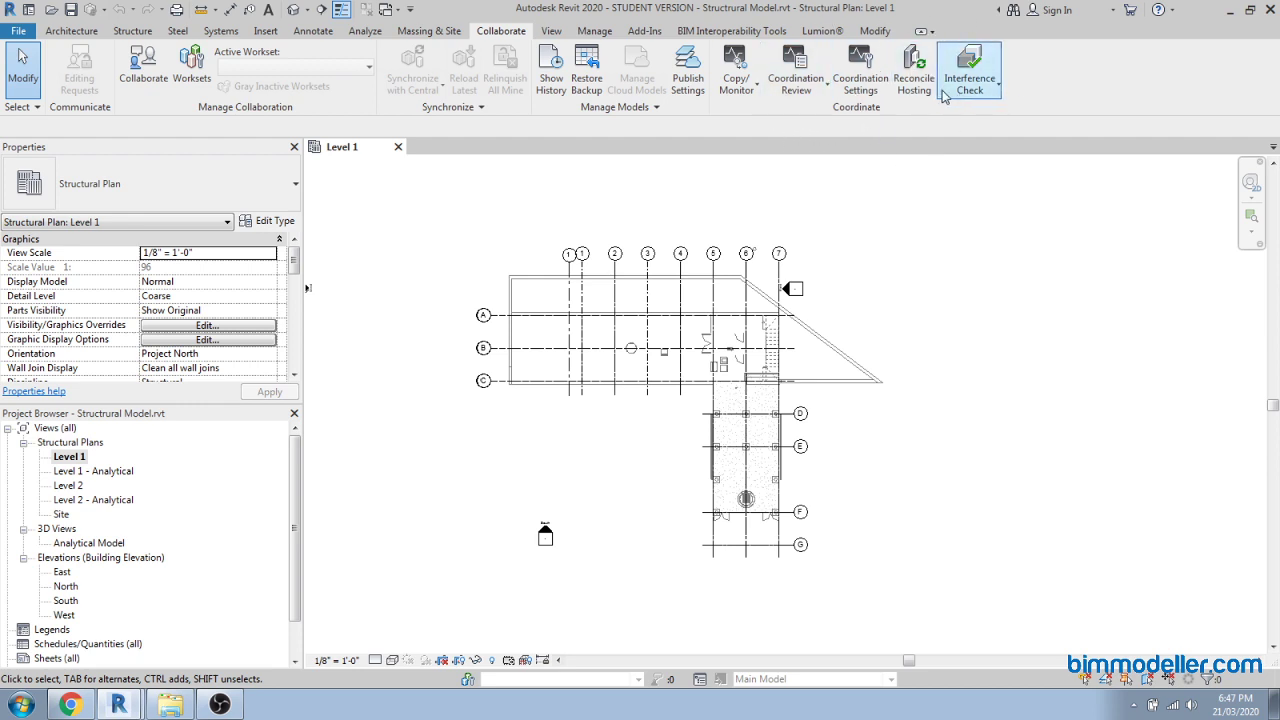
left_click(872, 93)
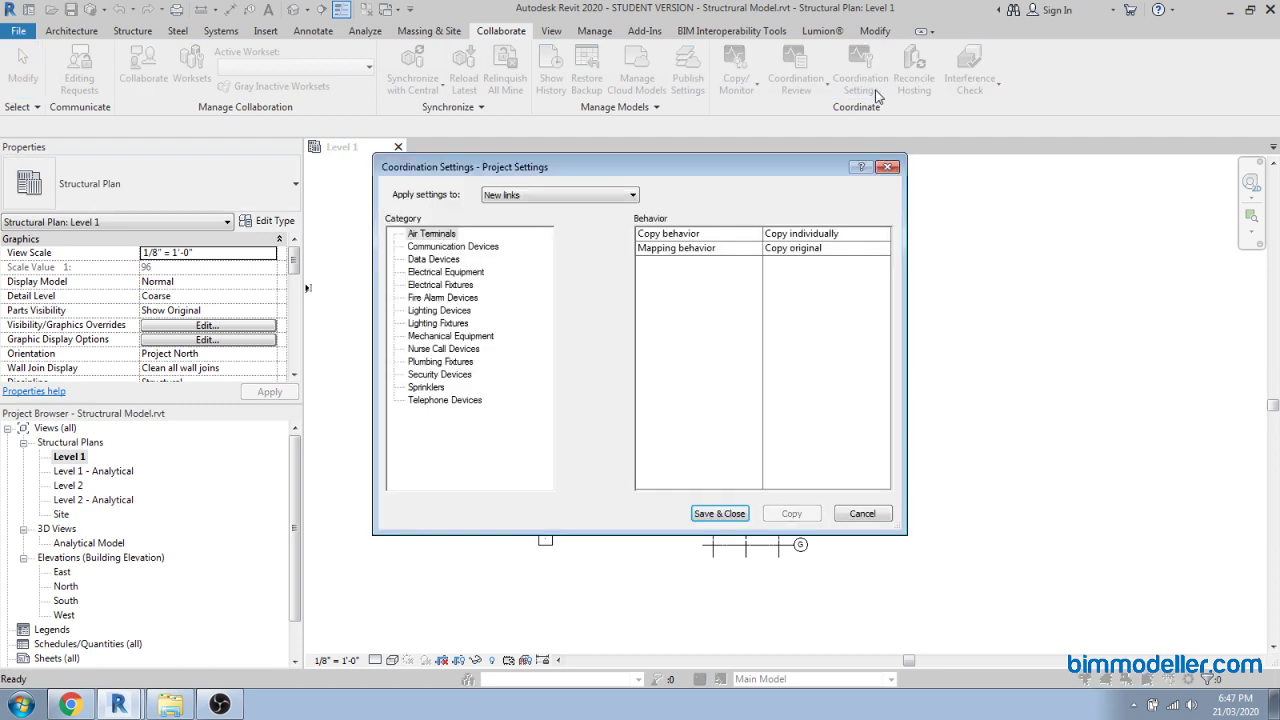
left_click(888, 166)
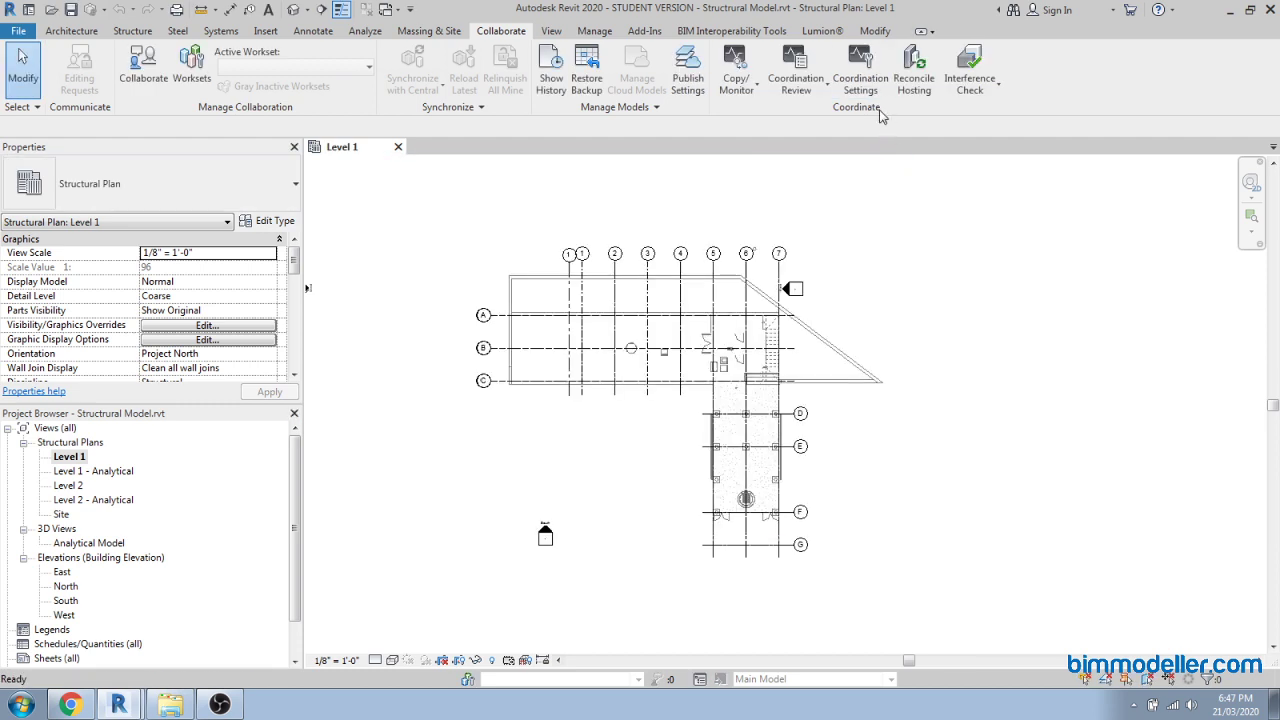
left_click(812, 95)
left_click(814, 147)
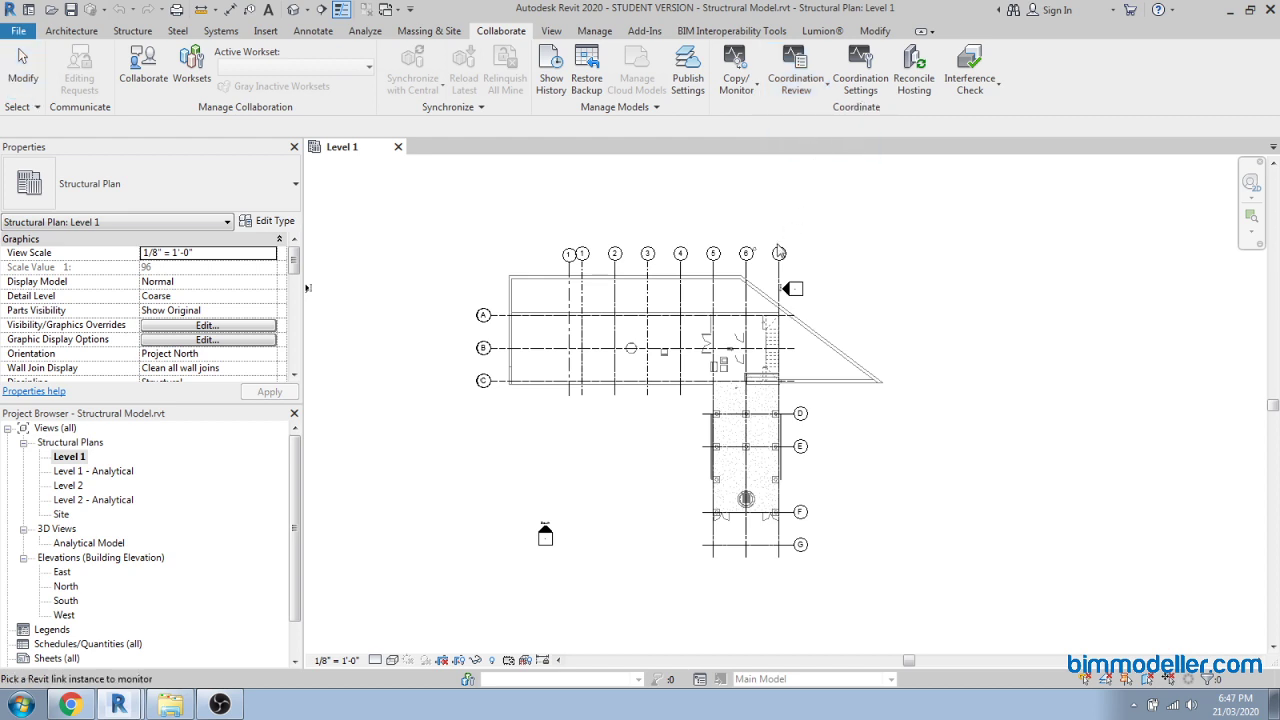
left_click(756, 293)
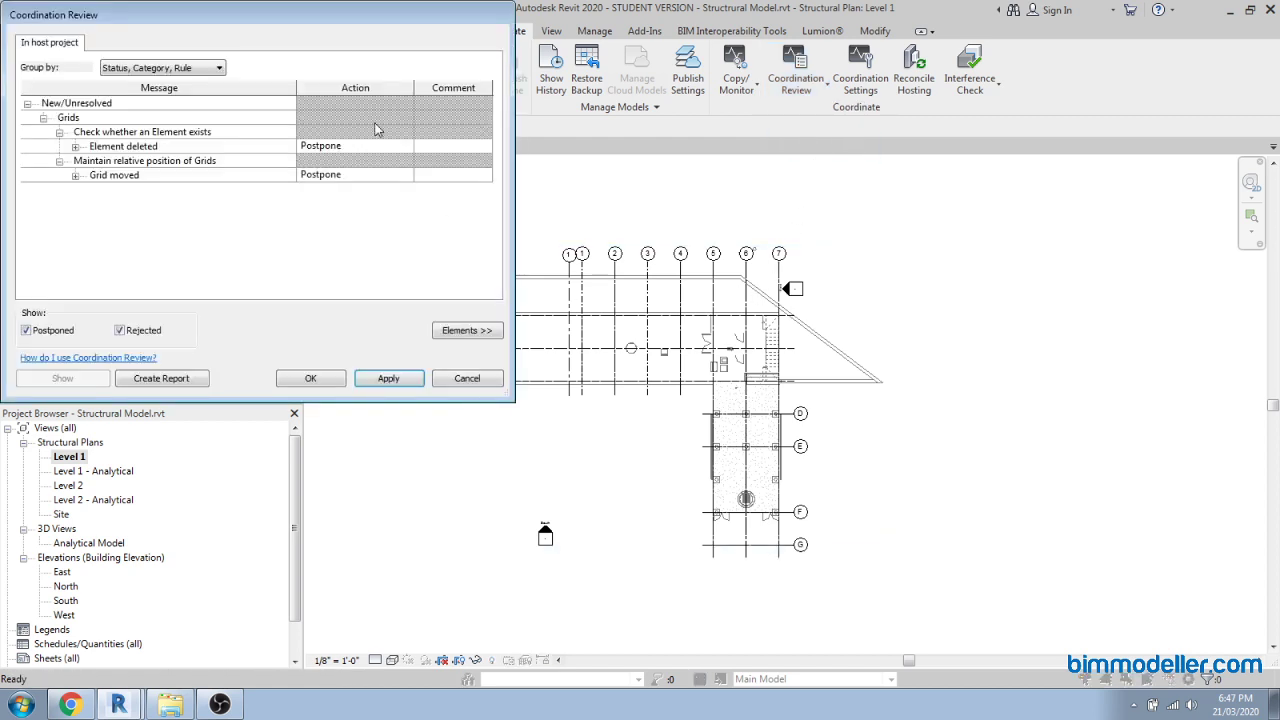
Examine the deleted and moved grid messages in the Coordination Review, and close it.
left_click_drag(314, 20, 668, 103)
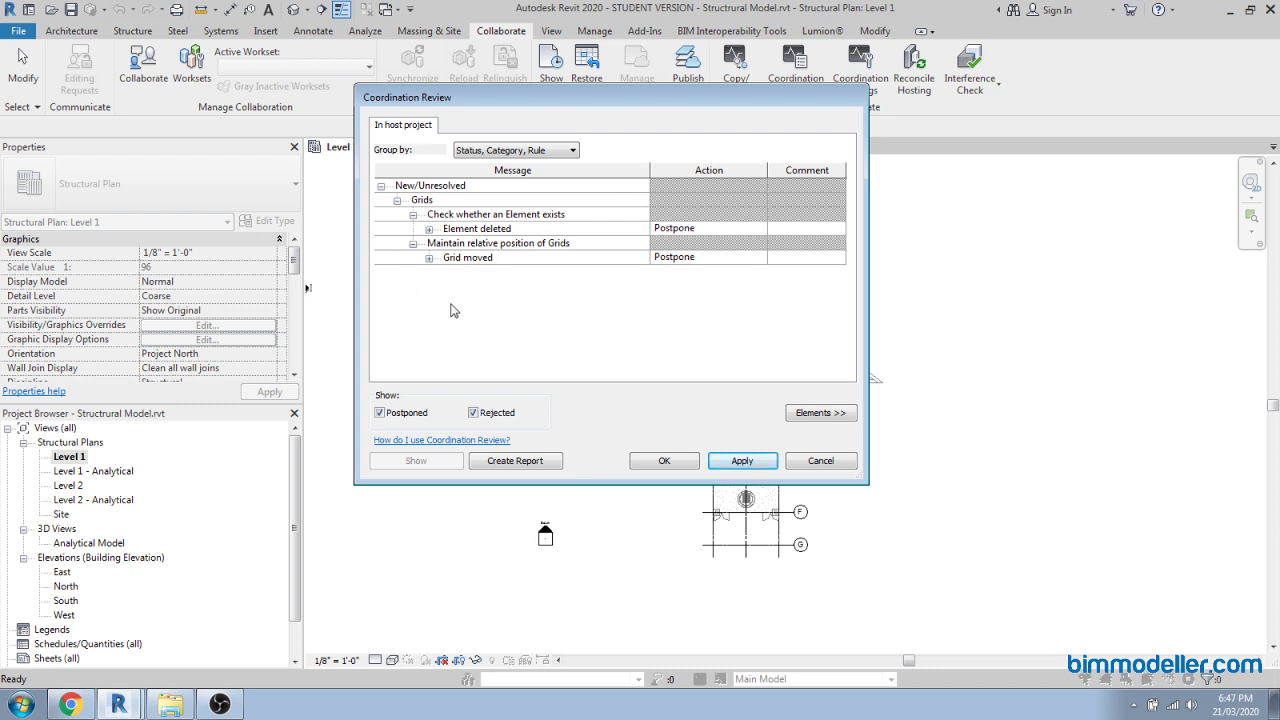
left_click(466, 218)
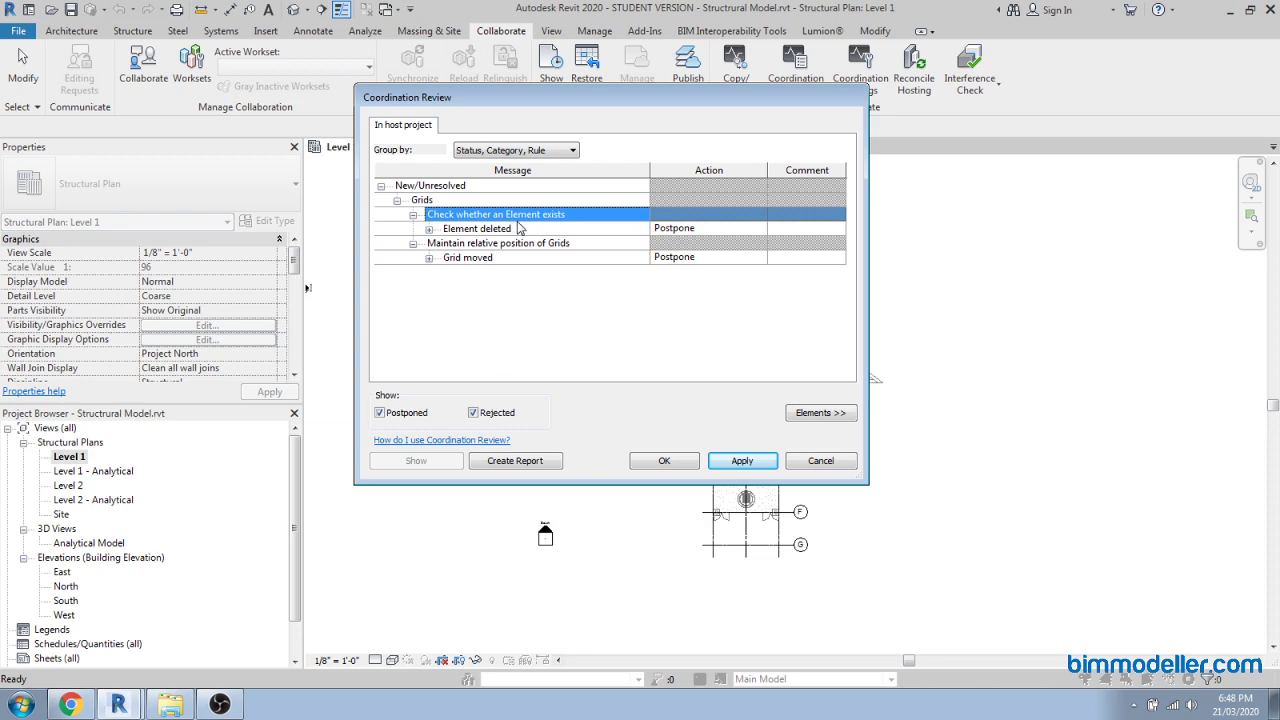
left_click_drag(607, 104, 933, 98)
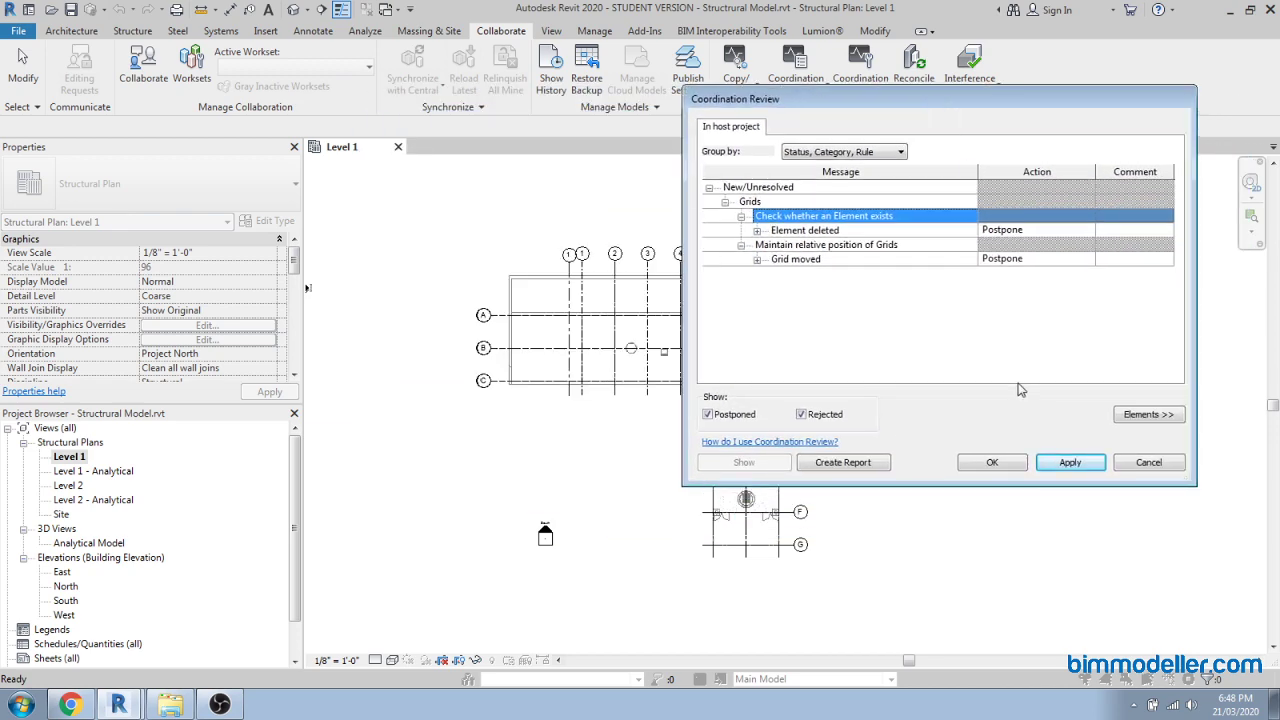
left_click(990, 448)
Inspect monitored grids 1 and 3 against the linked model's grids in the Level 1 plan.
scroll(555, 260, "up", 5)
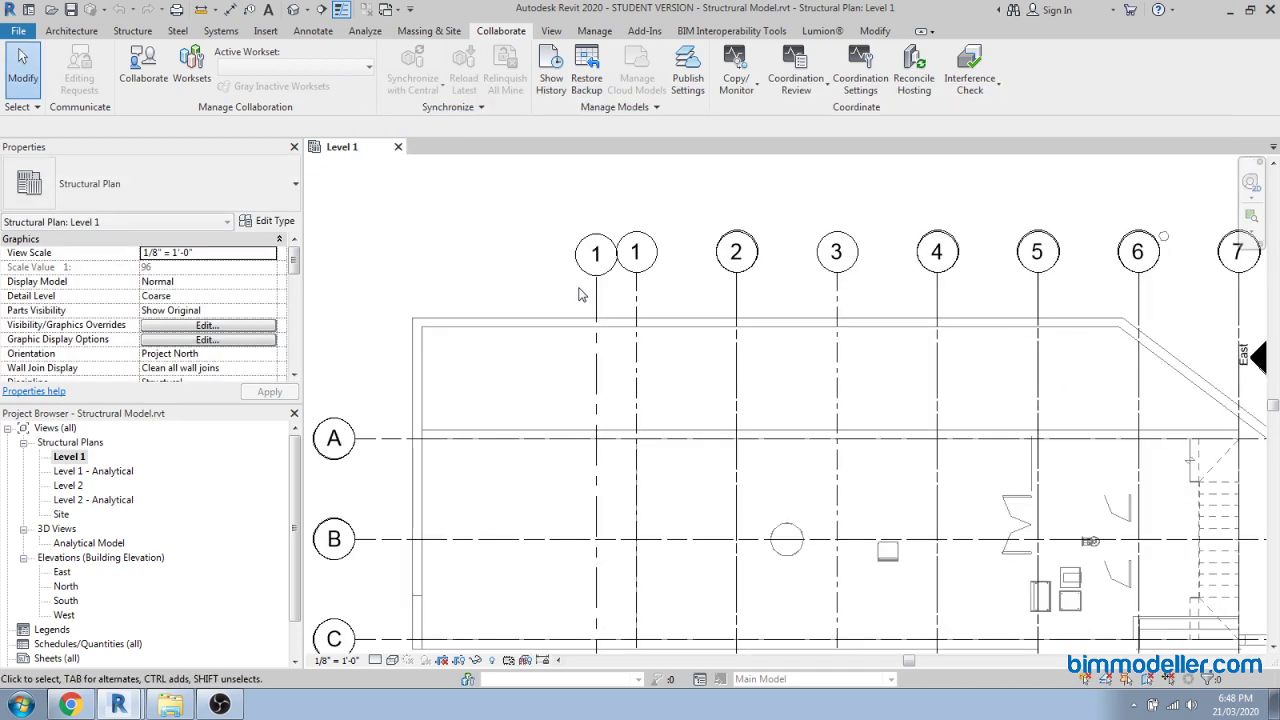
left_click(646, 292)
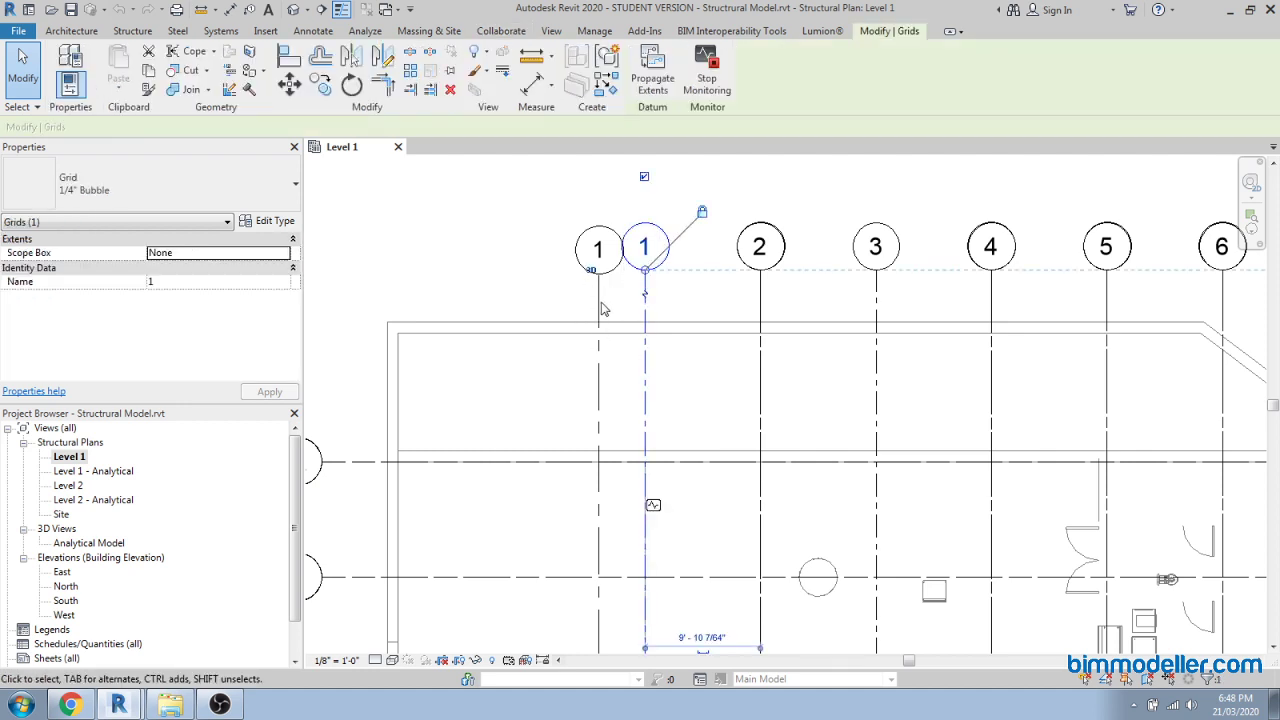
scroll(600, 308, "down", 2)
key("Escape")
scroll(786, 313, "up", 2)
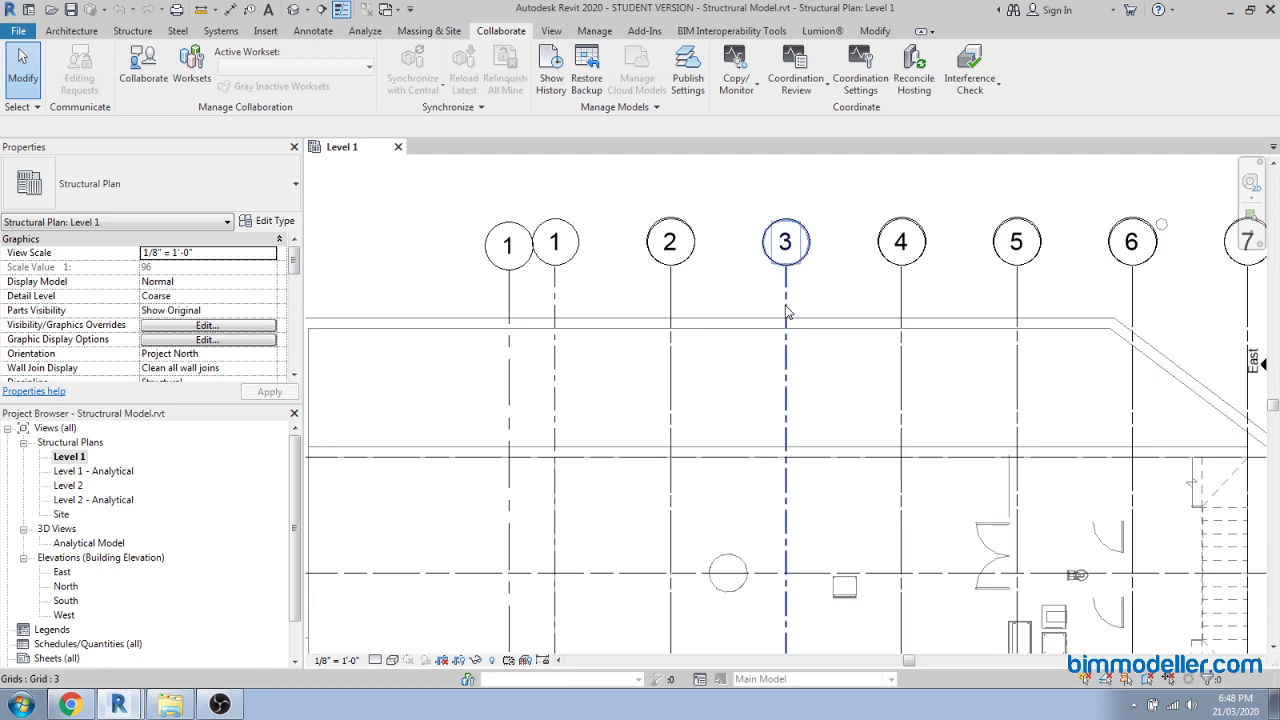
left_click(786, 313)
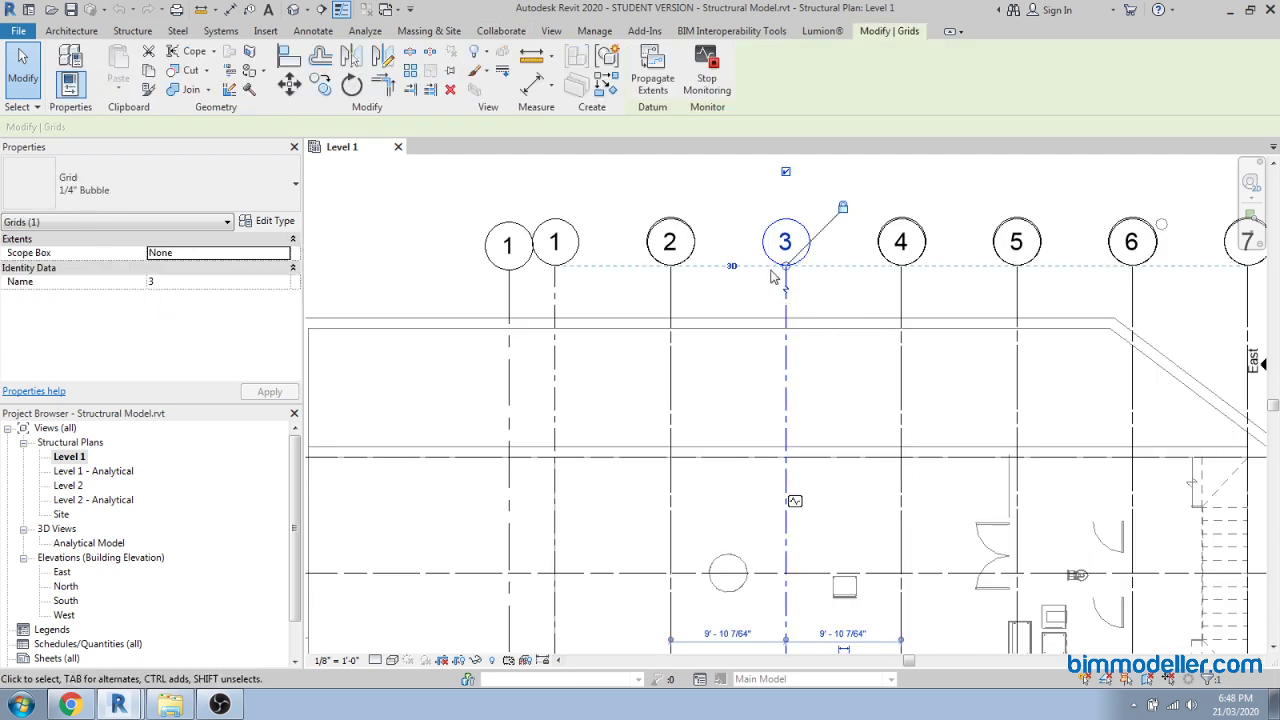
key("Escape")
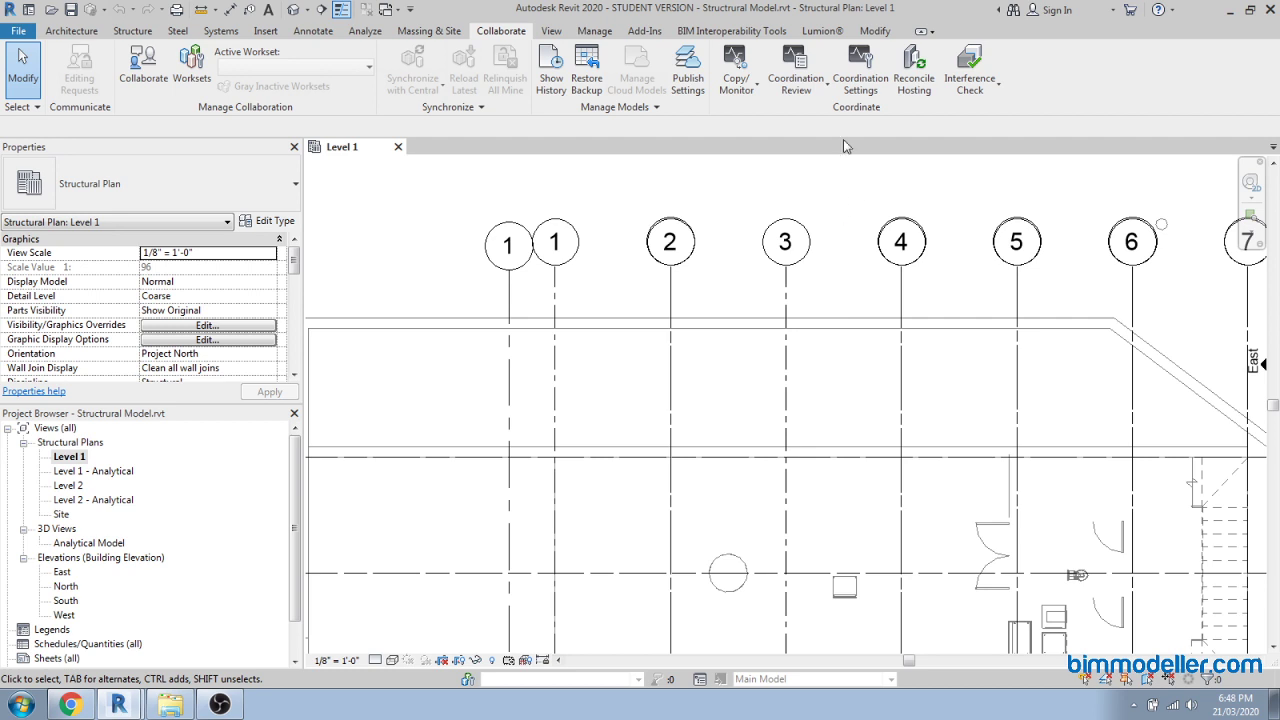
Run Coordination Review on the linked model again and set the deleted grid's action to Delete Element.
left_click(796, 84)
left_click(815, 148)
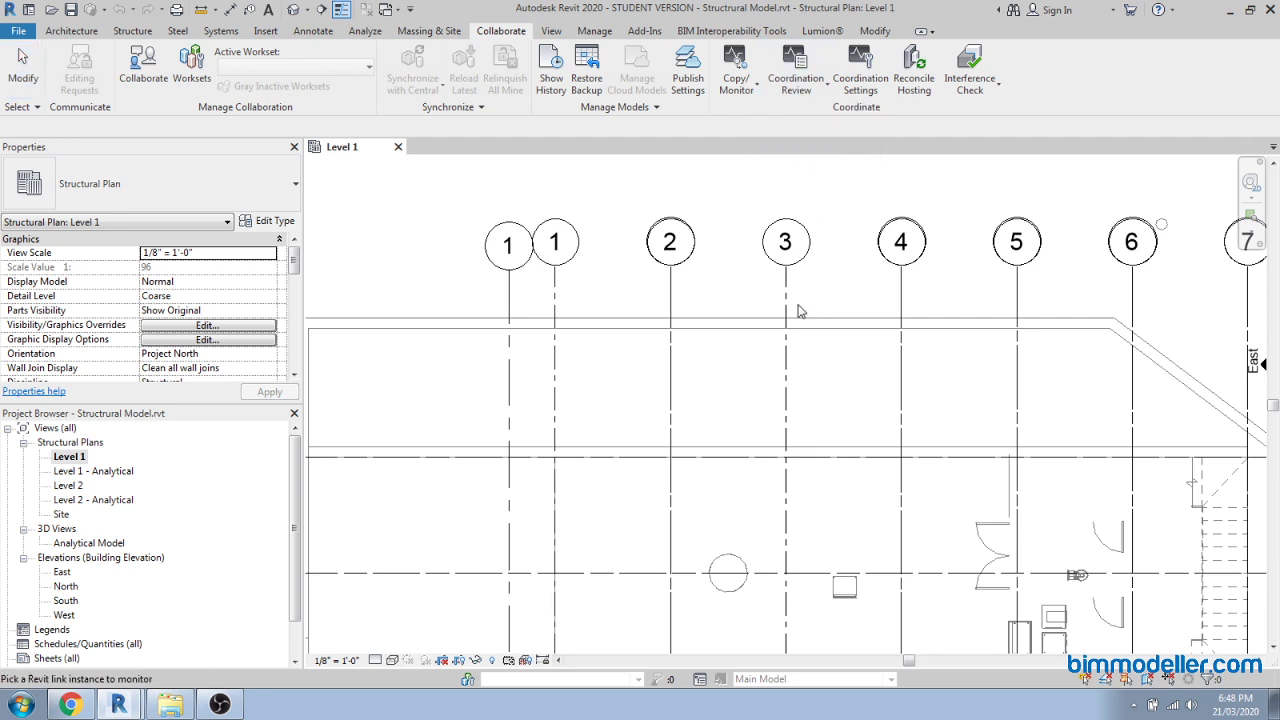
left_click(803, 322)
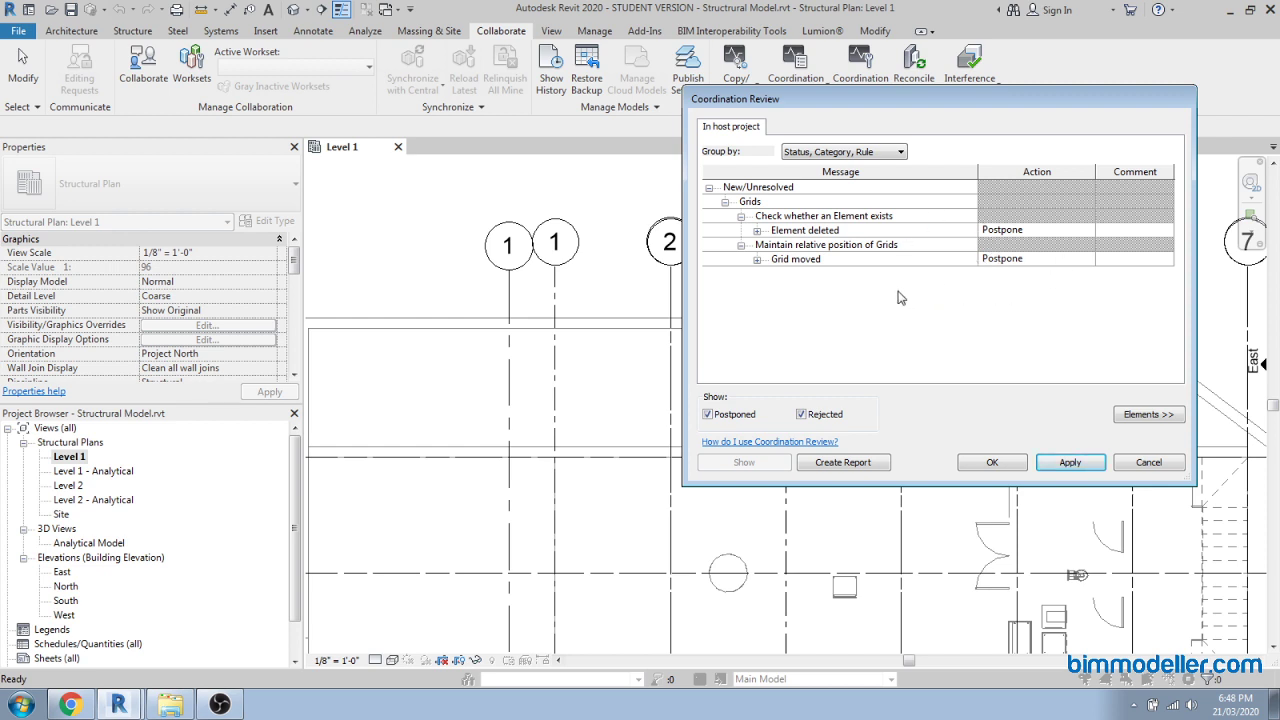
left_click(788, 236)
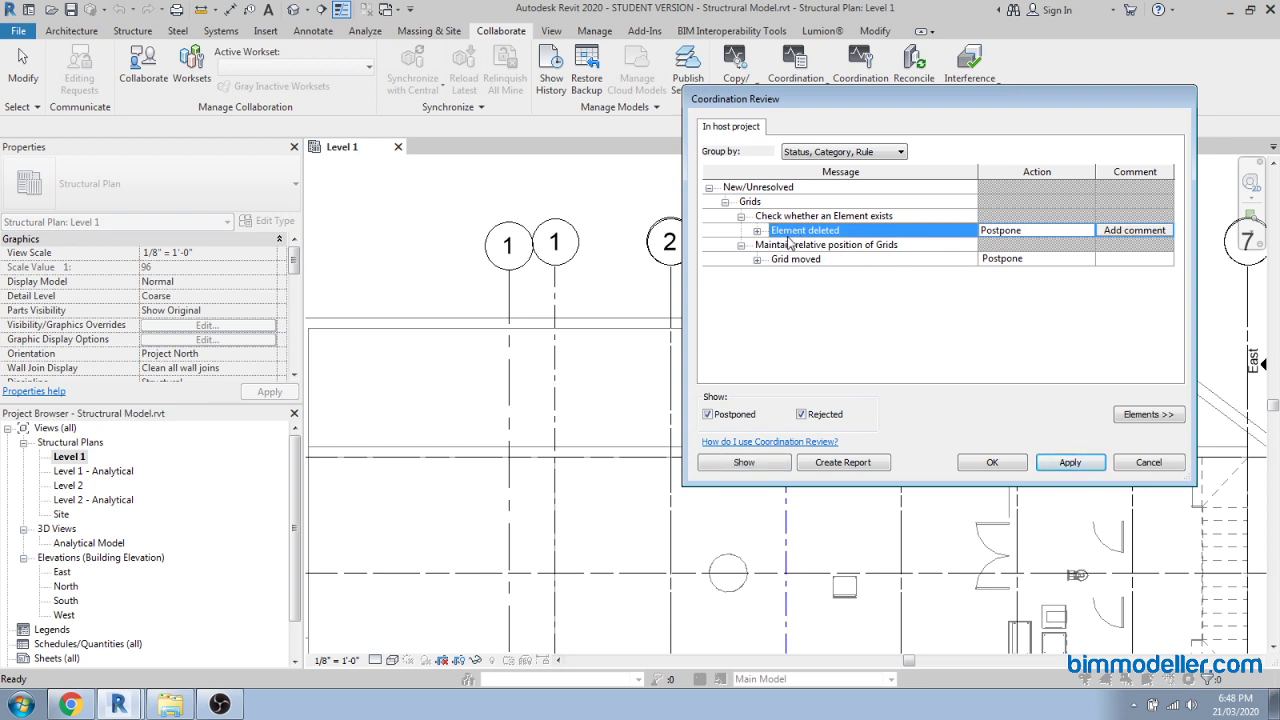
left_click(1080, 232)
left_click(1087, 231)
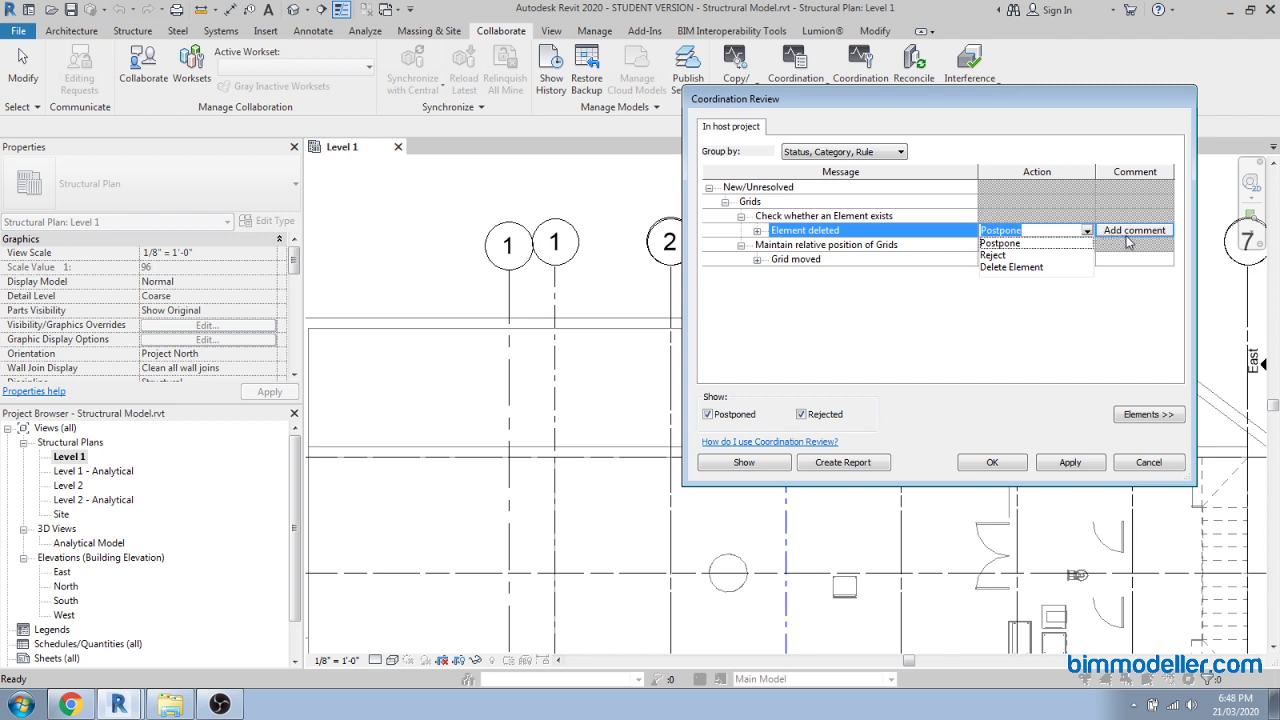
left_click(998, 267)
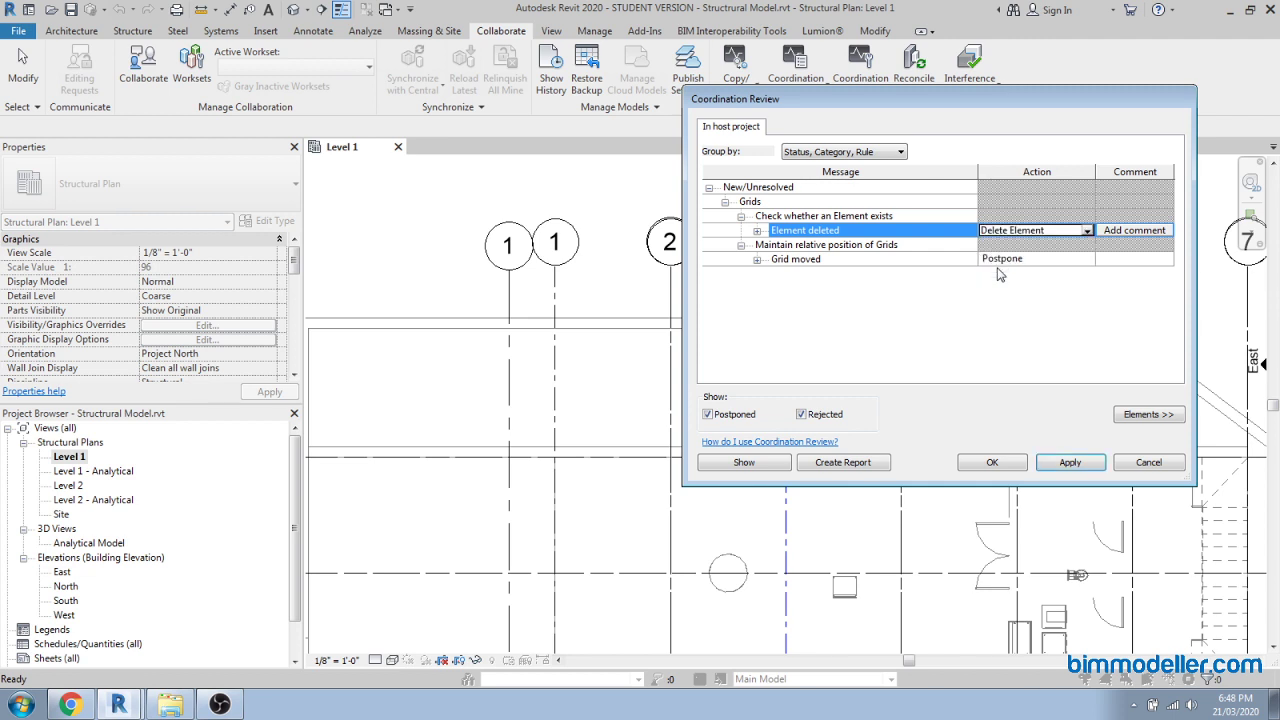
Set the moved grid's action to Modify Grid '1', apply the review actions, and close the Coordination Review.
left_click(835, 262)
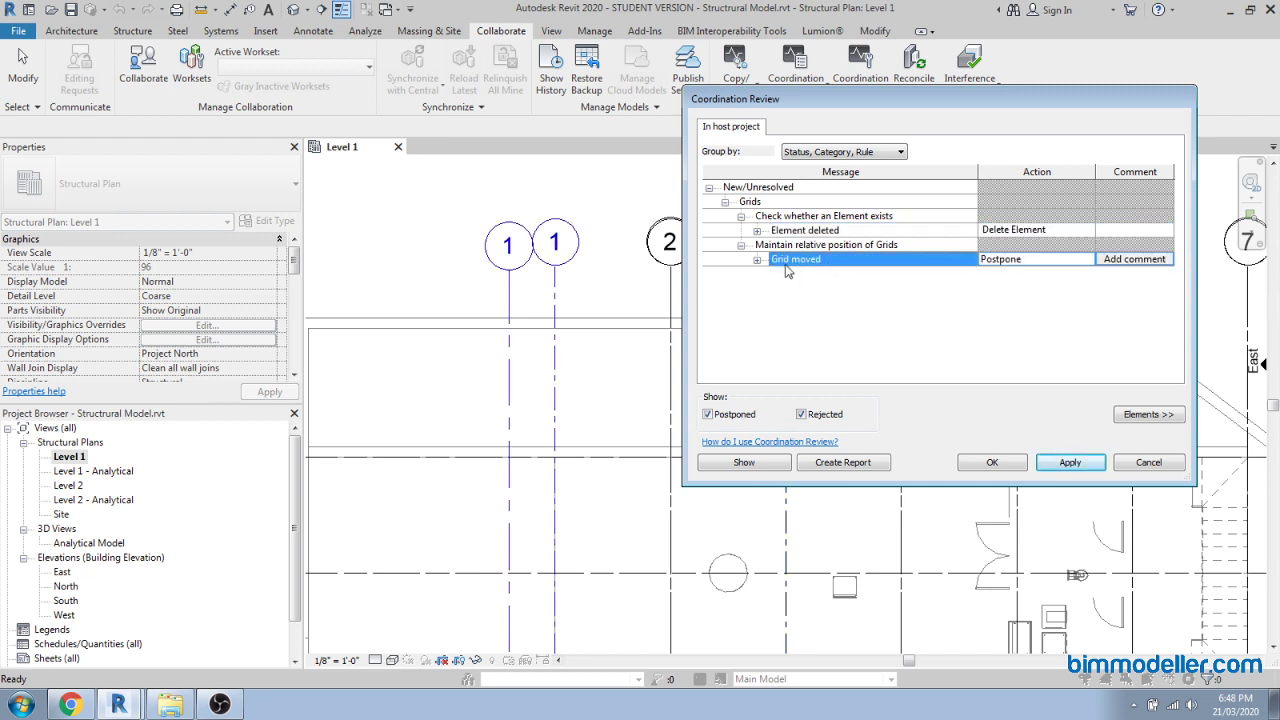
left_click(1086, 264)
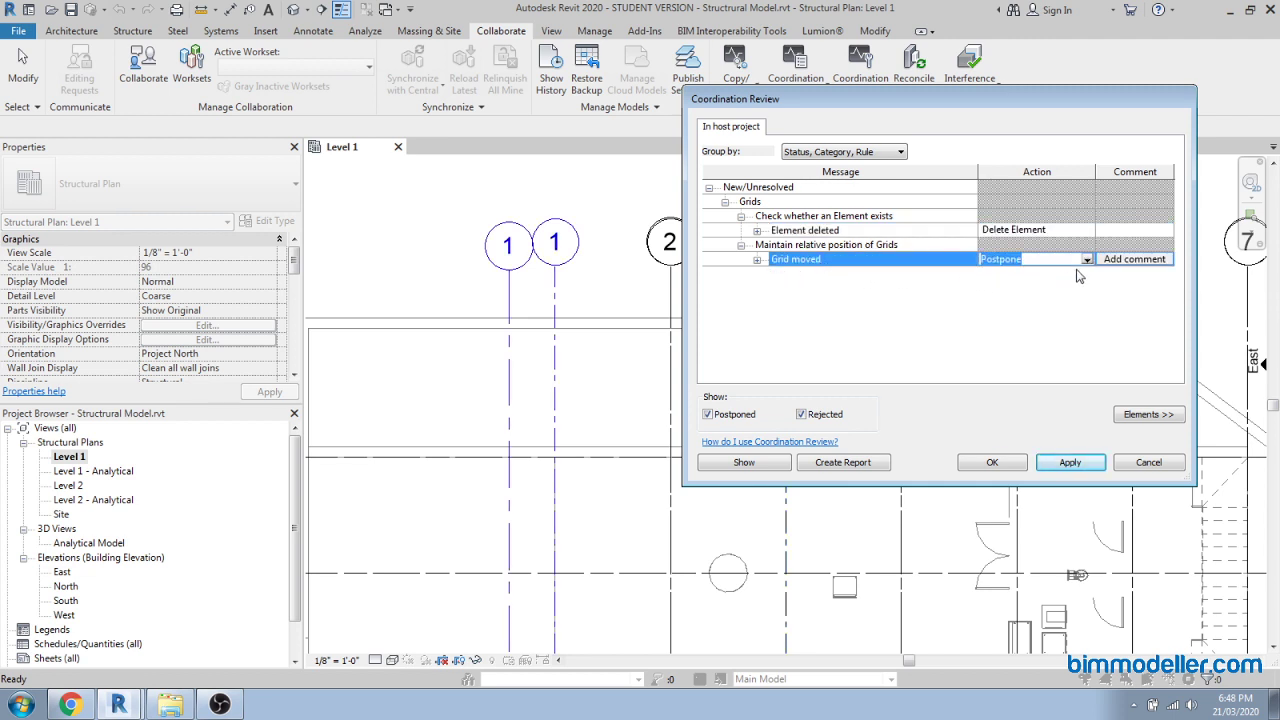
left_click(1087, 262)
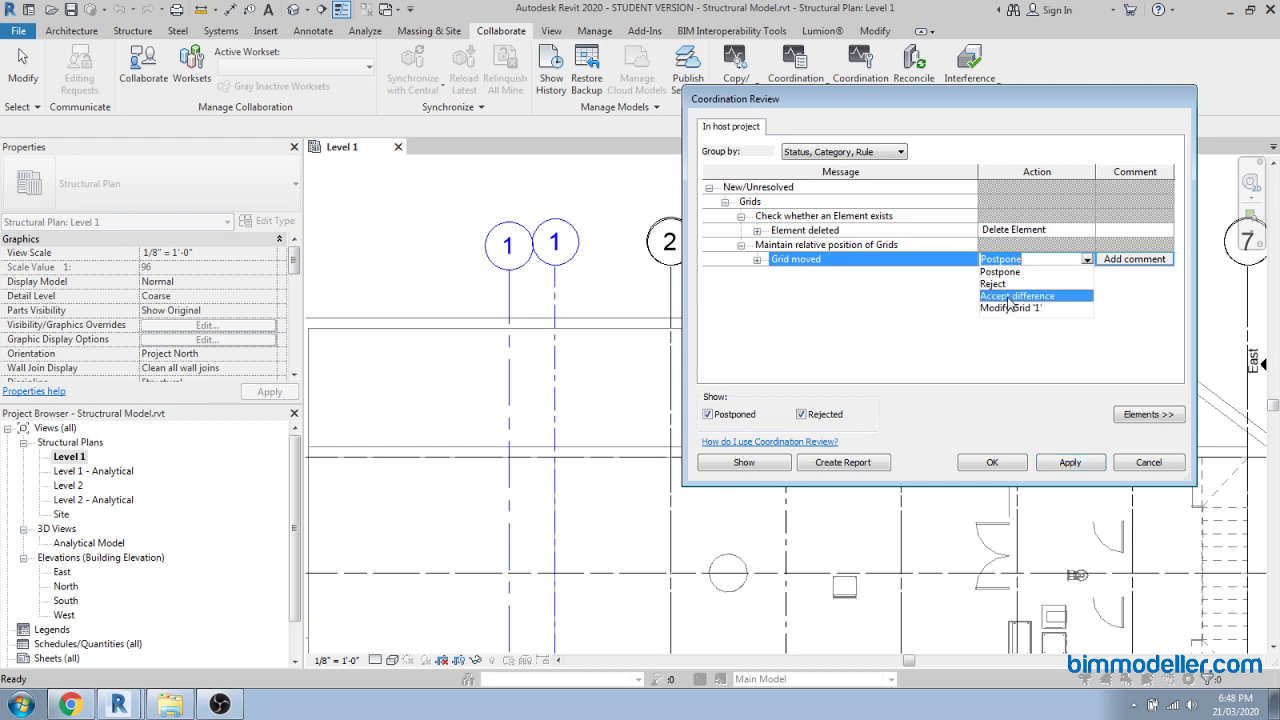
left_click(1010, 296)
left_click(1087, 260)
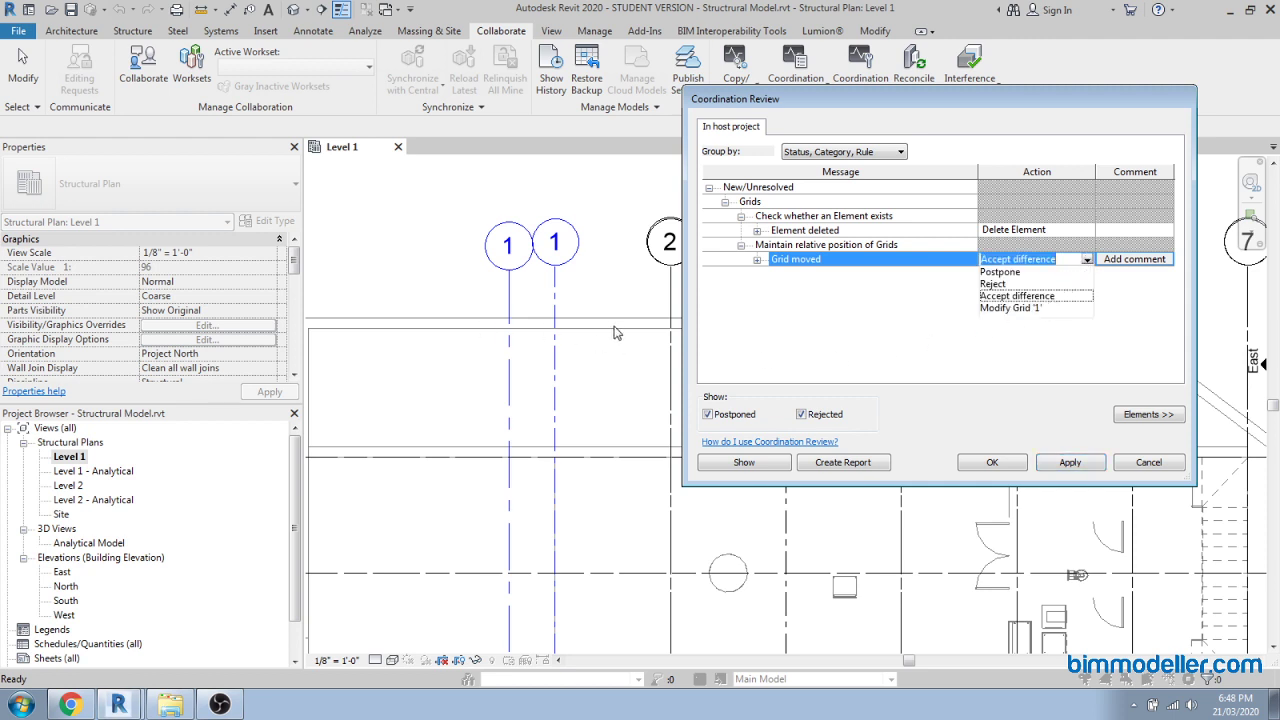
left_click(1013, 308)
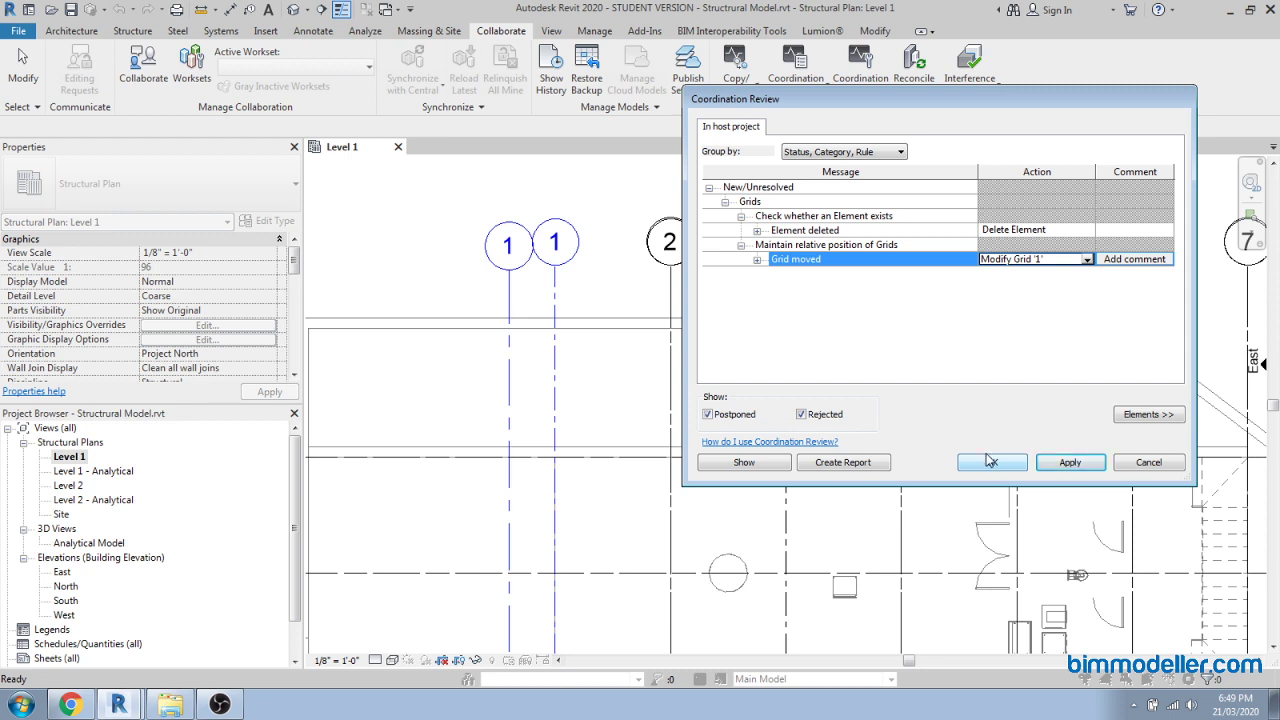
left_click(1068, 465)
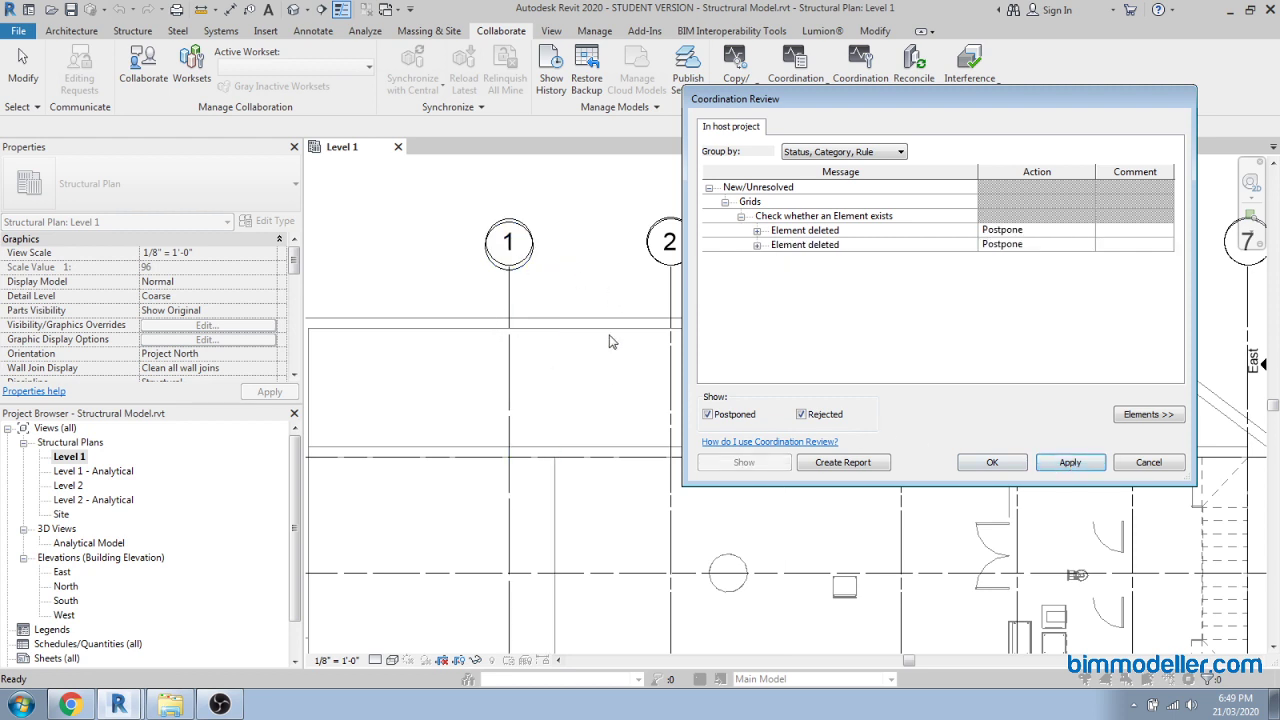
left_click(992, 463)
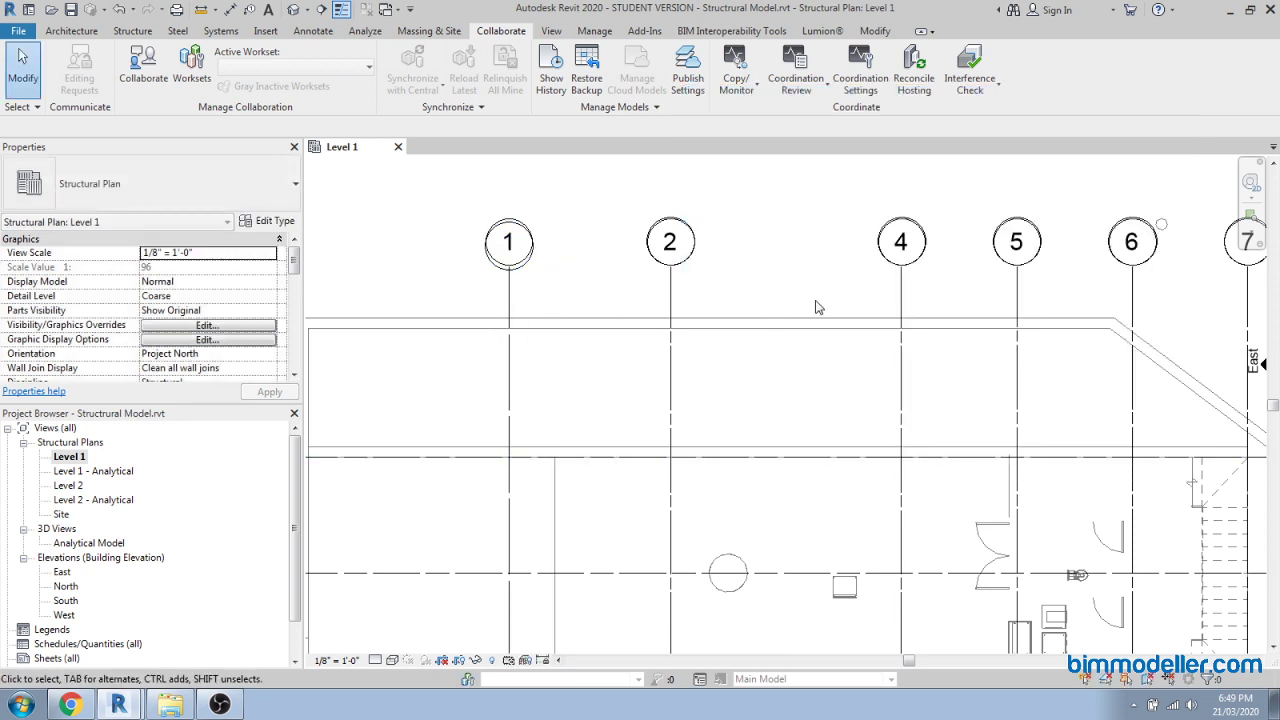
Examine the updated grid layout against the linked building in the Level 1 plan.
scroll(785, 327, "down", 2)
scroll(785, 327, "down", 1)
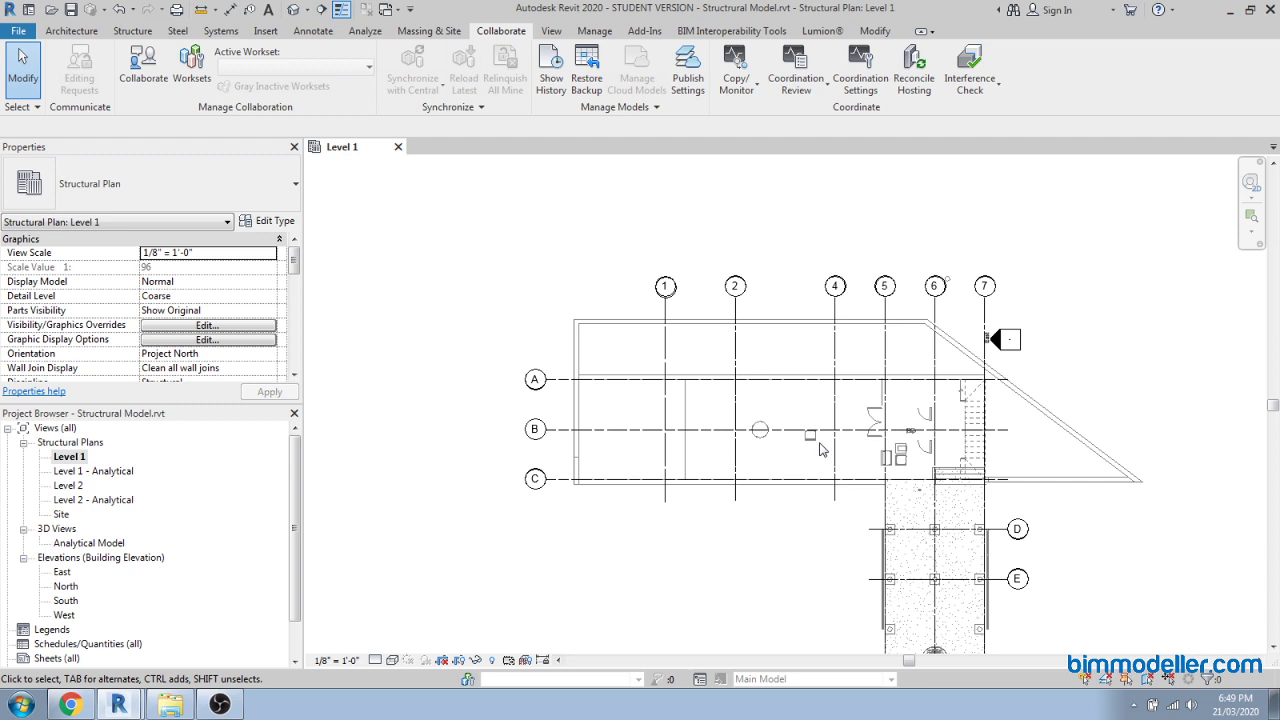
scroll(830, 450, "down", 3)
scroll(835, 452, "up", 2)
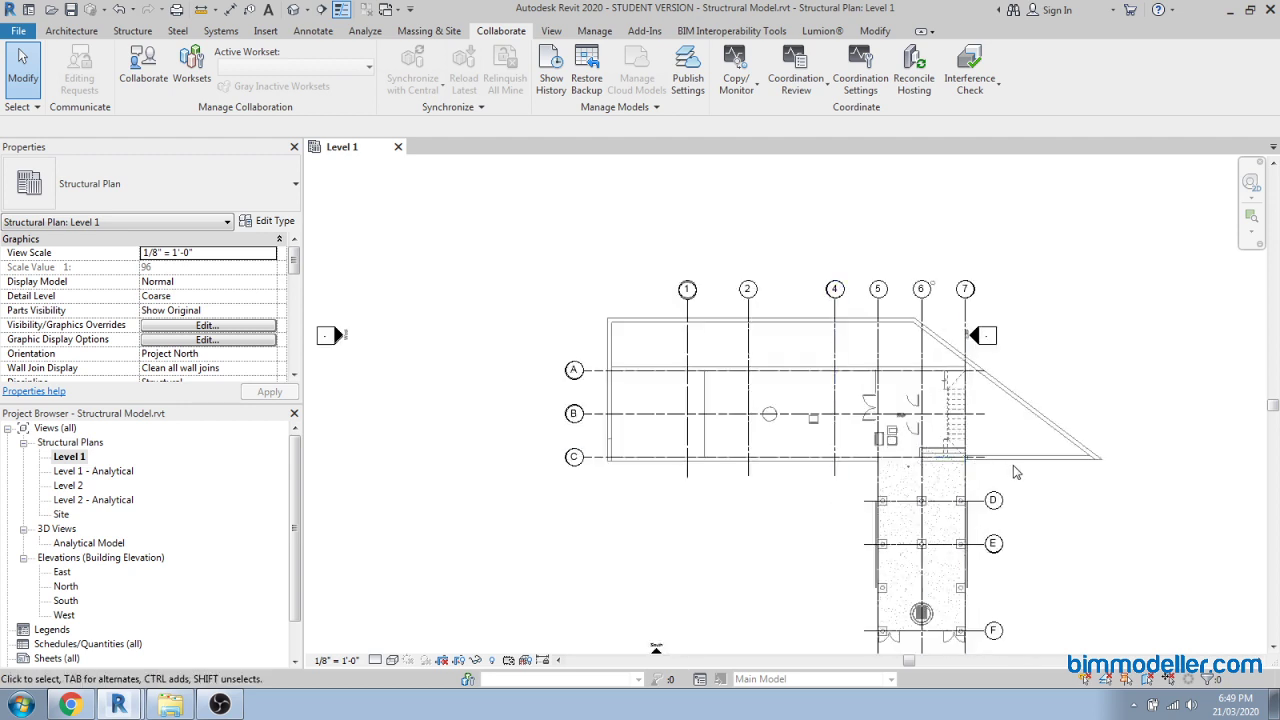
scroll(1070, 484, "up", 2)
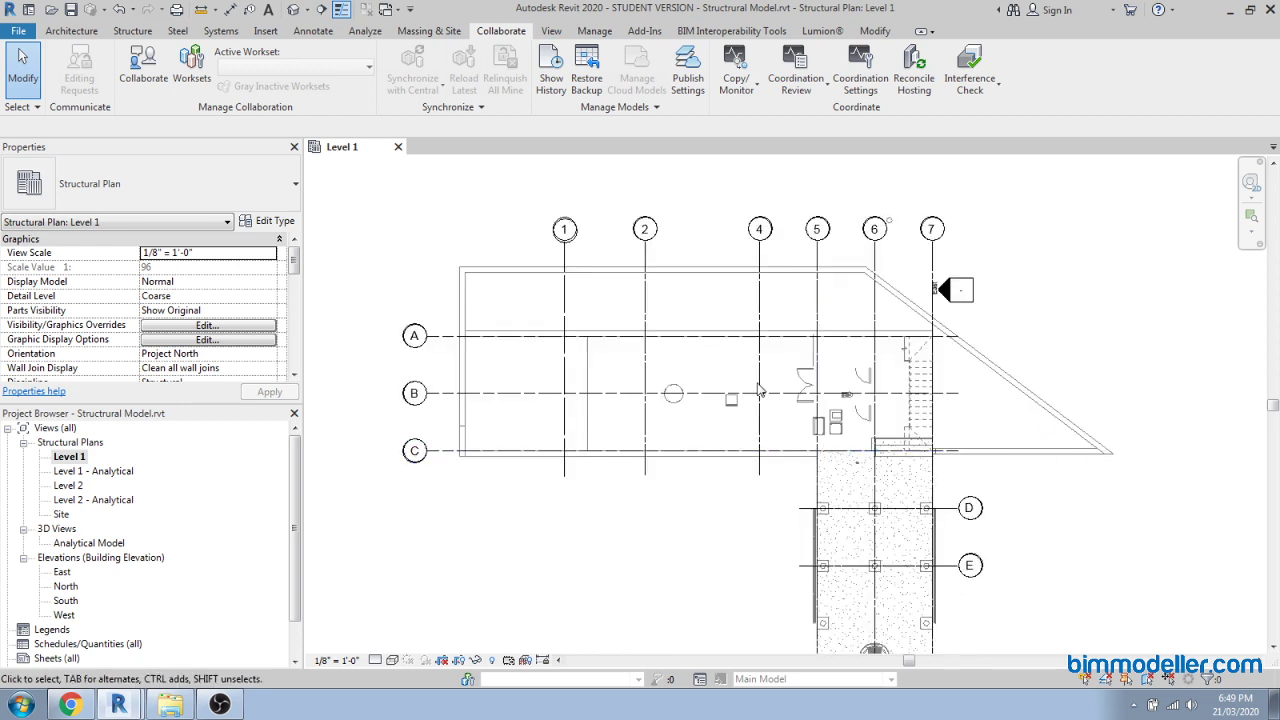
scroll(909, 432, "down", 3)
scroll(1063, 436, "up", 4)
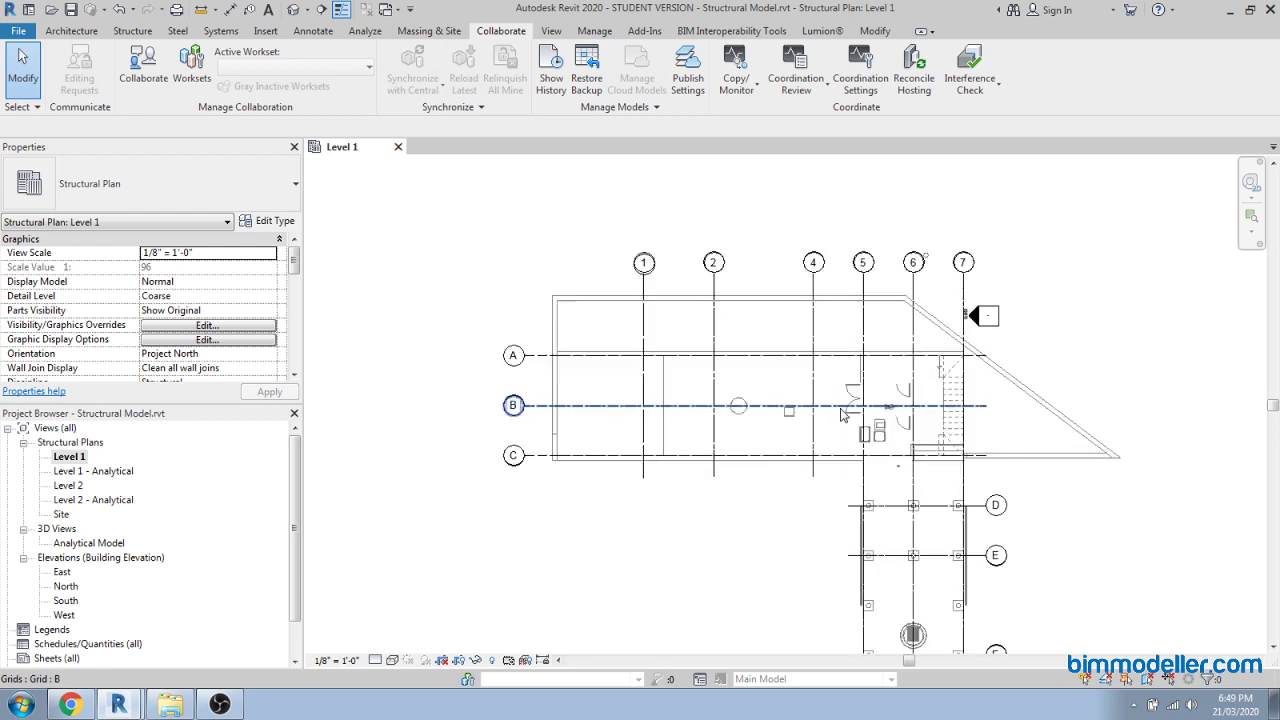
scroll(1065, 448, "up", 1)
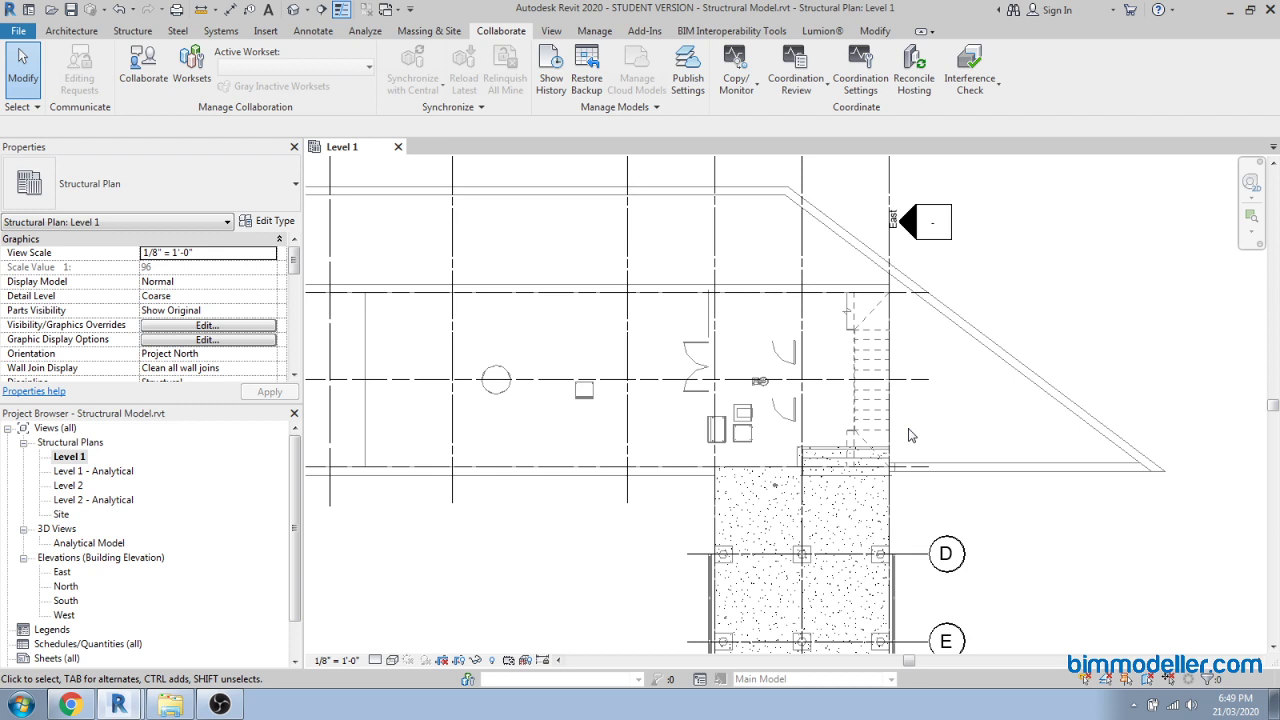
scroll(909, 435, "down", 3)
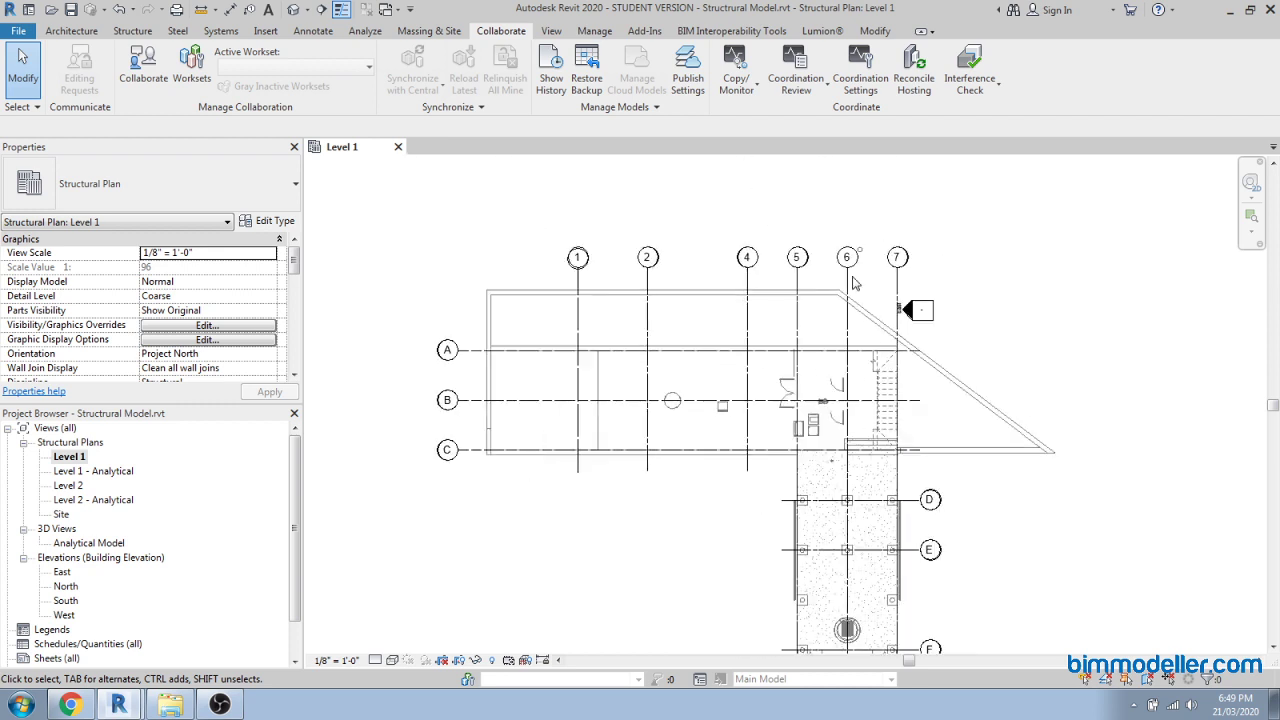
left_click(802, 82)
scroll(1008, 297, "up", 2)
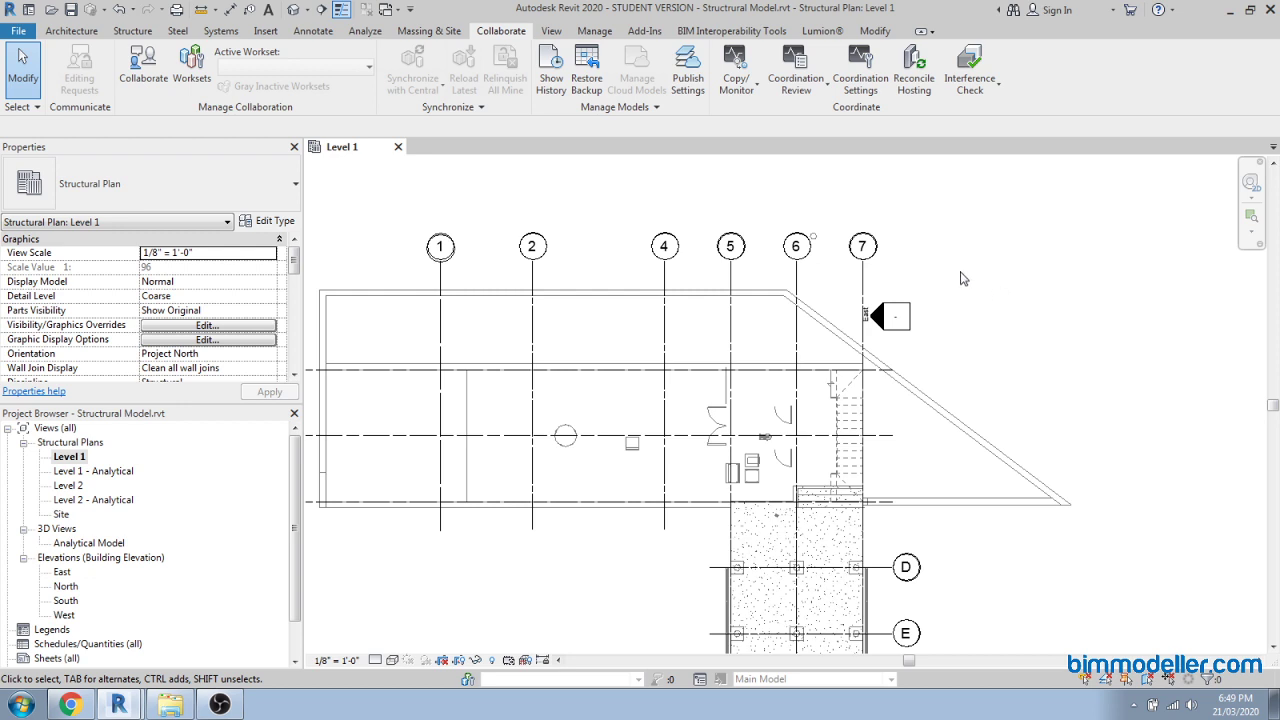
scroll(995, 290, "down", 5)
middle_click_drag(1067, 337, 988, 325)
middle_click_drag(930, 285, 997, 318)
scroll(997, 318, "up", 1)
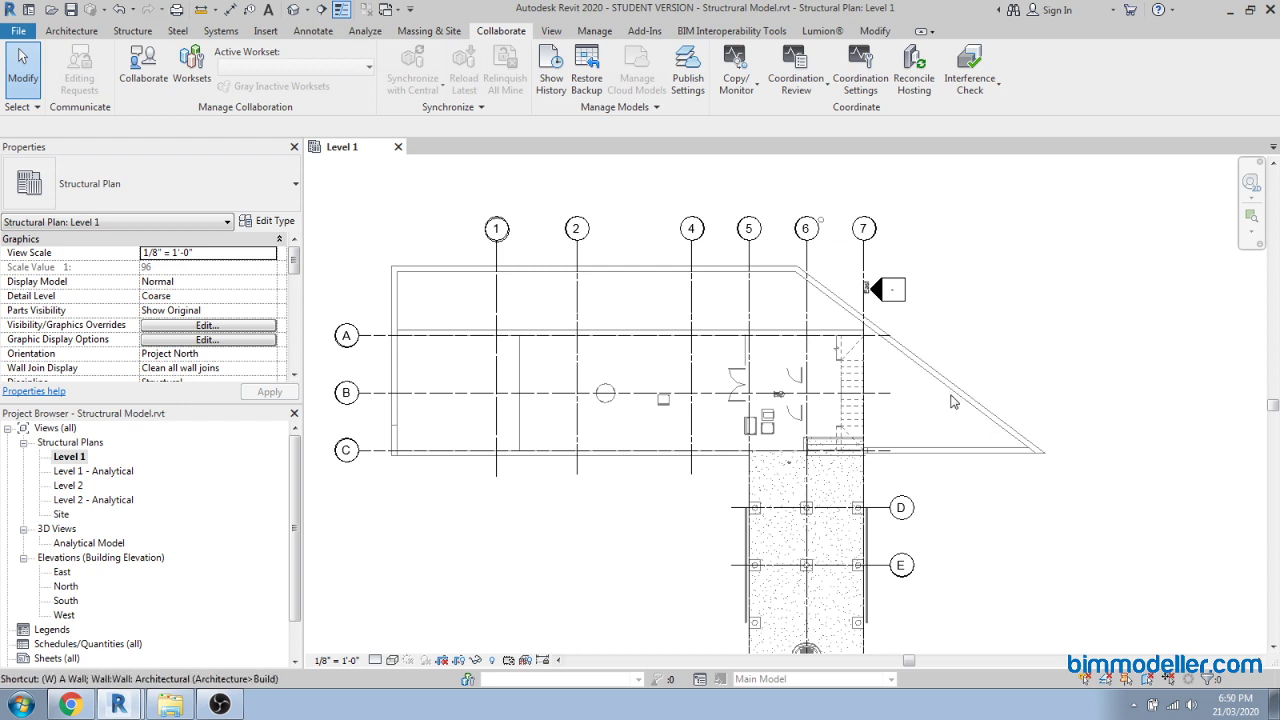
key("w")
key("a")
left_click(663, 506)
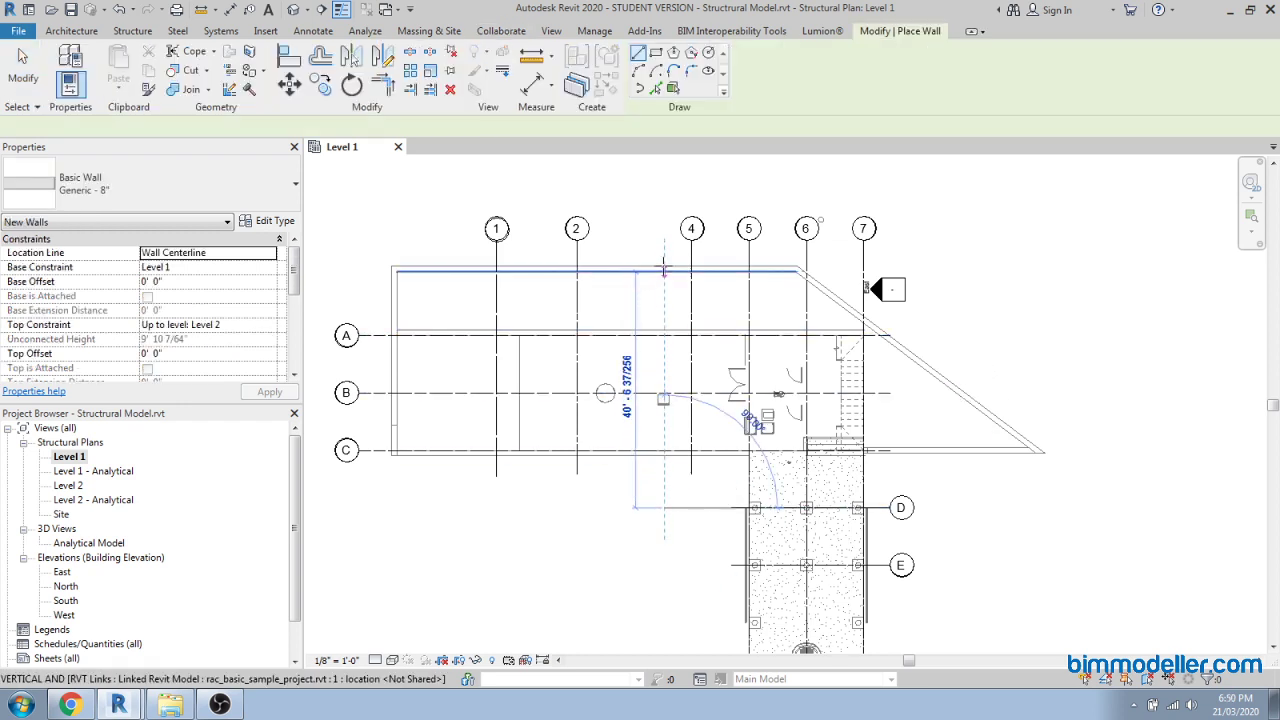
key("Escape")
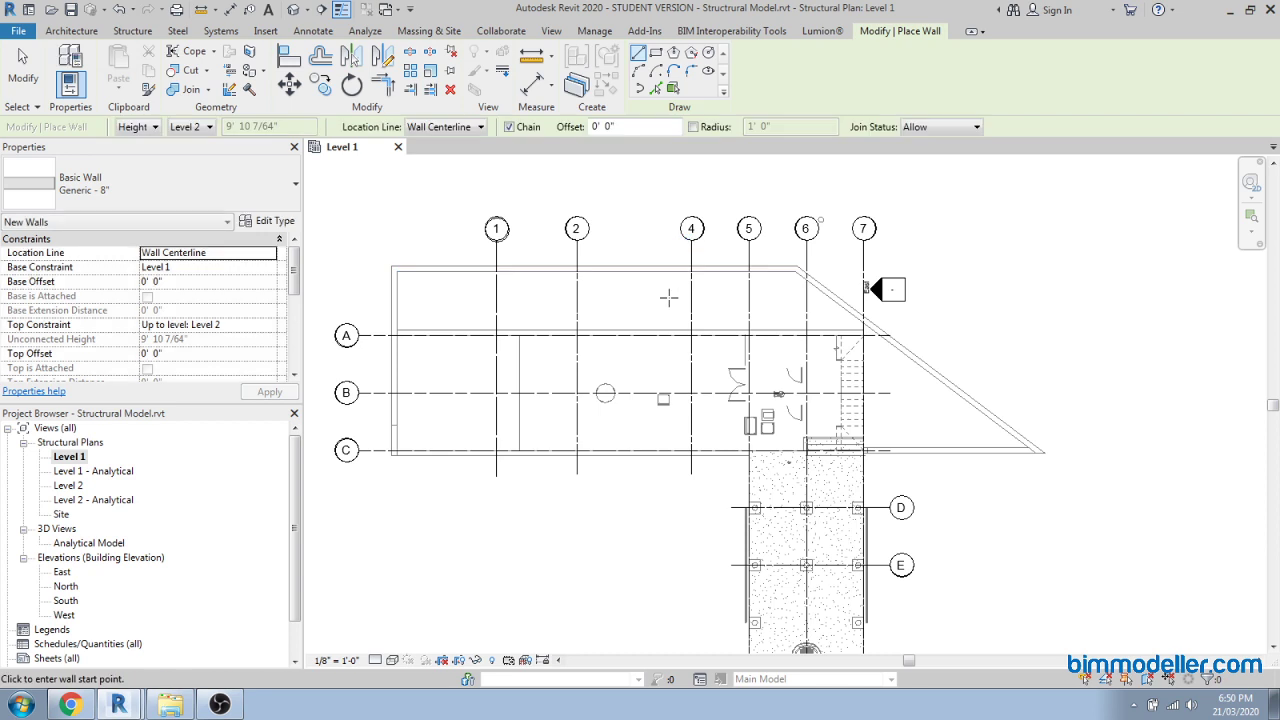
Draw a 6" pipe at 9' 0" middle elevation between grids 2 and 4, crossing the linked building from south to north.
key("p")
key("i")
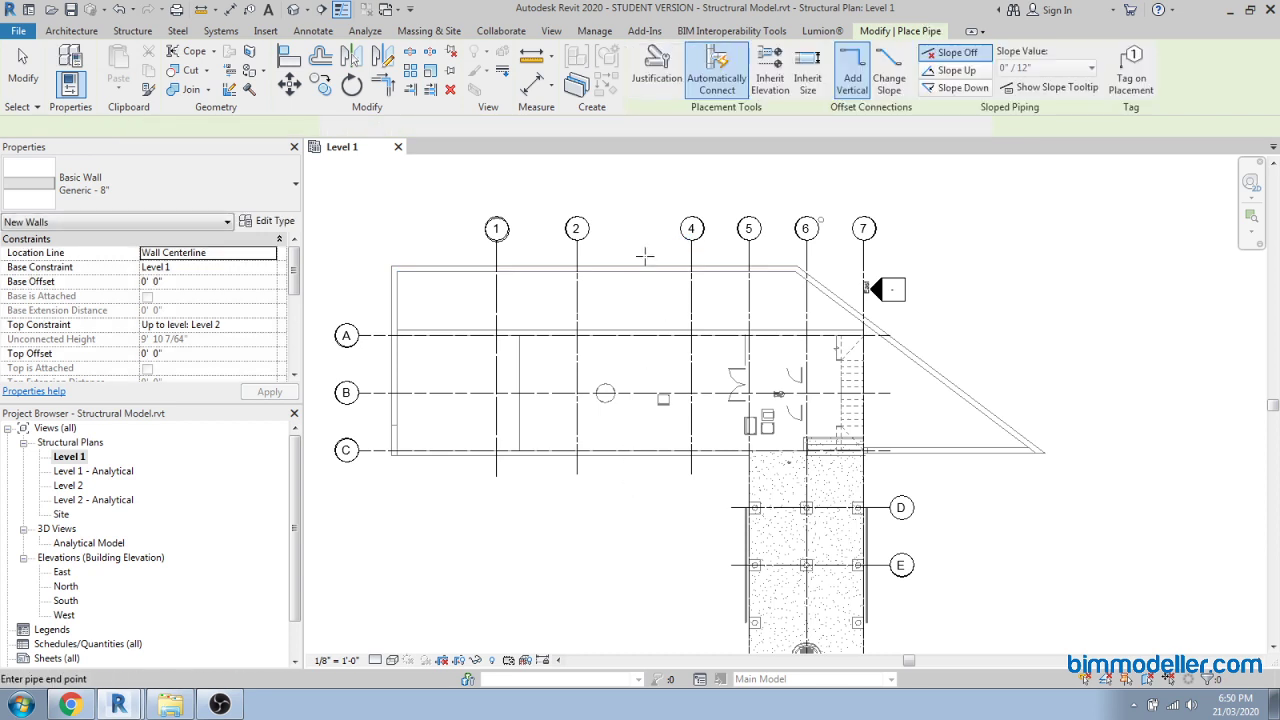
left_click(635, 483)
left_click(636, 242)
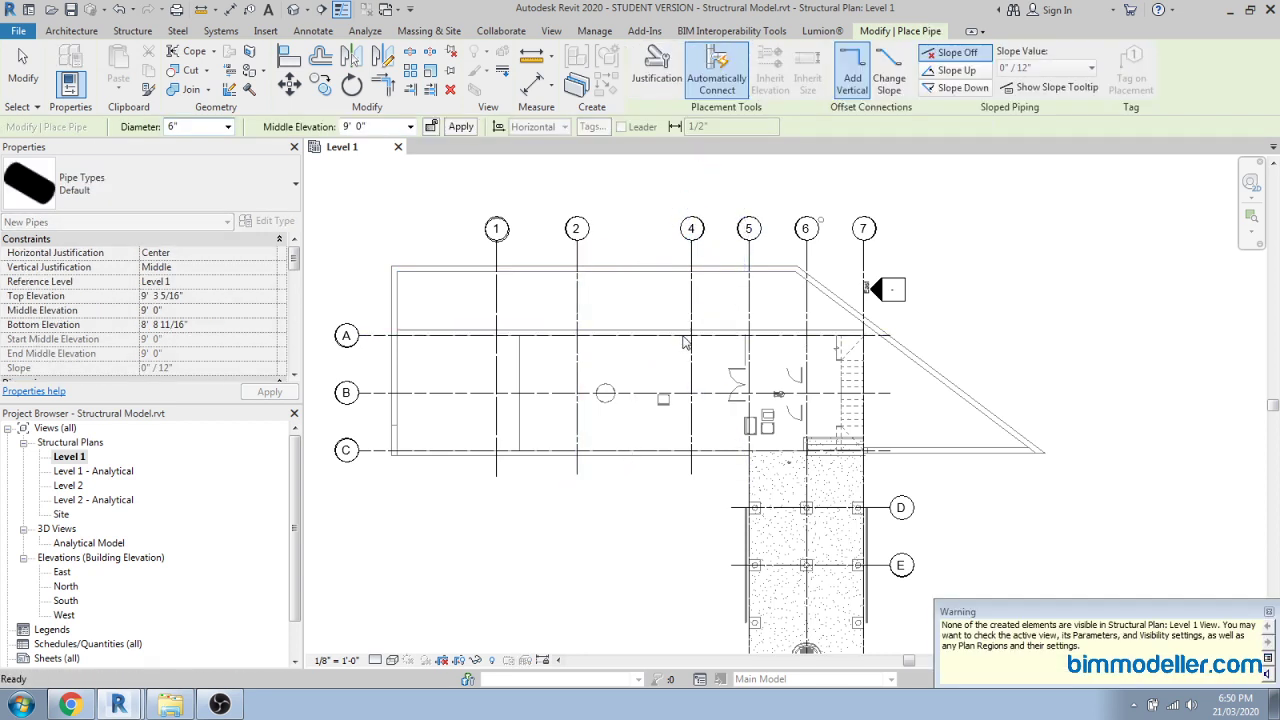
key("Escape")
key("Escape")
Run an Interference Check between the current project's Pipes and all categories of the linked rac_basic_sample_project.rvt.
left_click(970, 75)
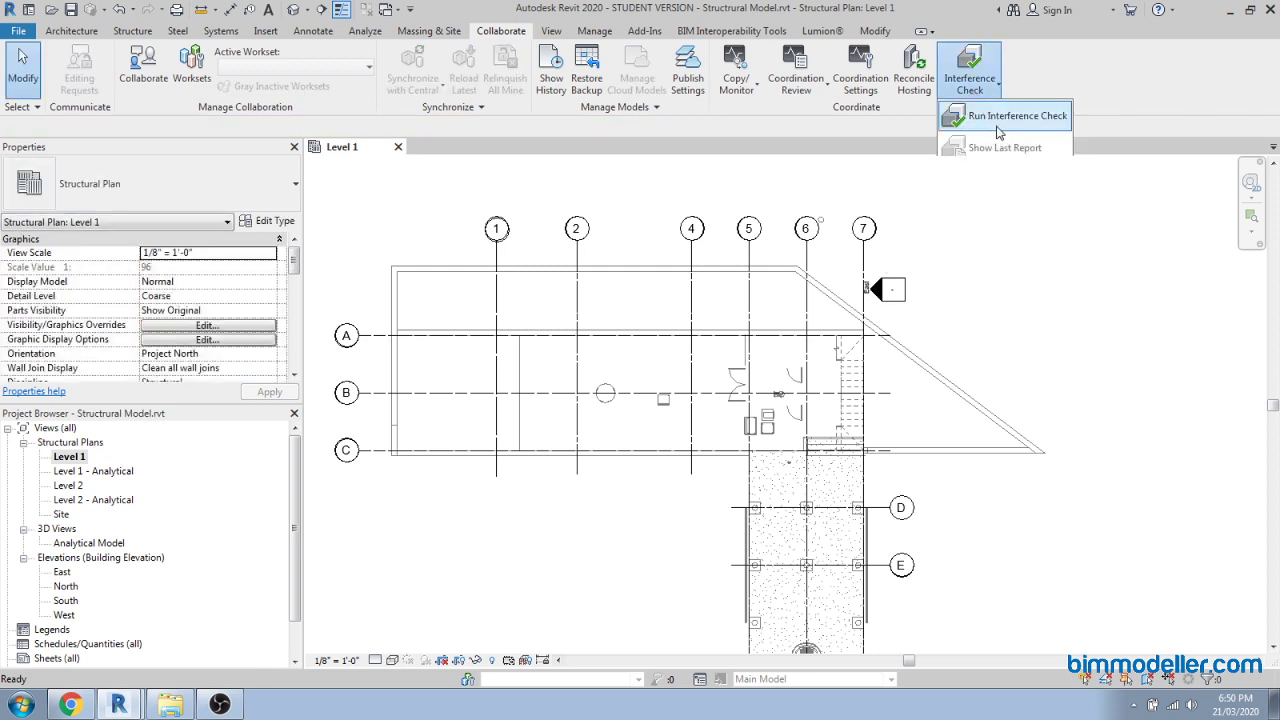
left_click(1010, 116)
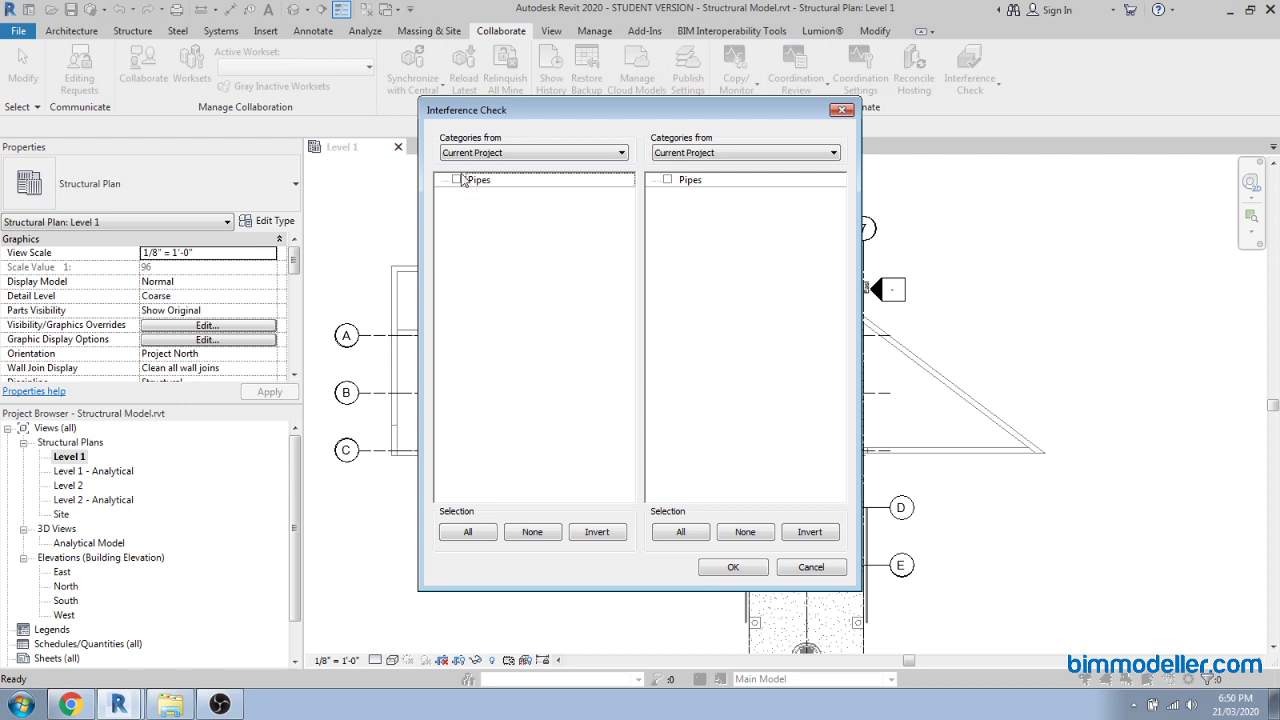
left_click(680, 153)
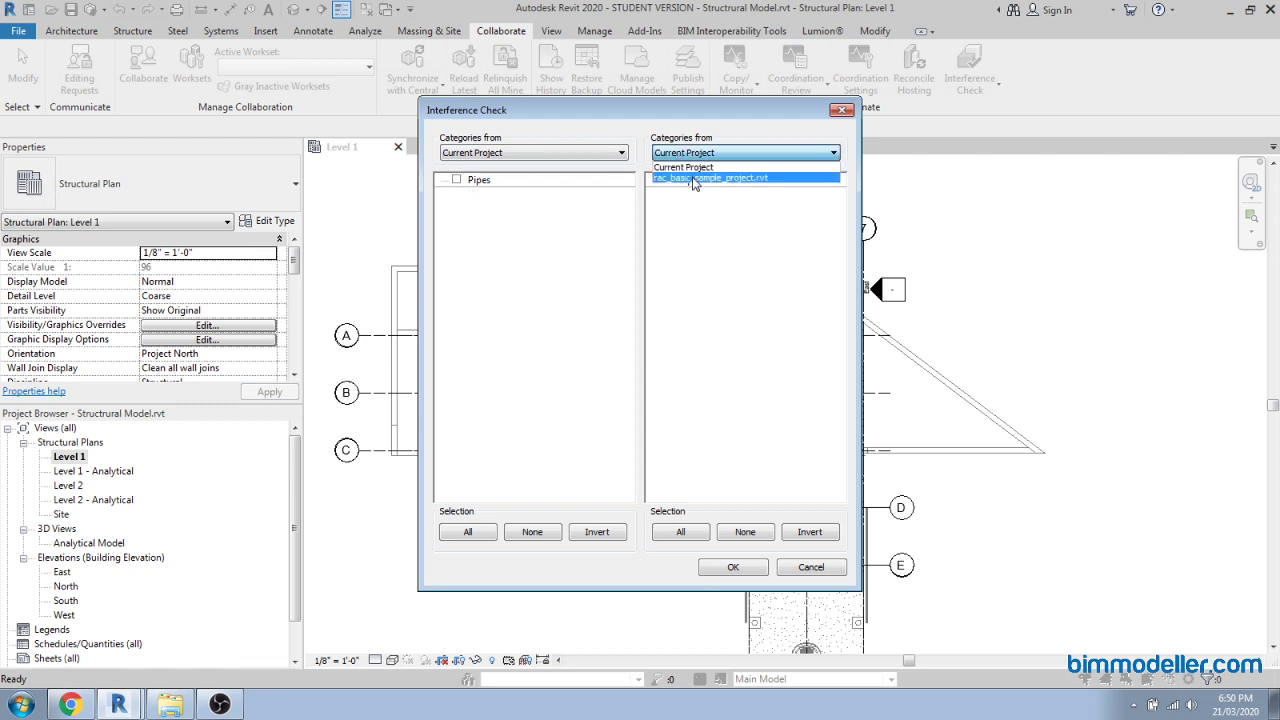
left_click(695, 180)
left_click(457, 179)
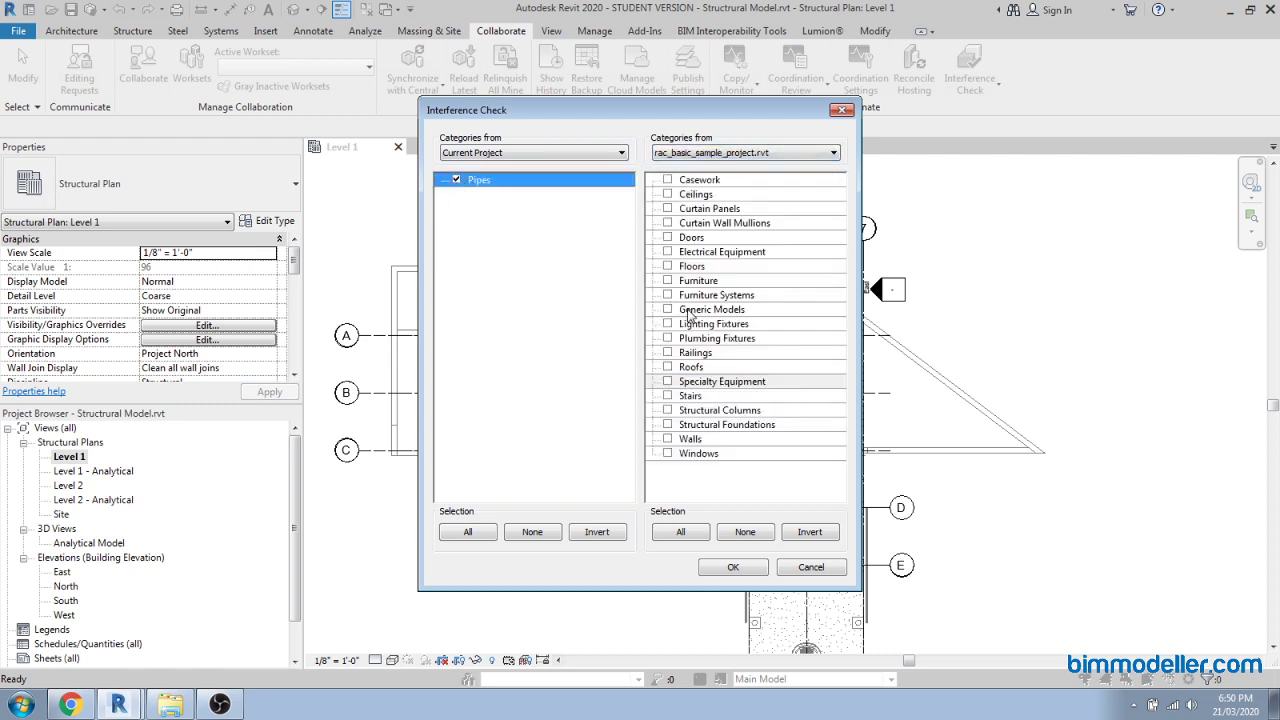
left_click(680, 533)
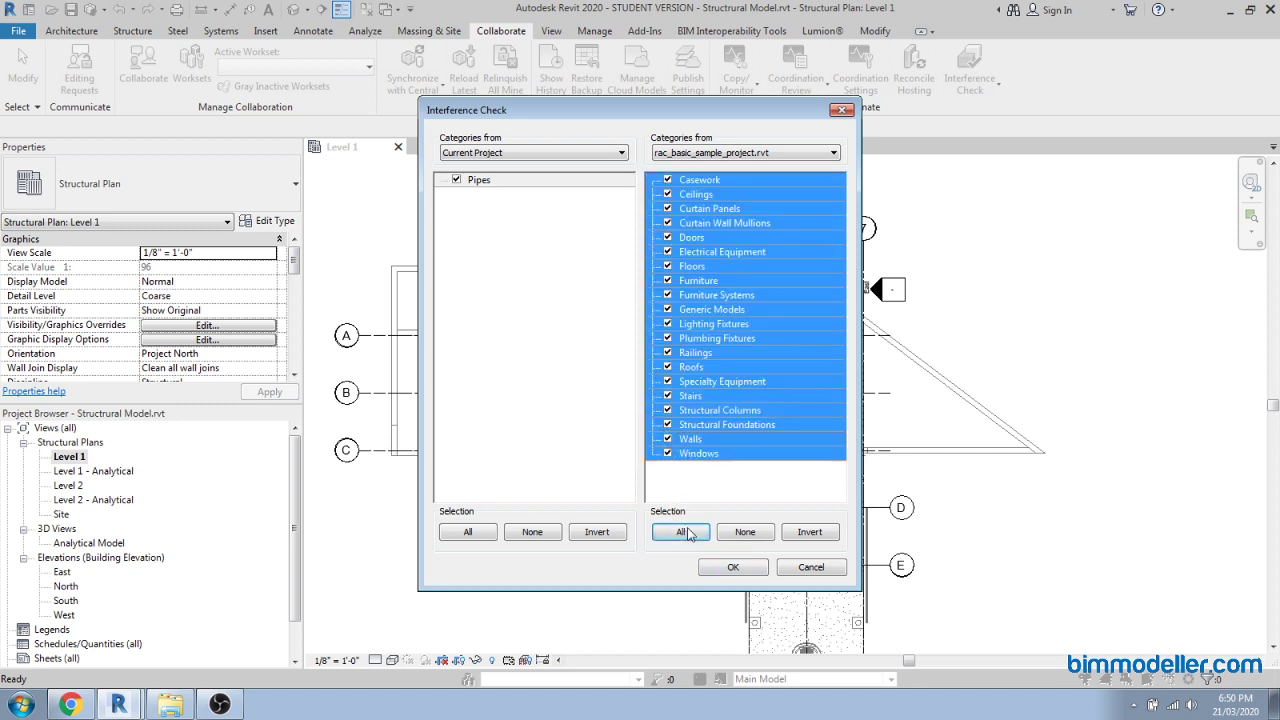
left_click(713, 566)
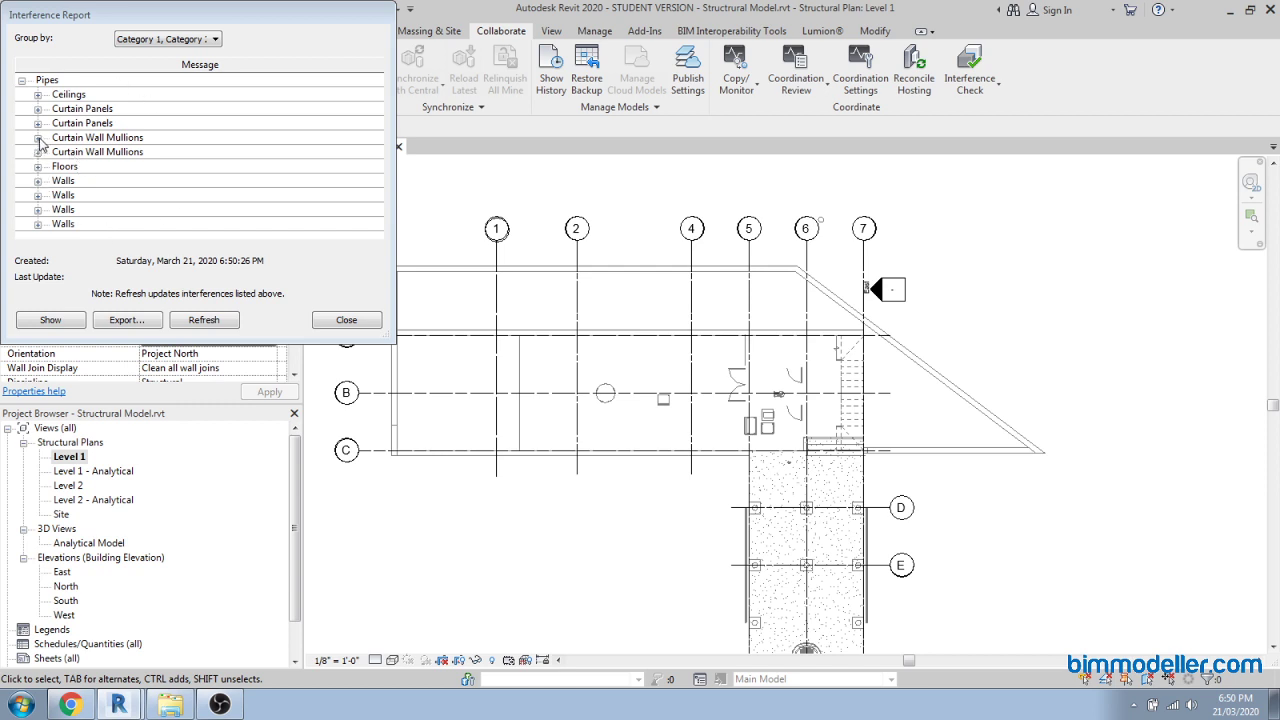
Inspect the pipe and glazed system panel entries in the first Curtain Panels conflict, and close the Interference Report.
left_click(38, 109)
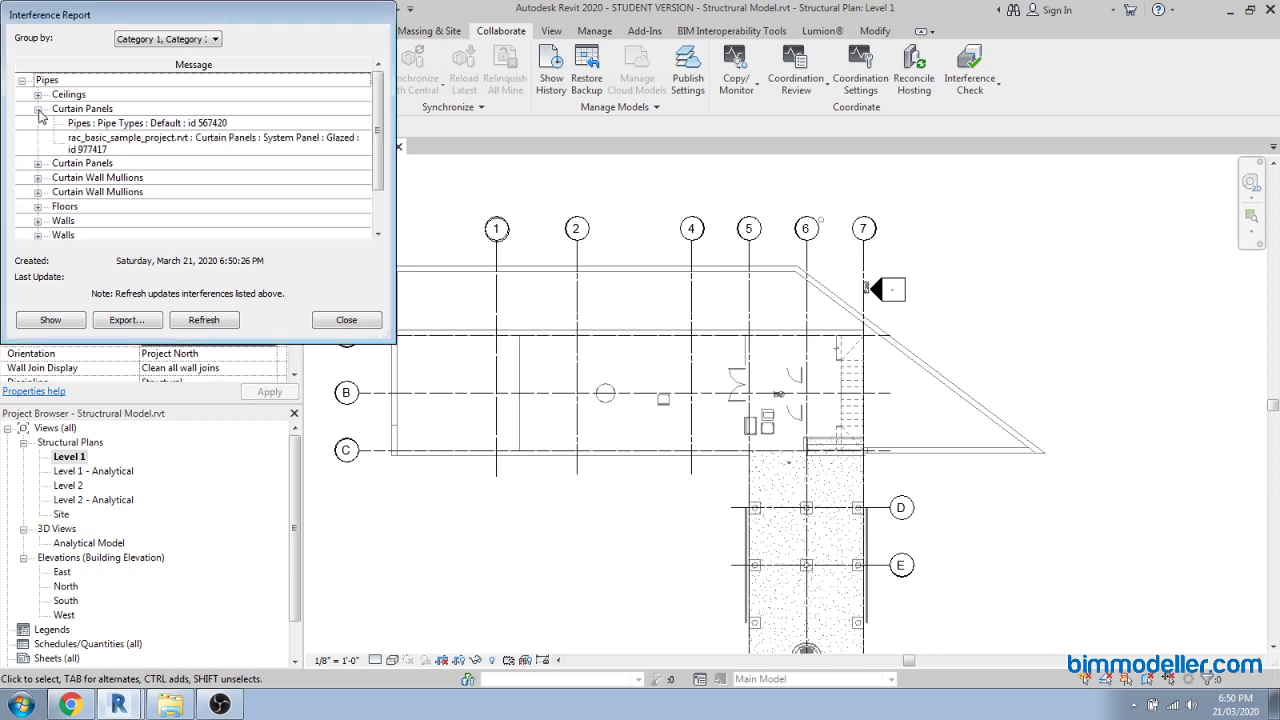
left_click(152, 126)
left_click(148, 144)
left_click(152, 124)
left_click(150, 145)
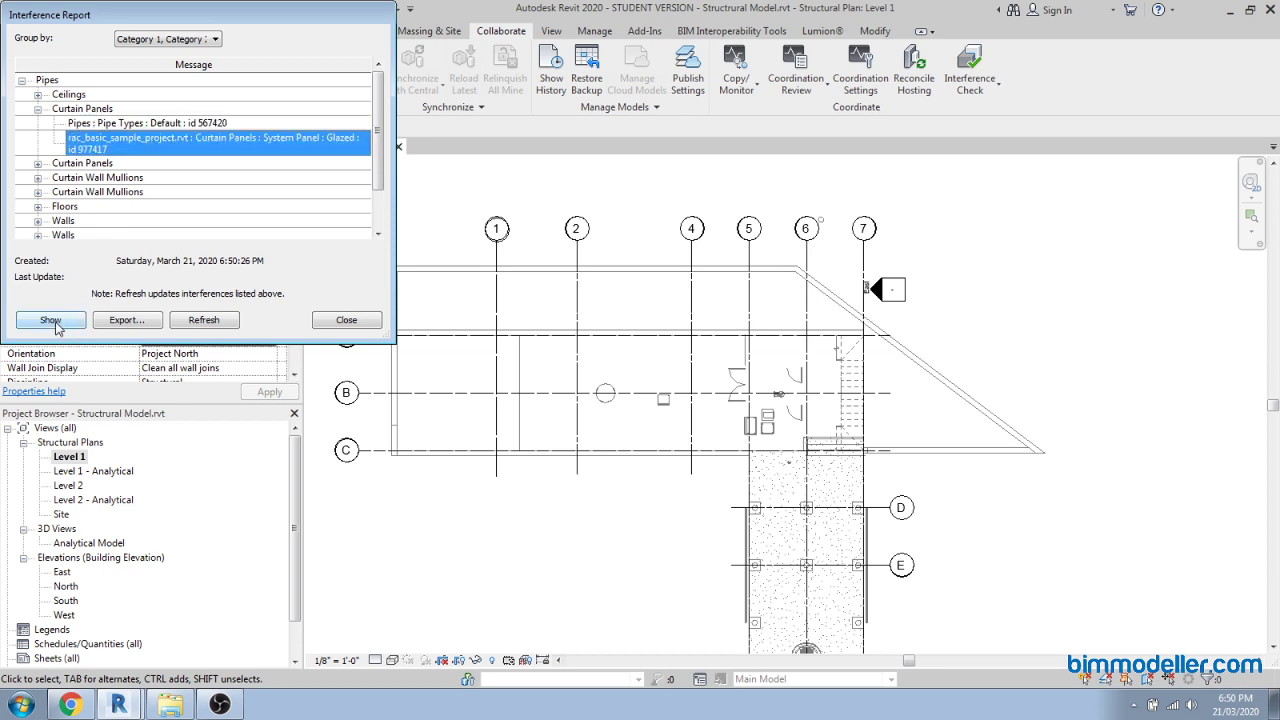
left_click(146, 124)
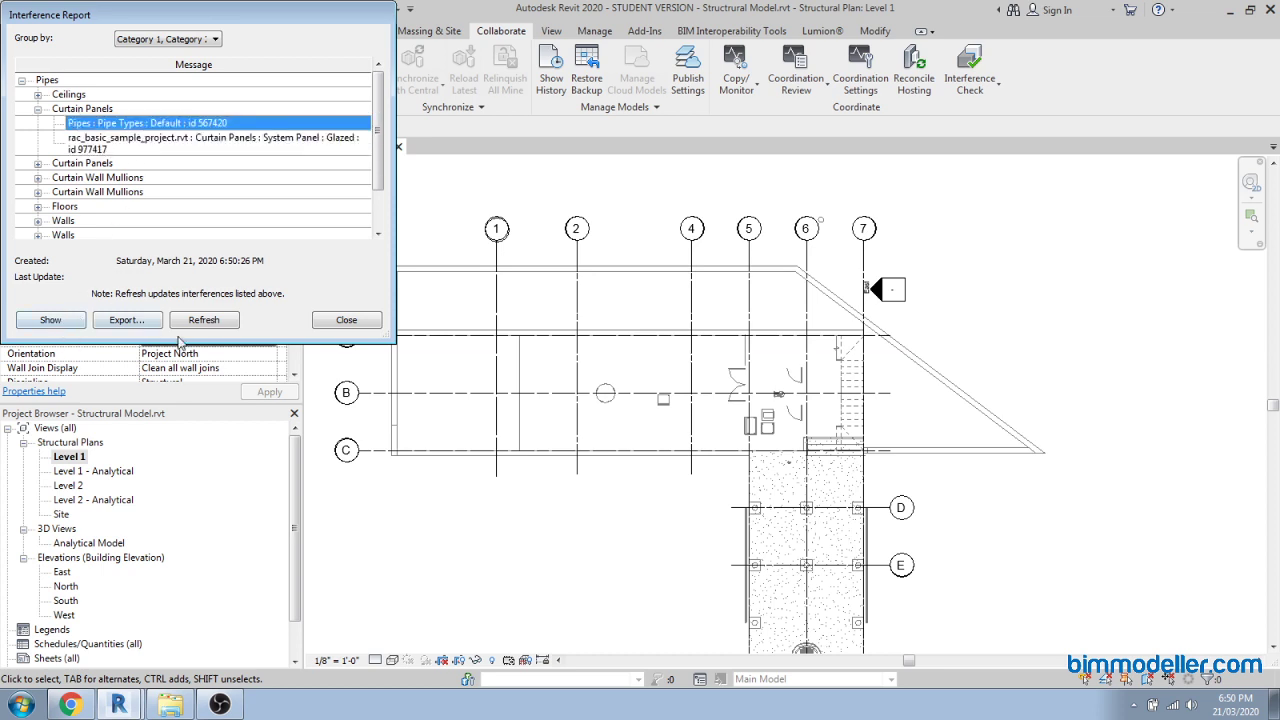
key("Escape")
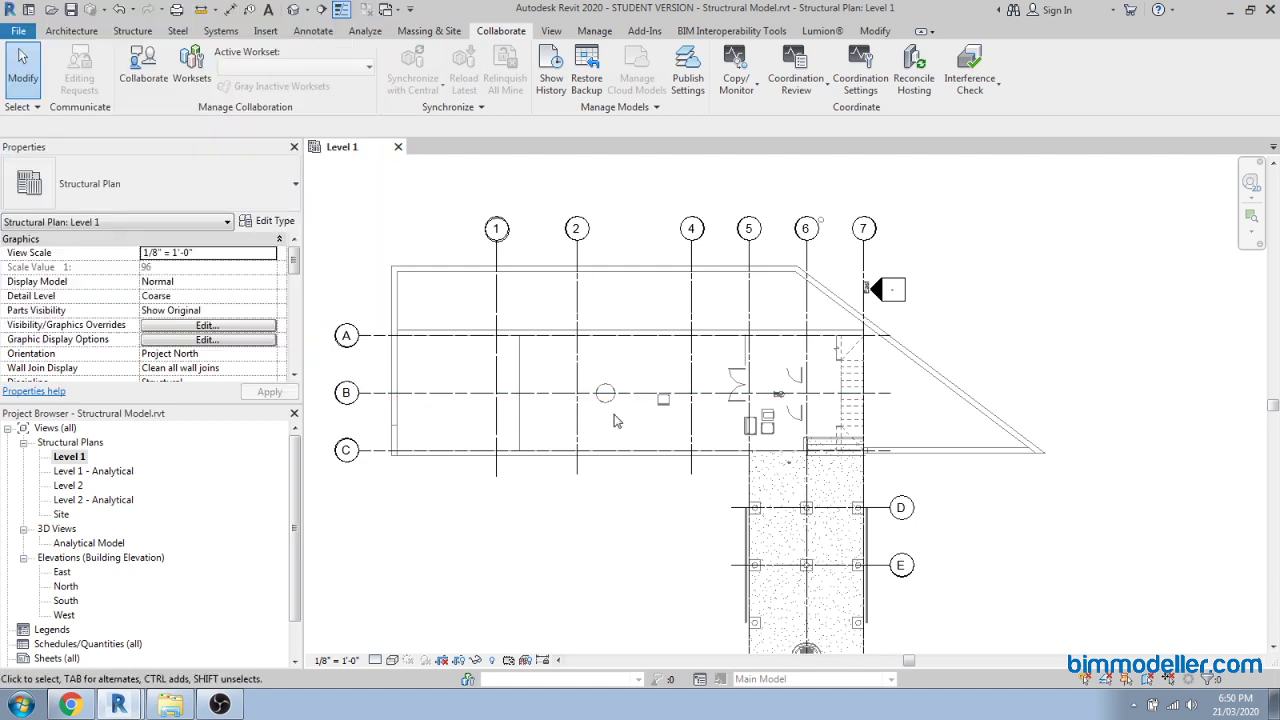
Reopen the last Interference Report to review the listed pipe conflicts, and close it.
scroll(615, 415, "down", 2)
middle_click_drag(573, 492, 643, 477)
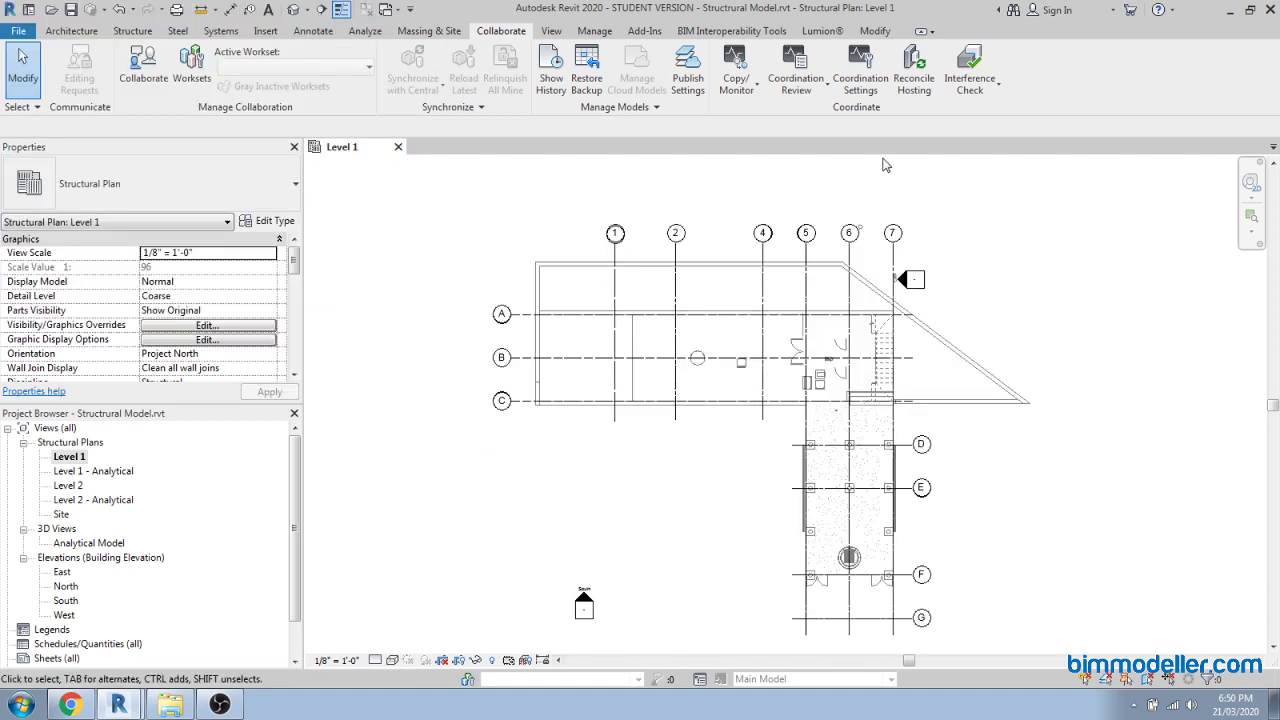
left_click(972, 80)
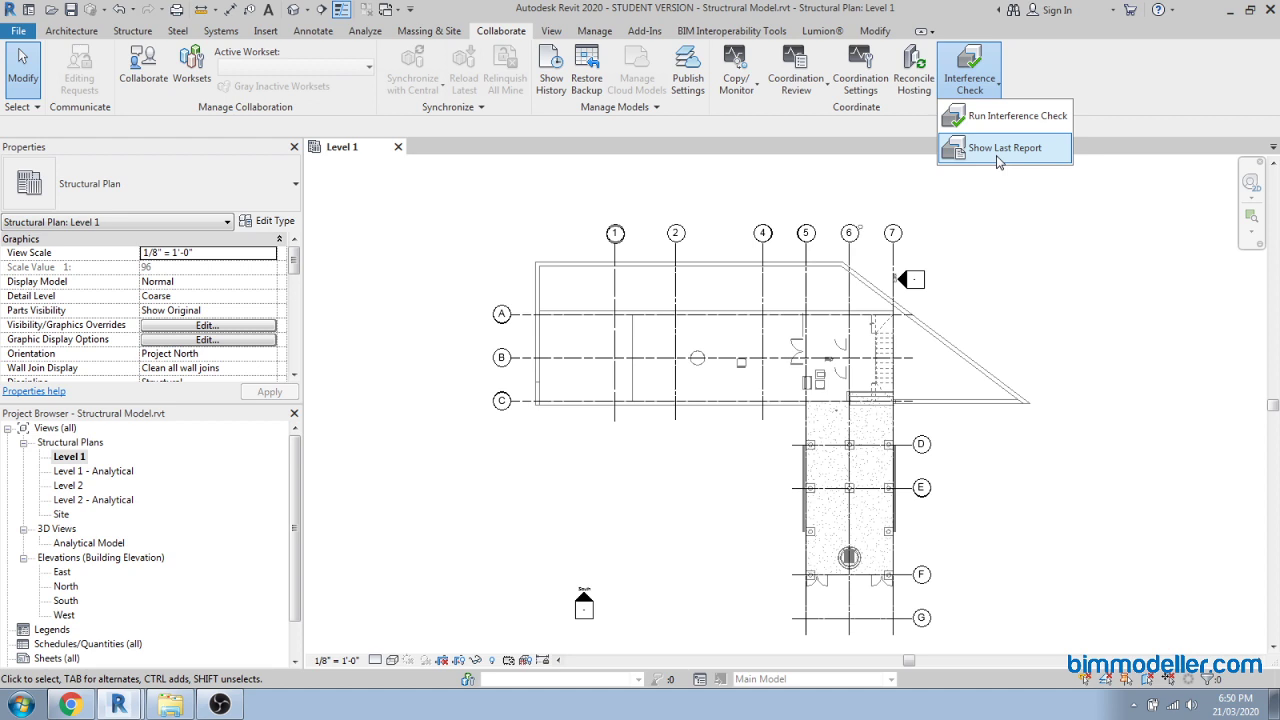
left_click(998, 150)
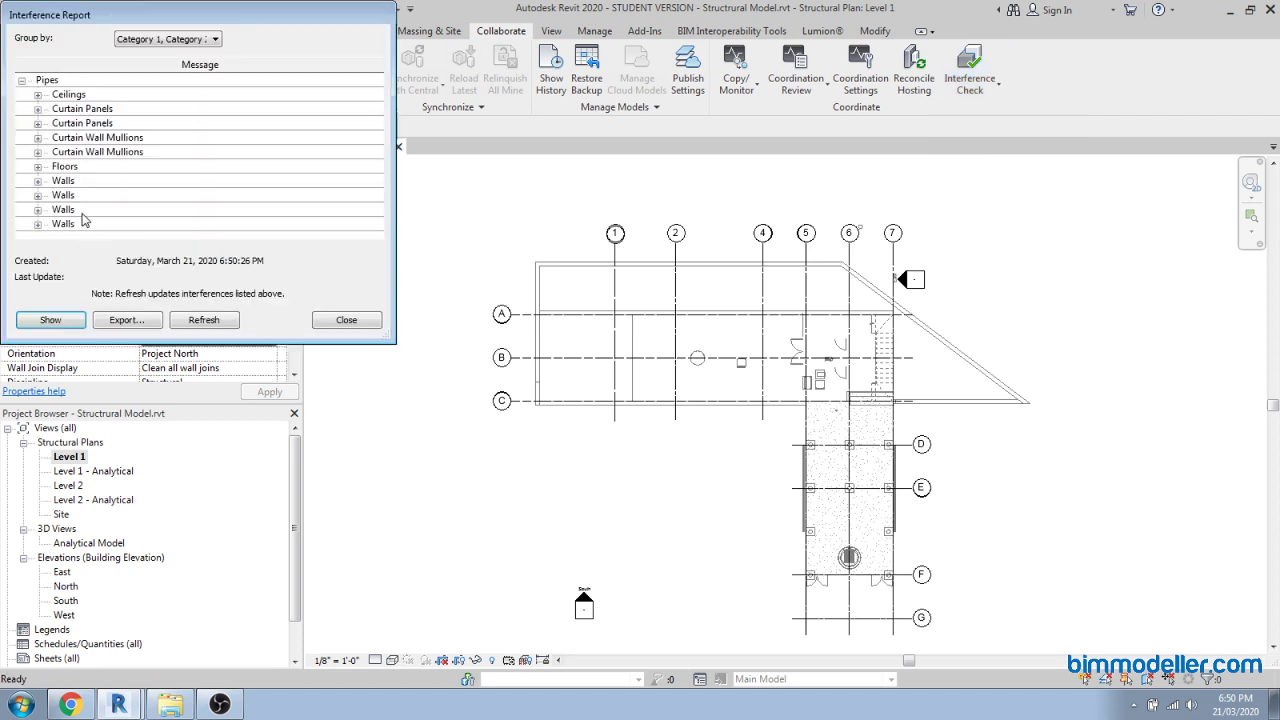
left_click(330, 322)
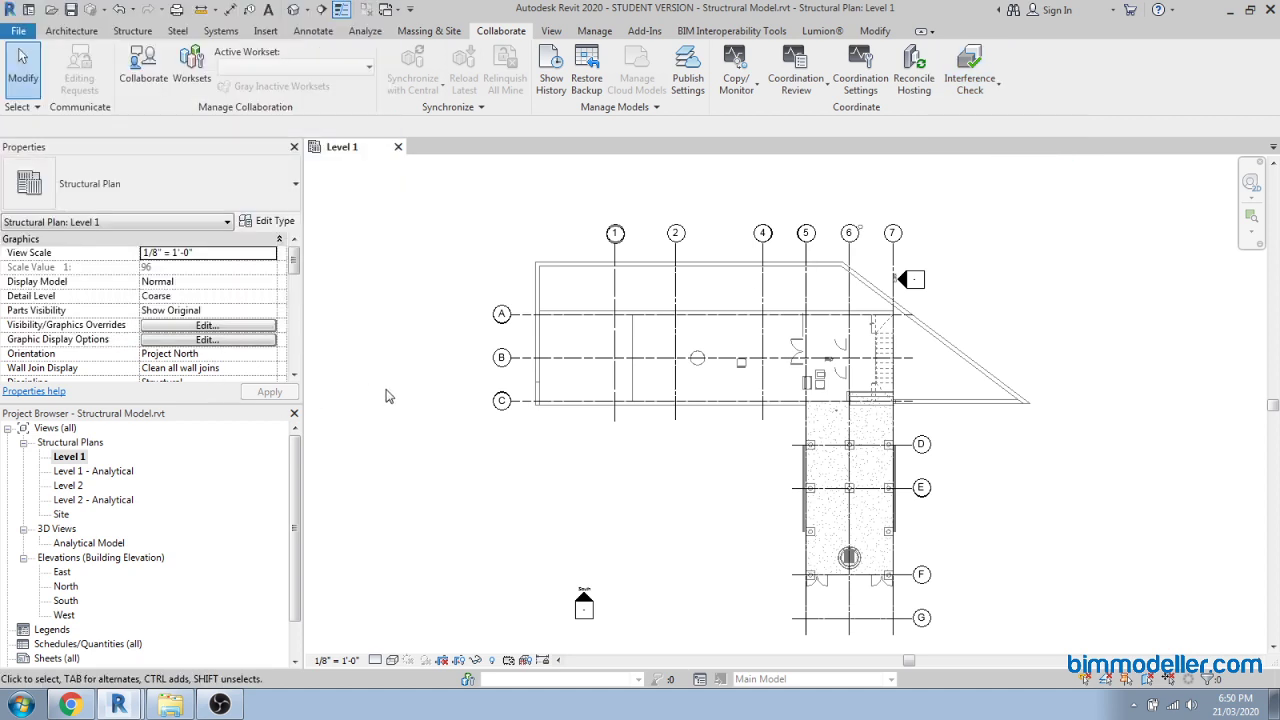
middle_click_drag(515, 458, 529, 466)
scroll(530, 466, "down", 1)
scroll(587, 476, "down", 1)
scroll(700, 518, "down", 1)
middle_click_drag(729, 520, 739, 520)
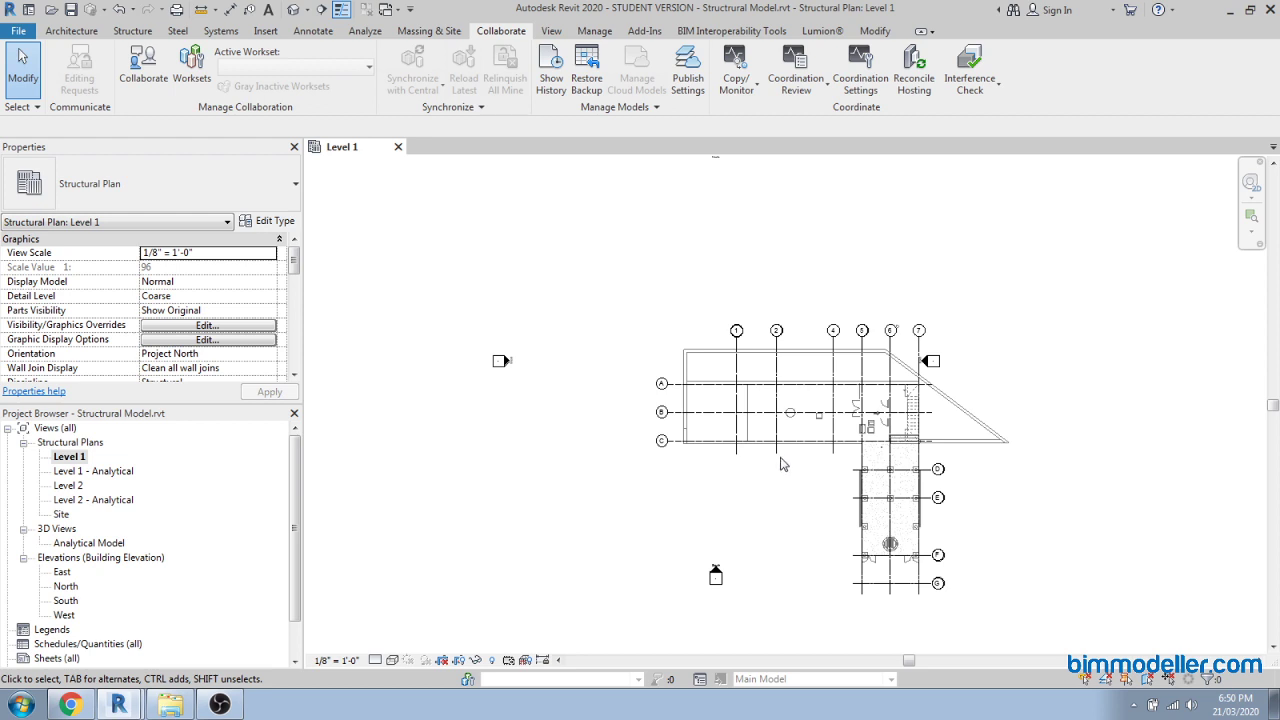
middle_click_drag(788, 466, 834, 493)
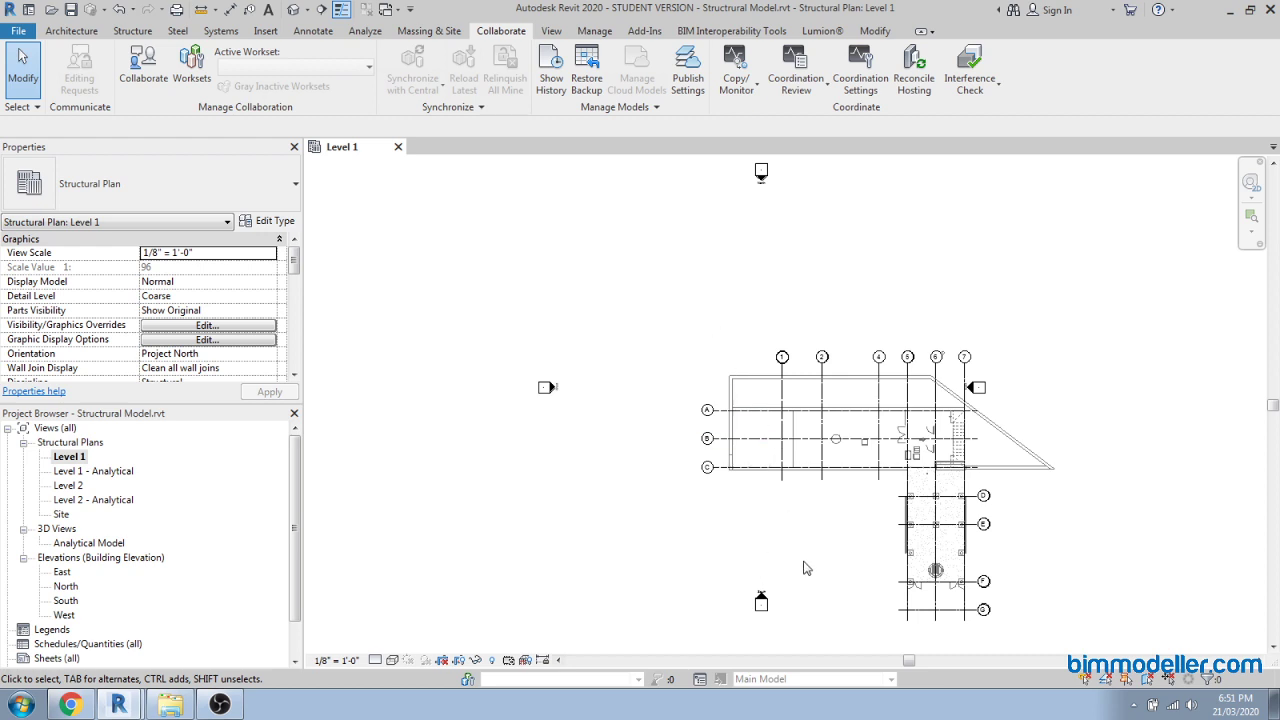
middle_click_drag(840, 555, 746, 517)
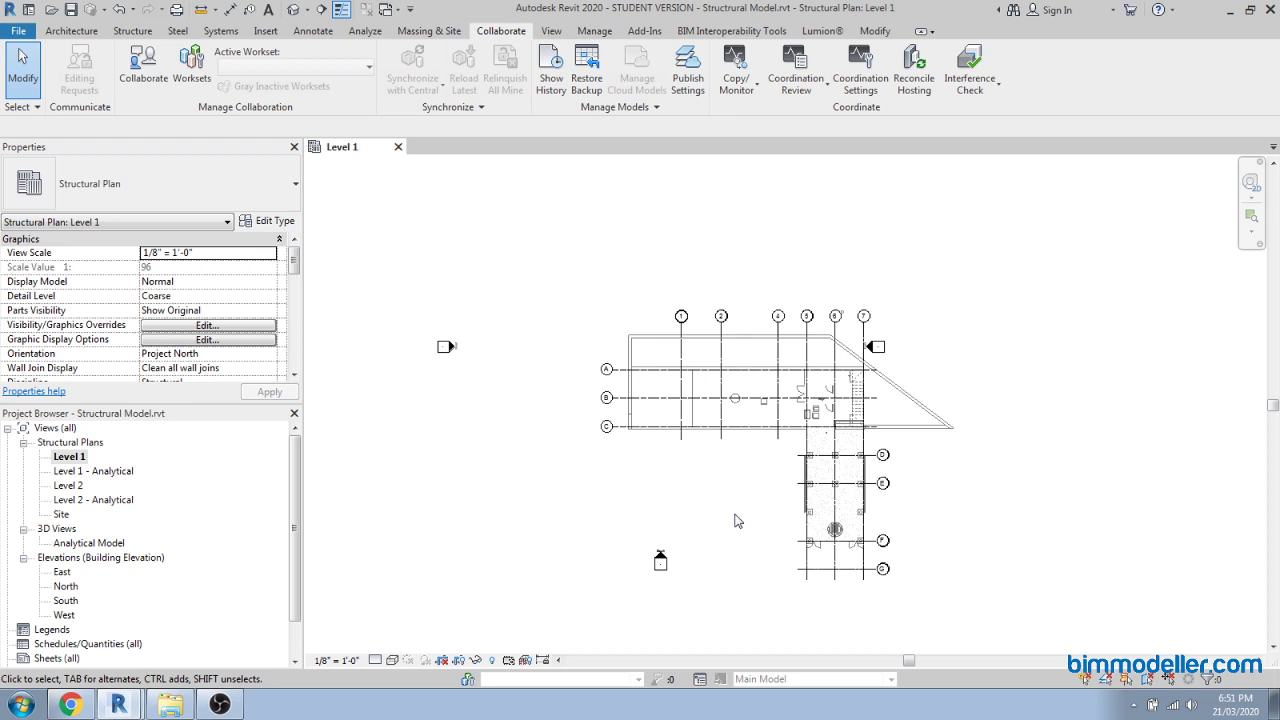
scroll(778, 526, "up", 1)
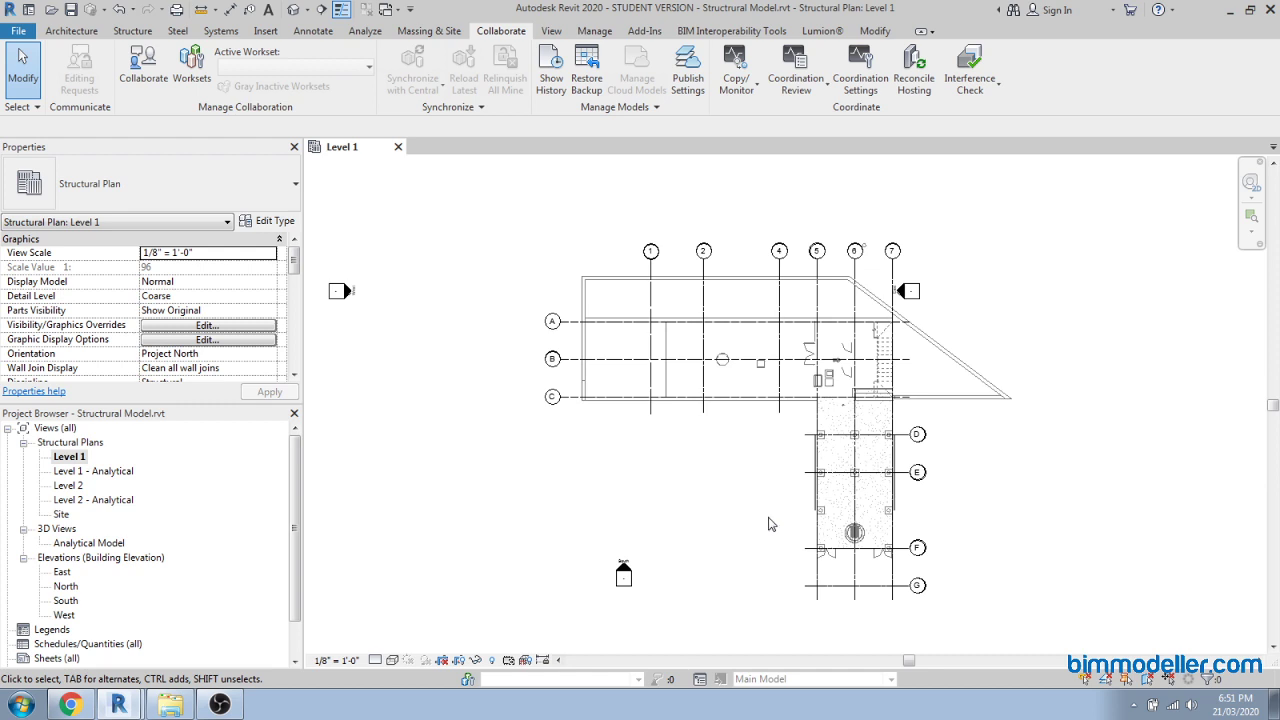
middle_click_drag(802, 512, 742, 514)
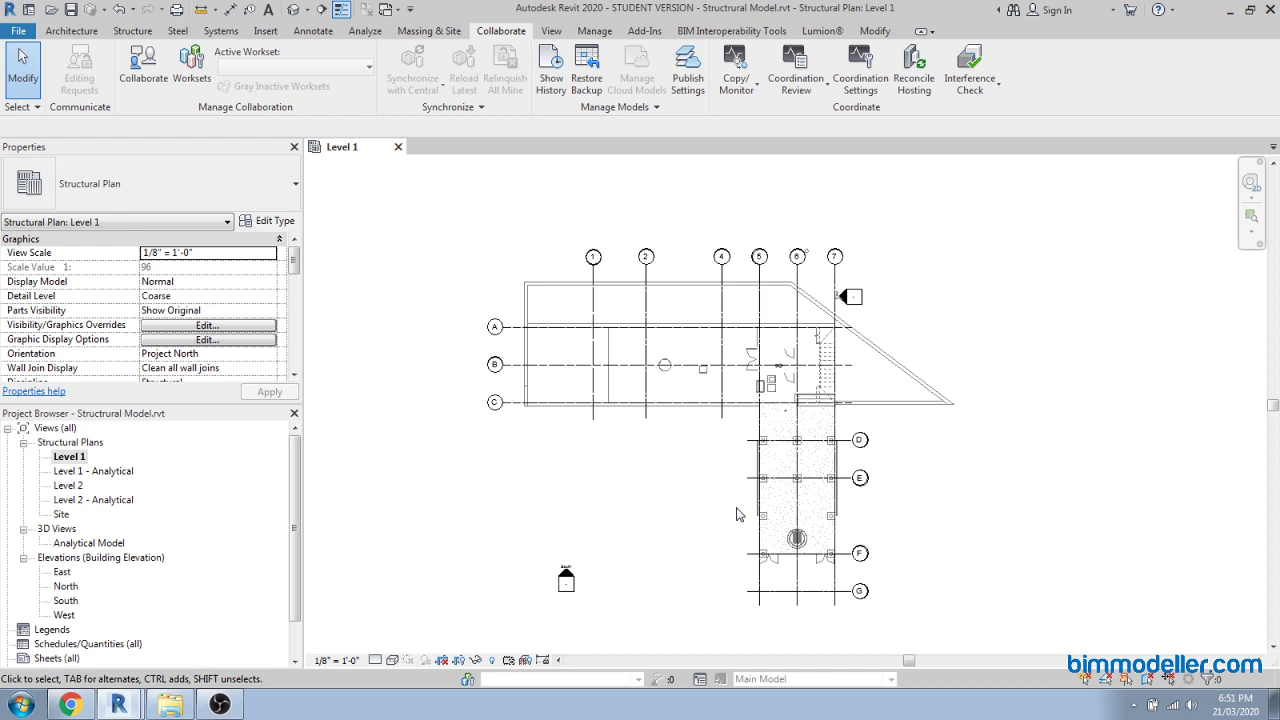